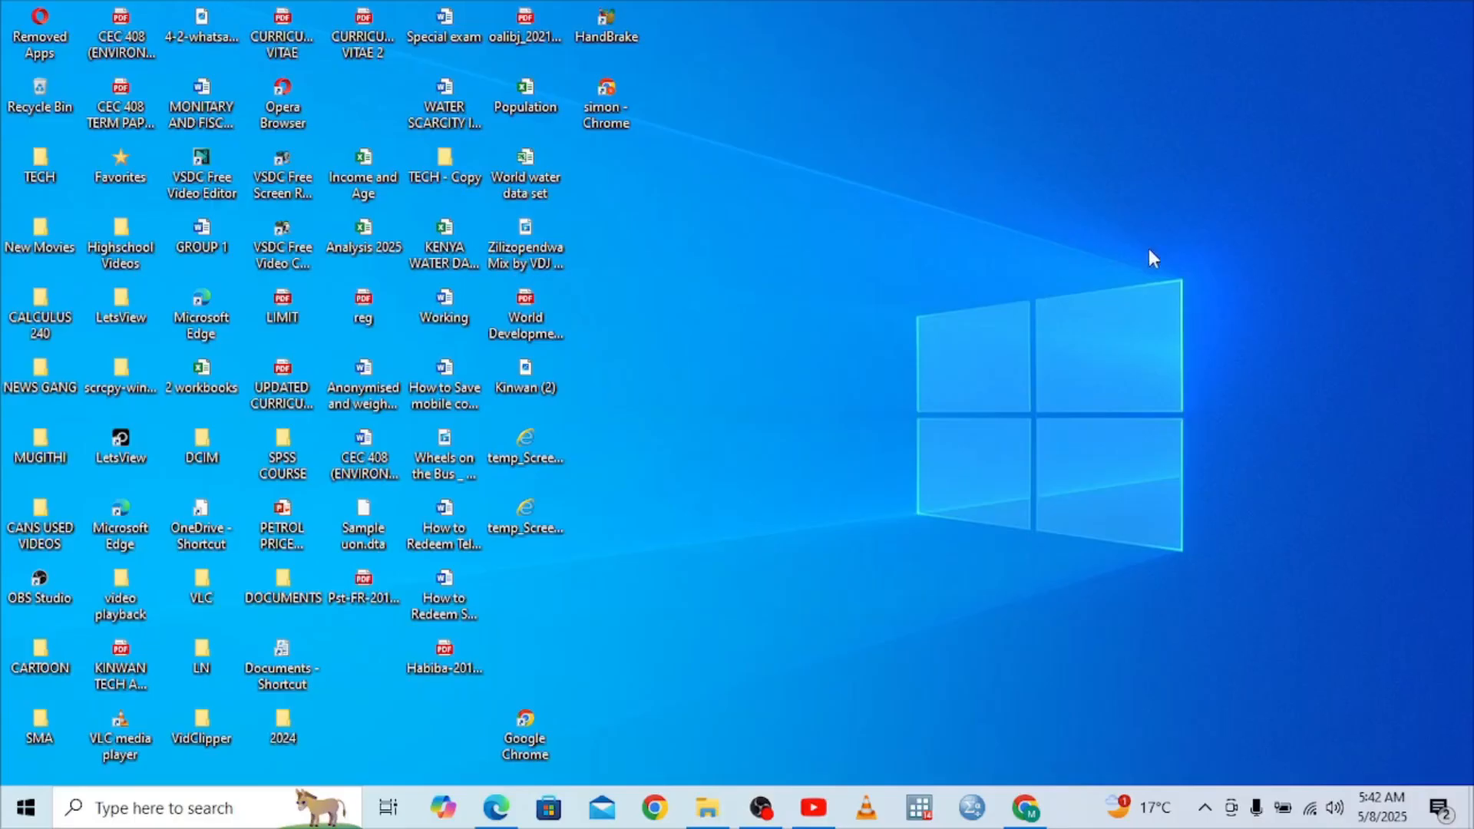
Search Google for 'i tax' in Chrome and open the iTax - KRA portal result
left_click(1026, 808)
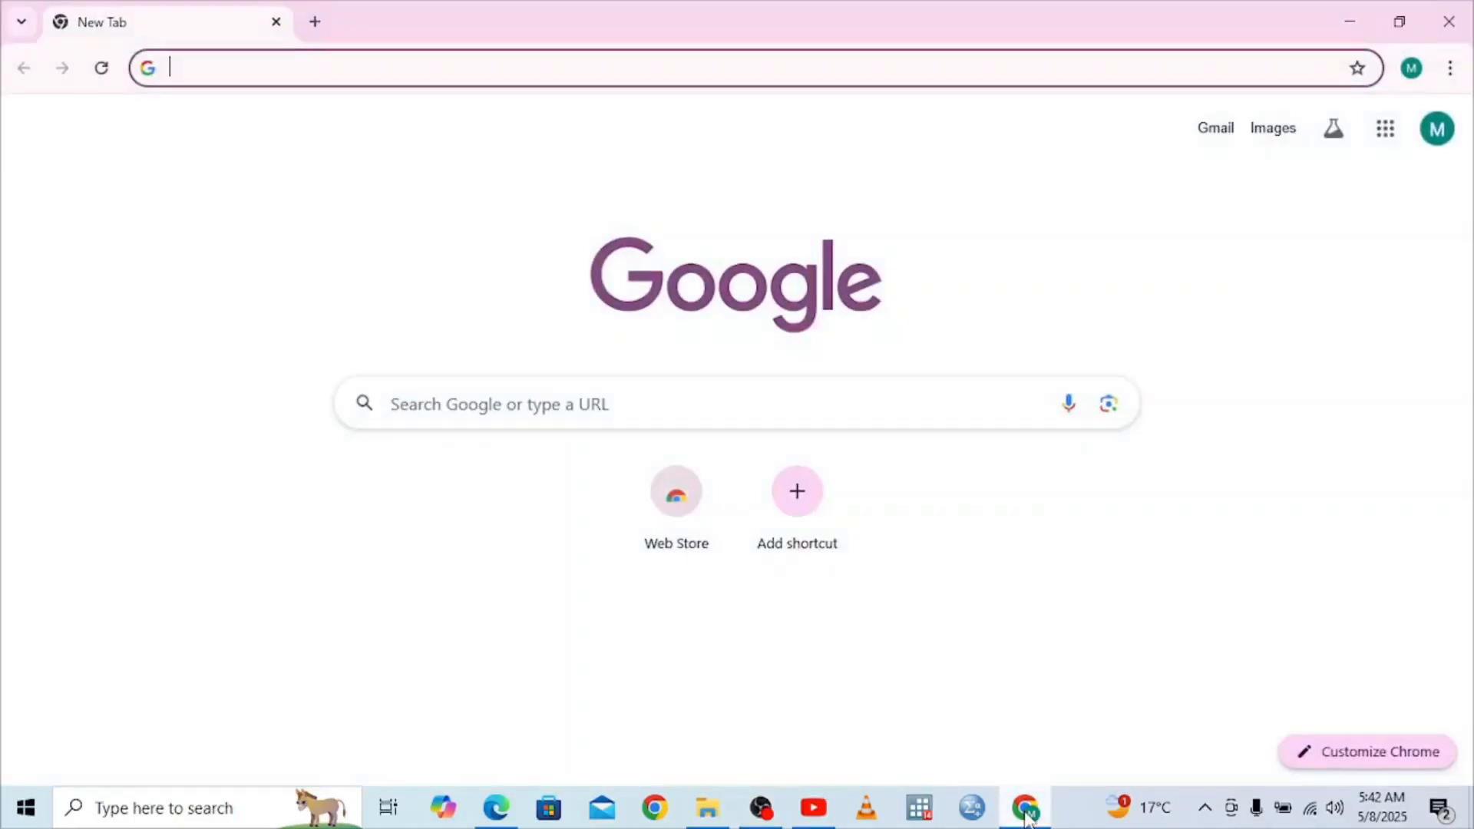
left_click(213, 68)
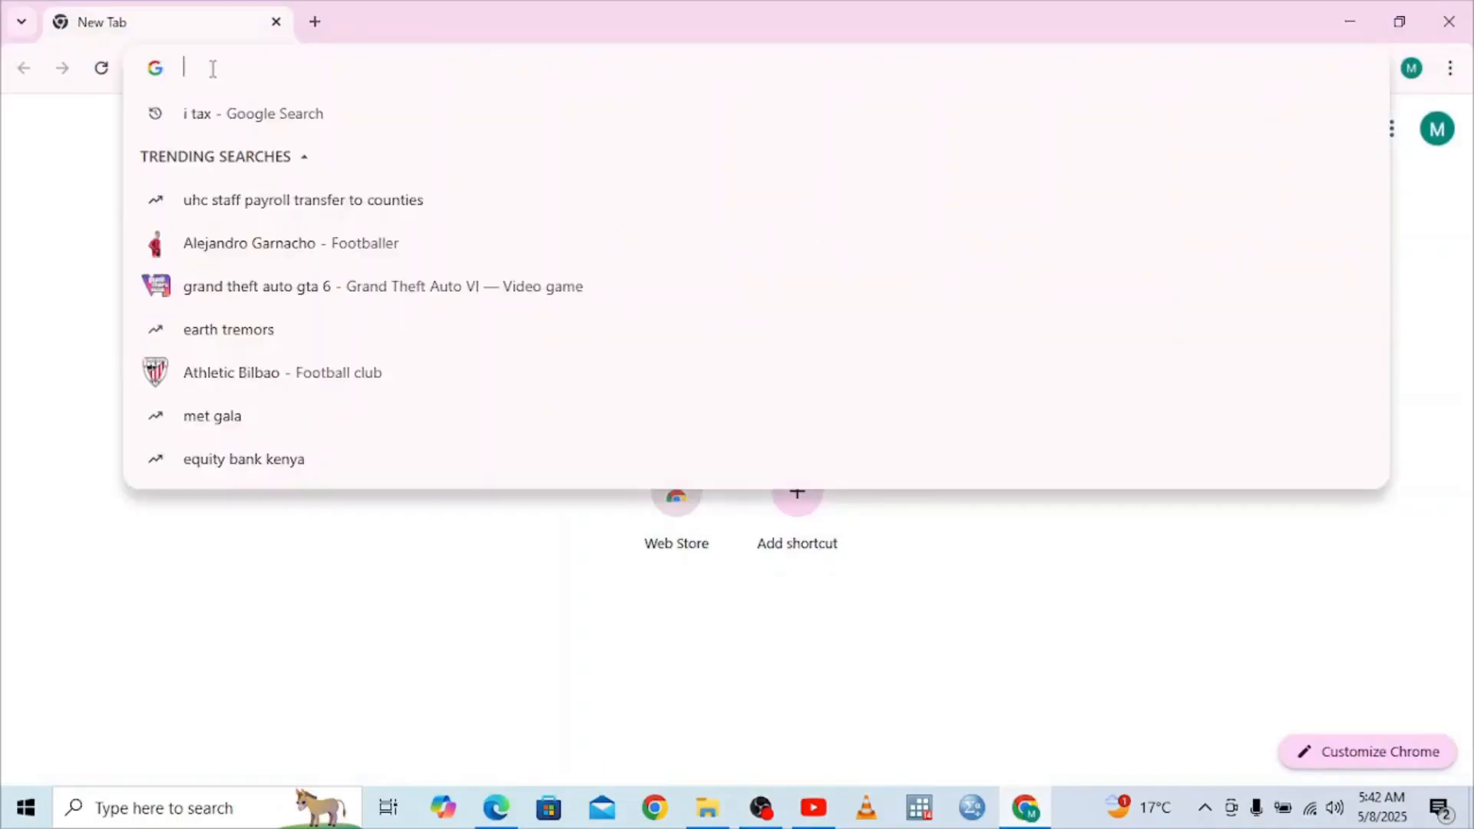
type("i tax")
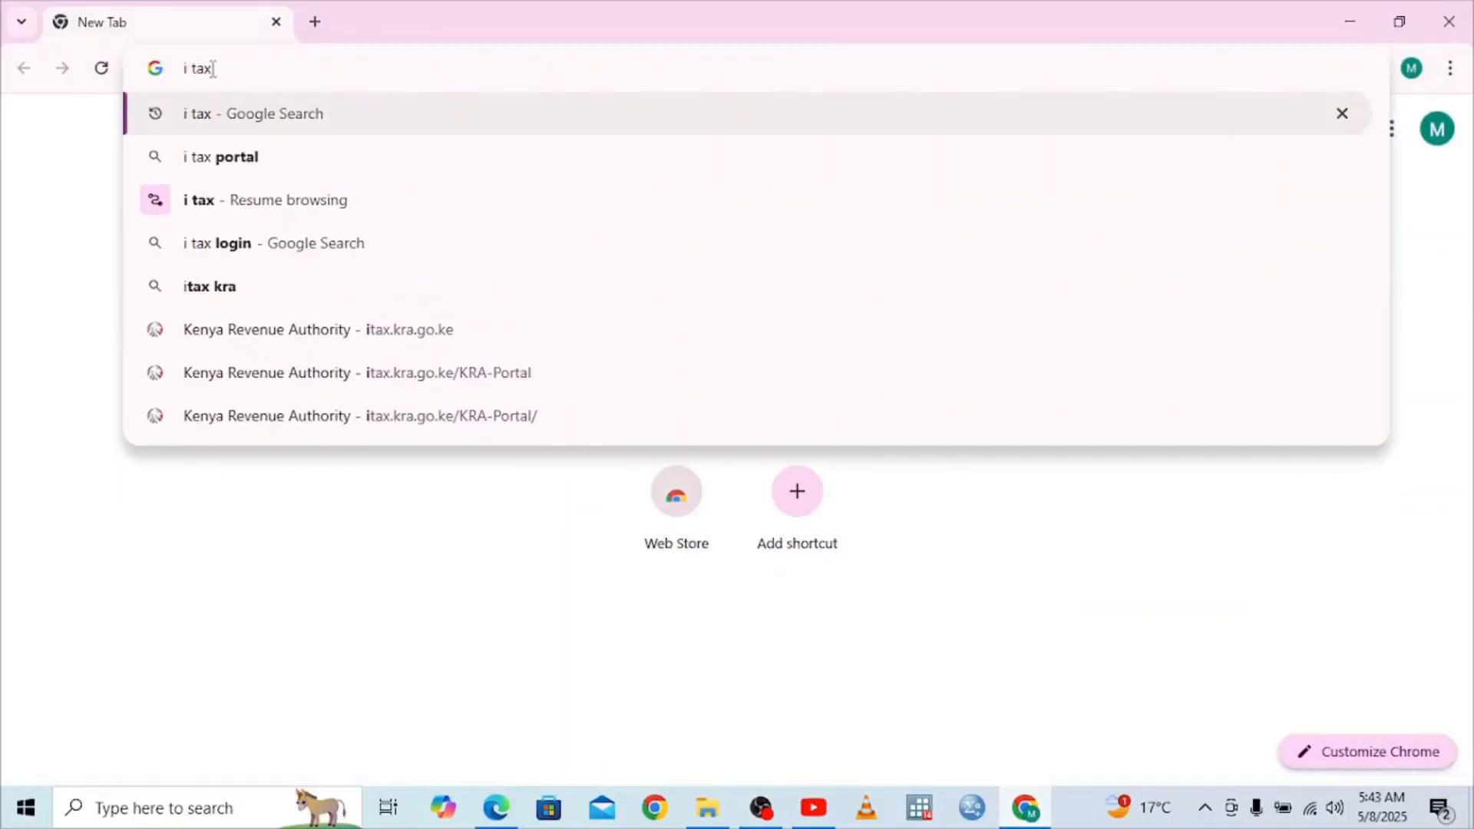
key("Return")
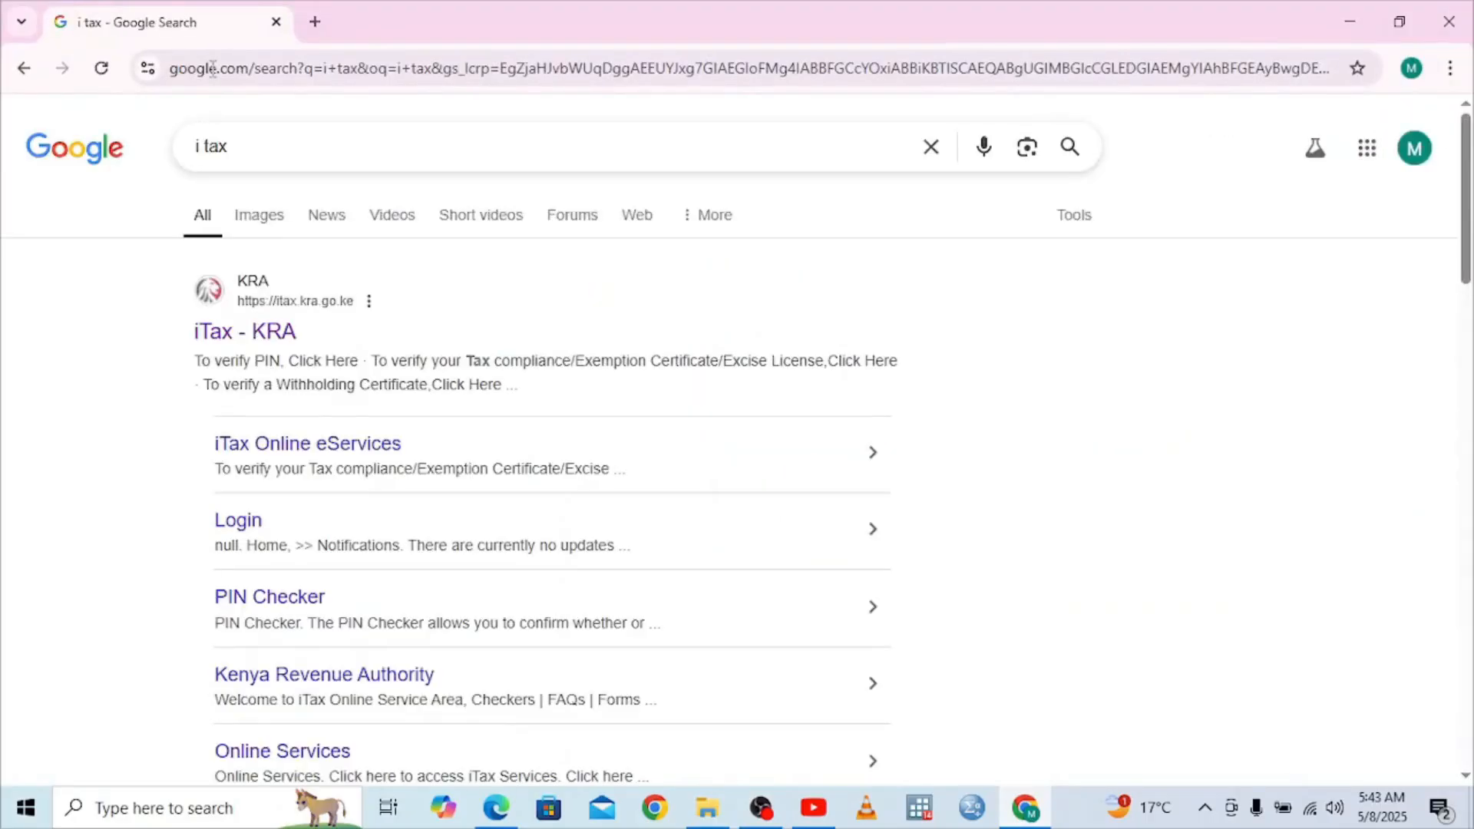
left_click(206, 334)
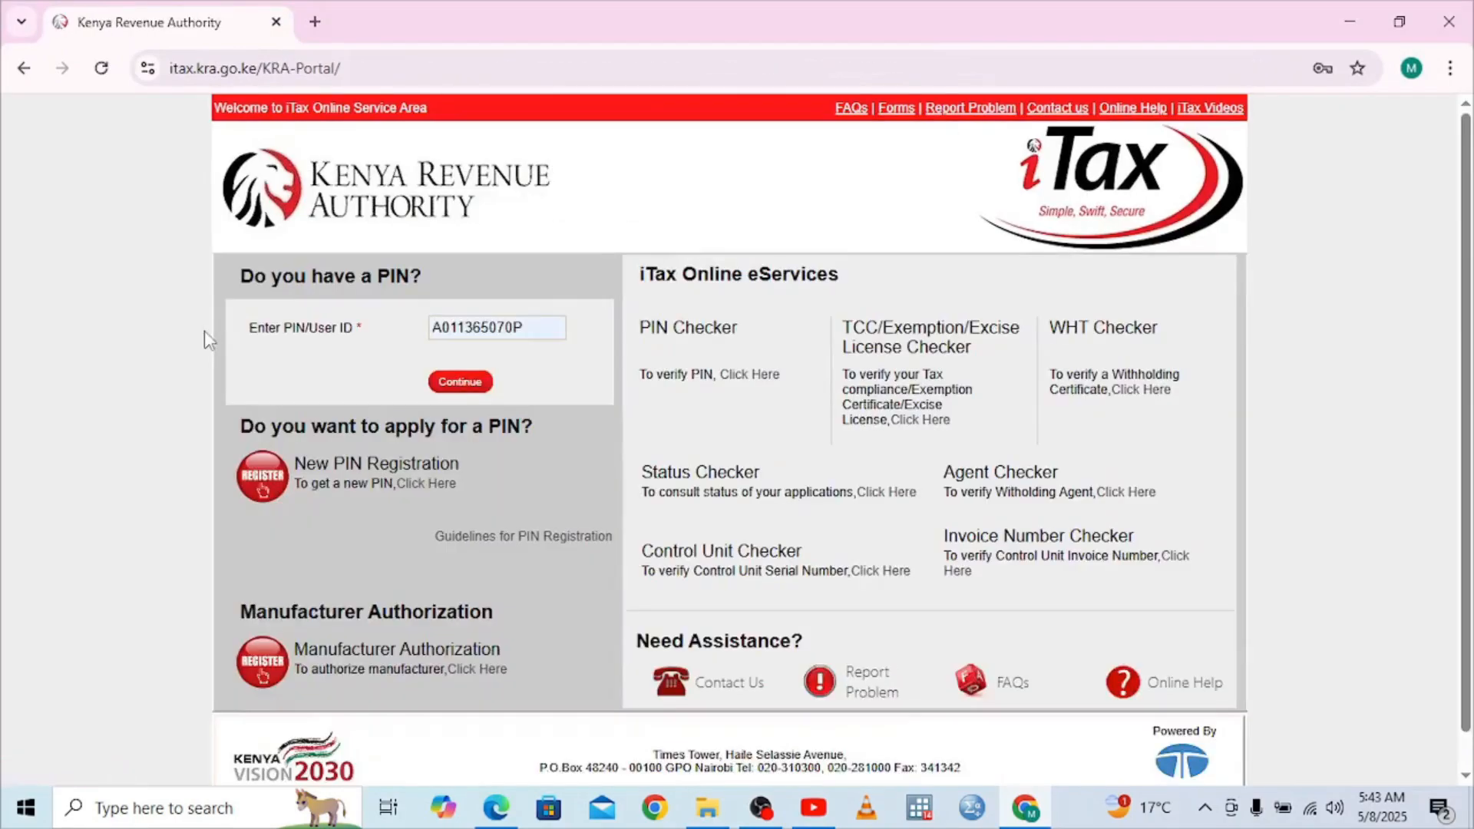
Clear the autofilled PIN on the iTax login and bring up the 2024 P9 card PDF
double_click(473, 330)
key("BackSpace")
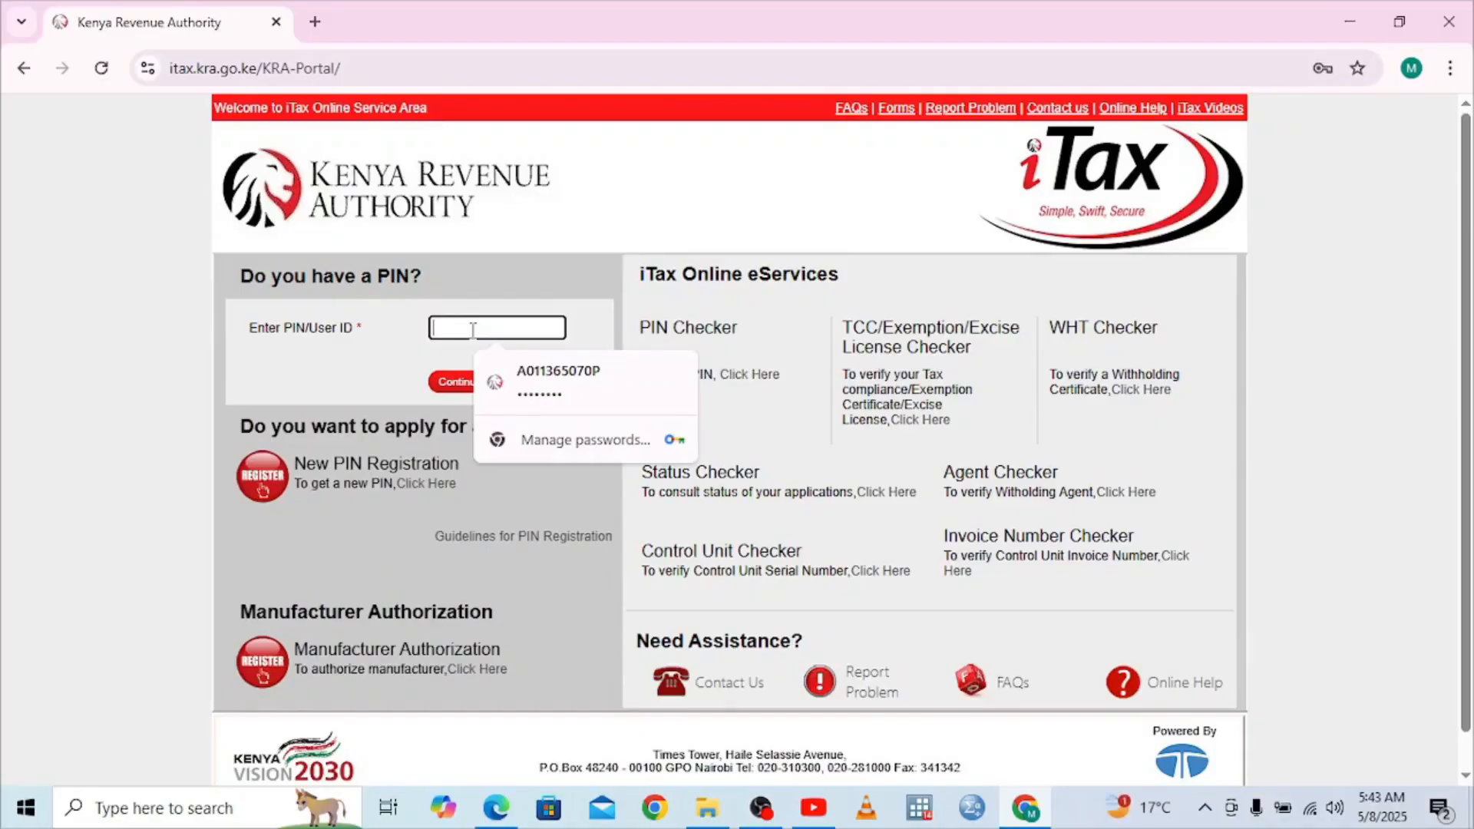
left_click(510, 818)
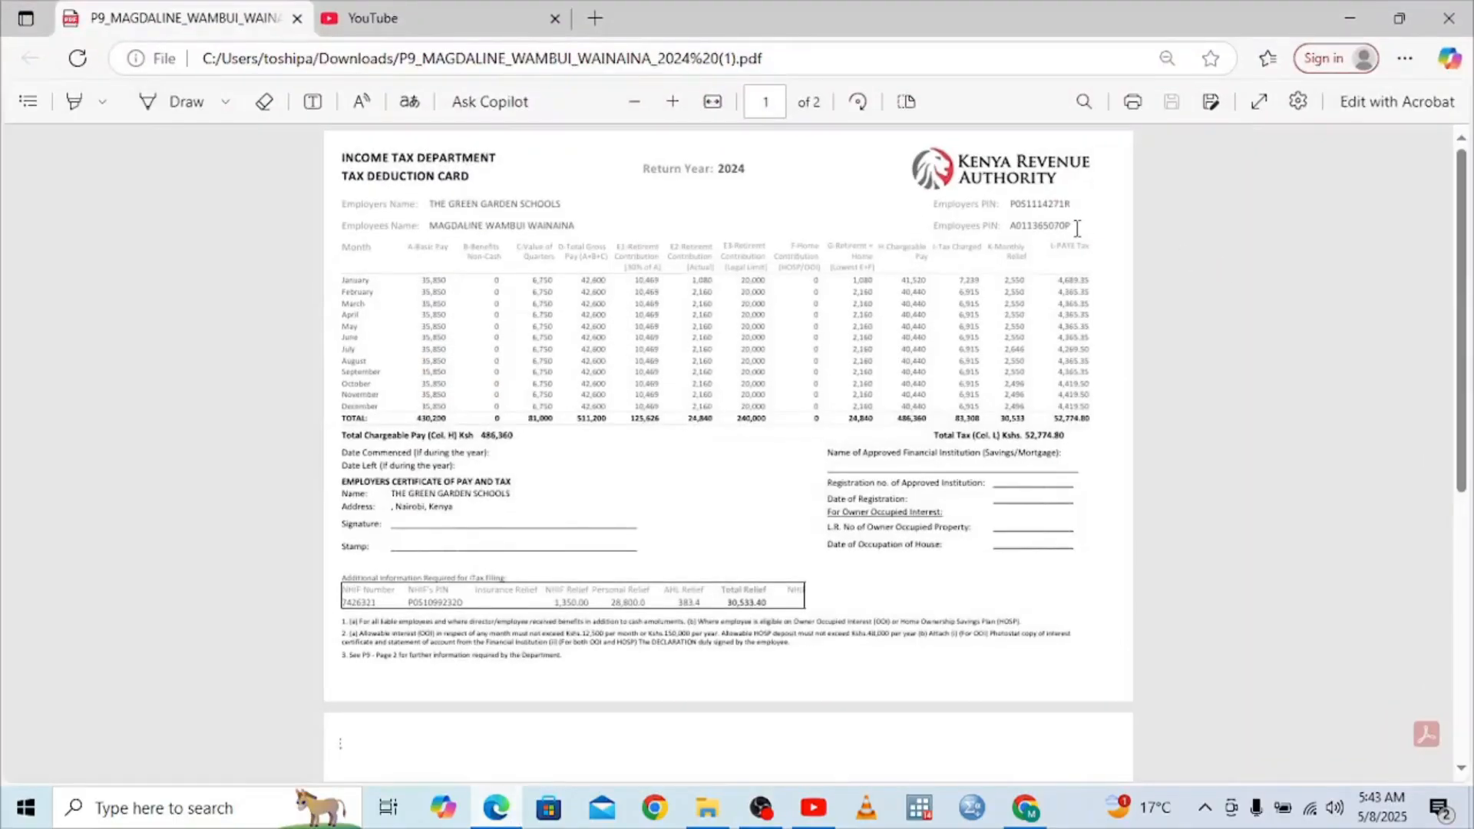
Copy the employee's PIN from the P9 card and minimize the PDF
left_click_drag(1077, 228, 1012, 235)
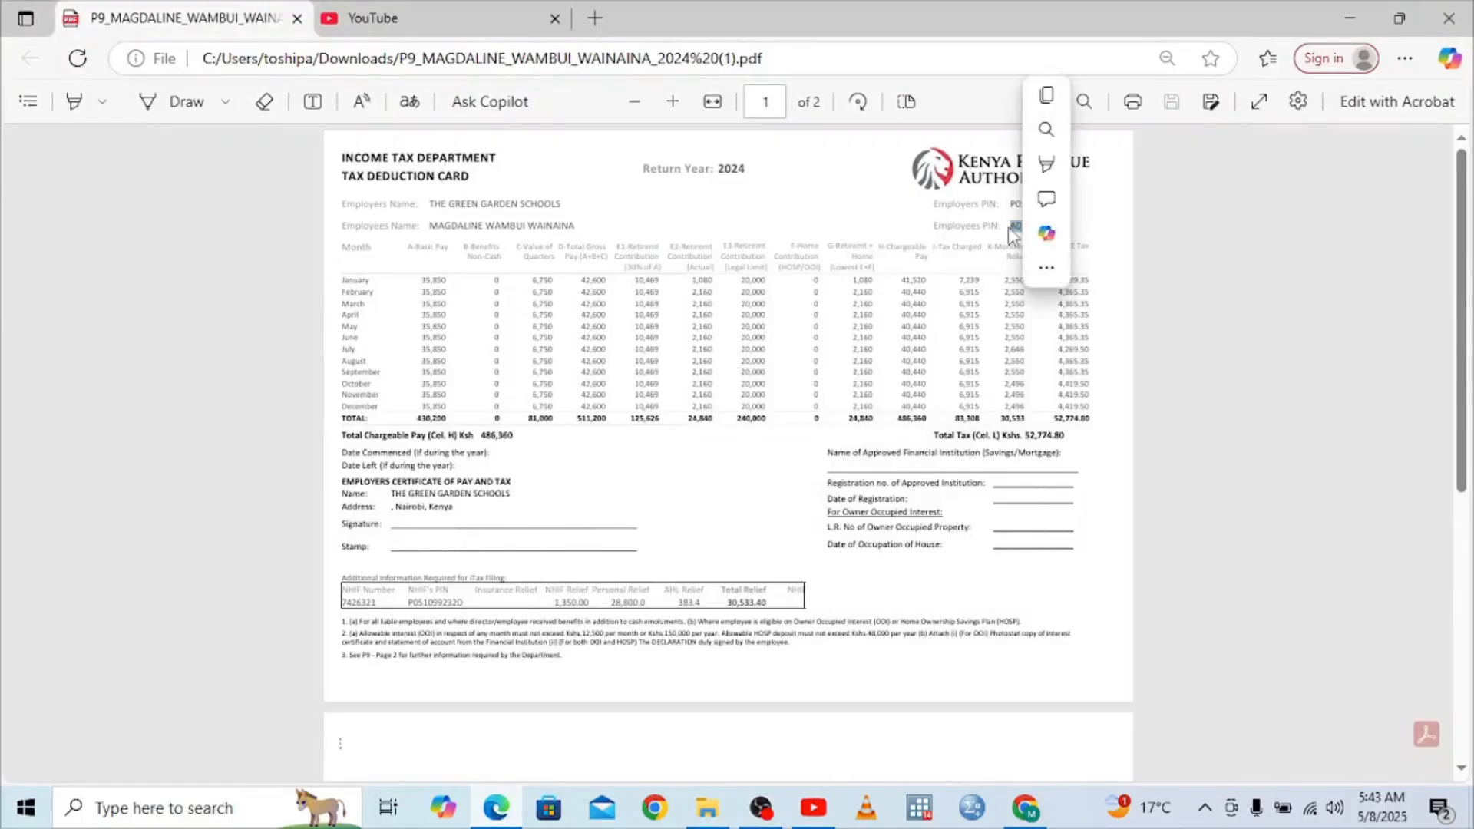
key("ctrl+c")
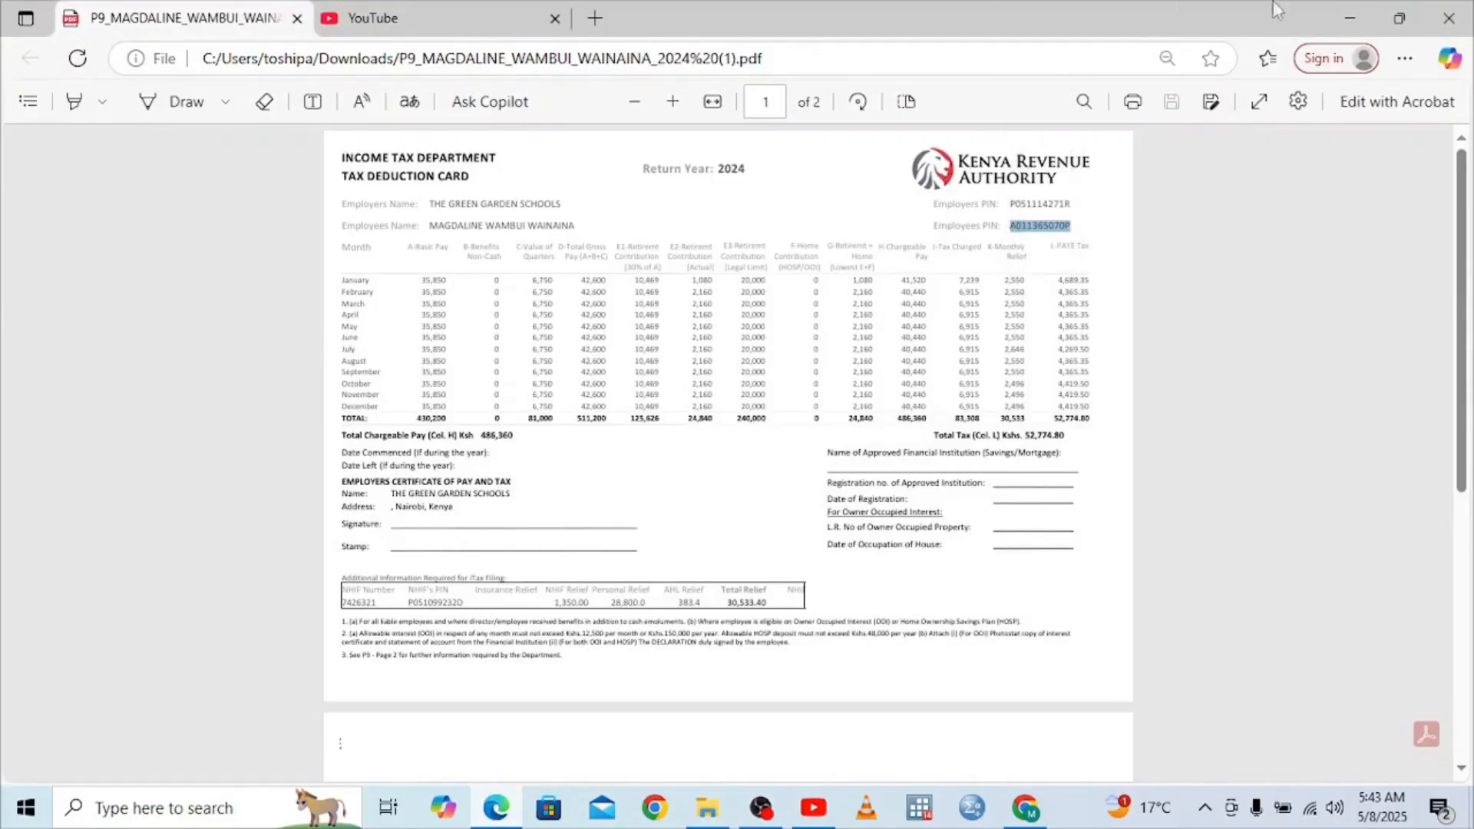
left_click(1340, 17)
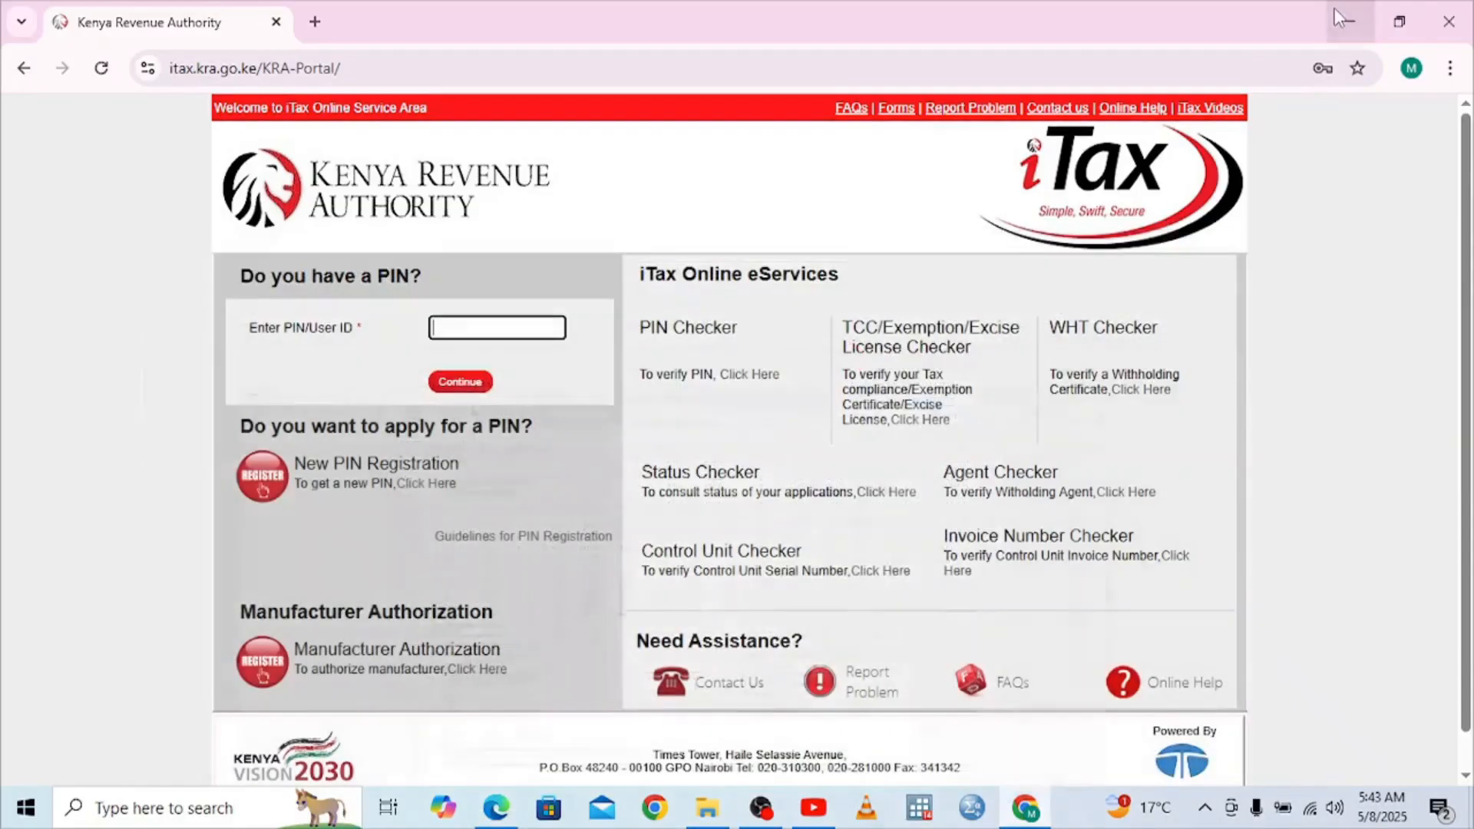
Enter the taxpayer PIN, add its missing final letter after the invalid-PIN alert, and continue
left_click(445, 330)
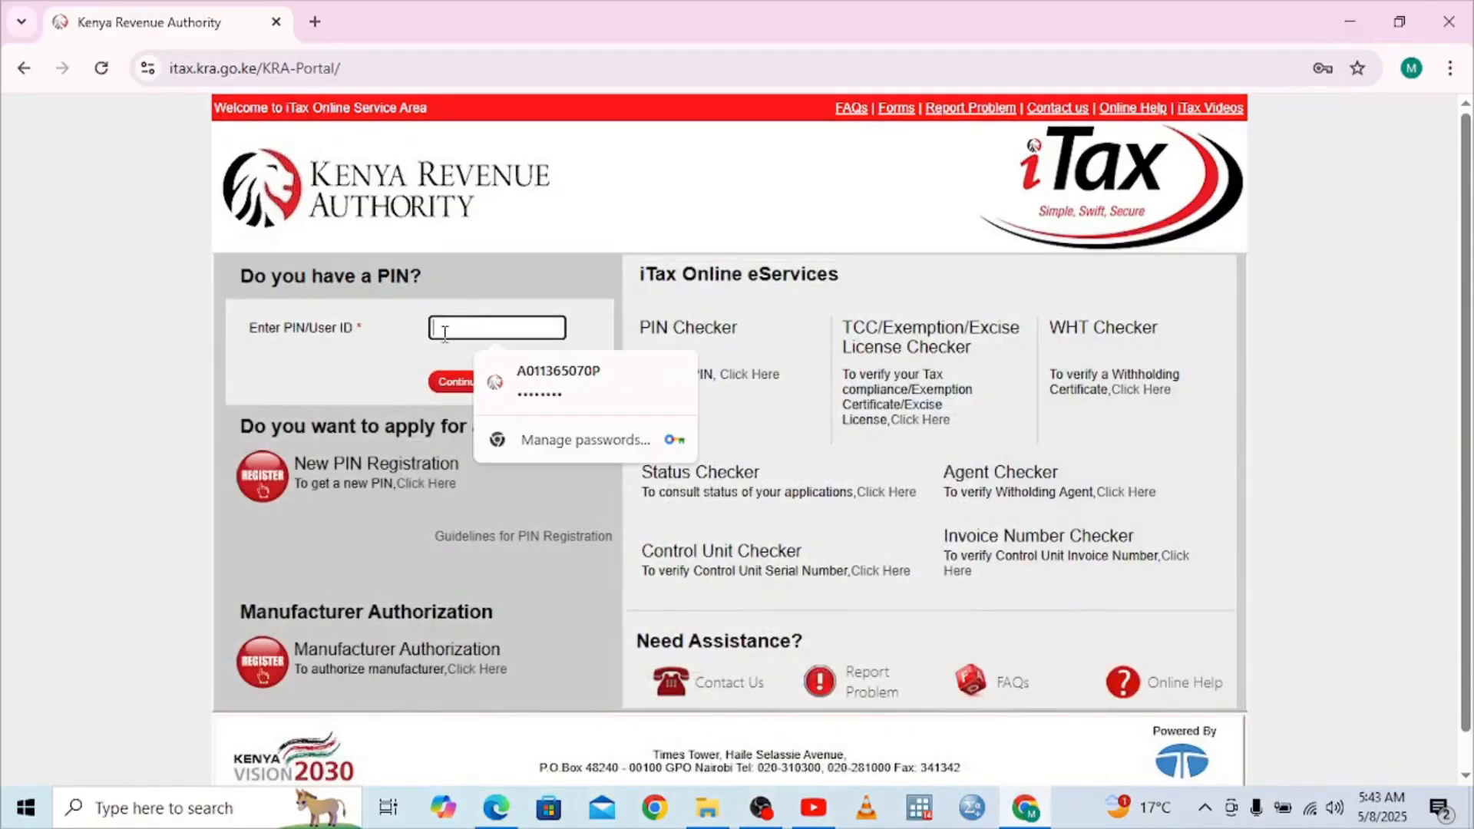
left_click(461, 382)
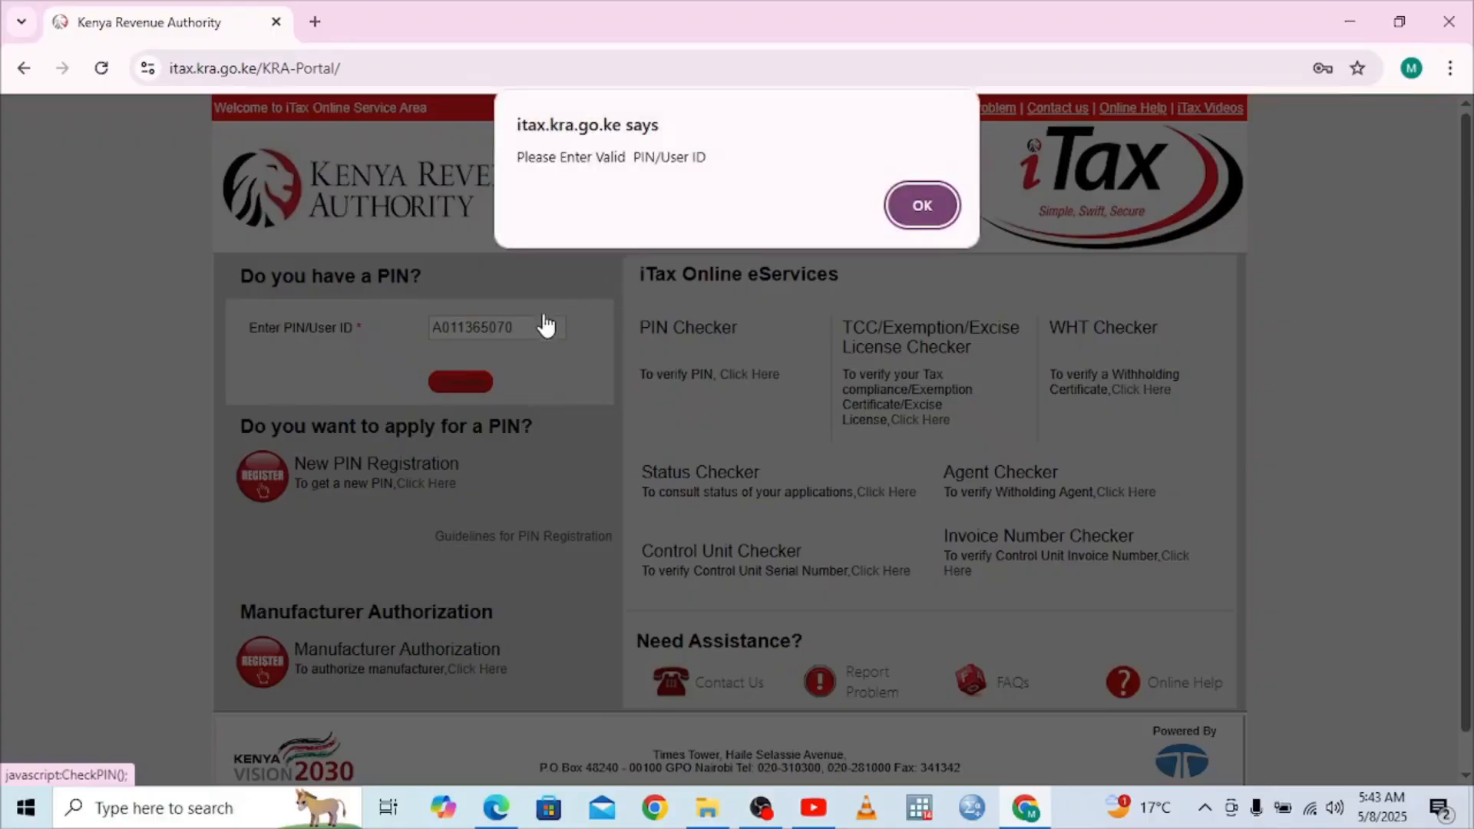
left_click(922, 205)
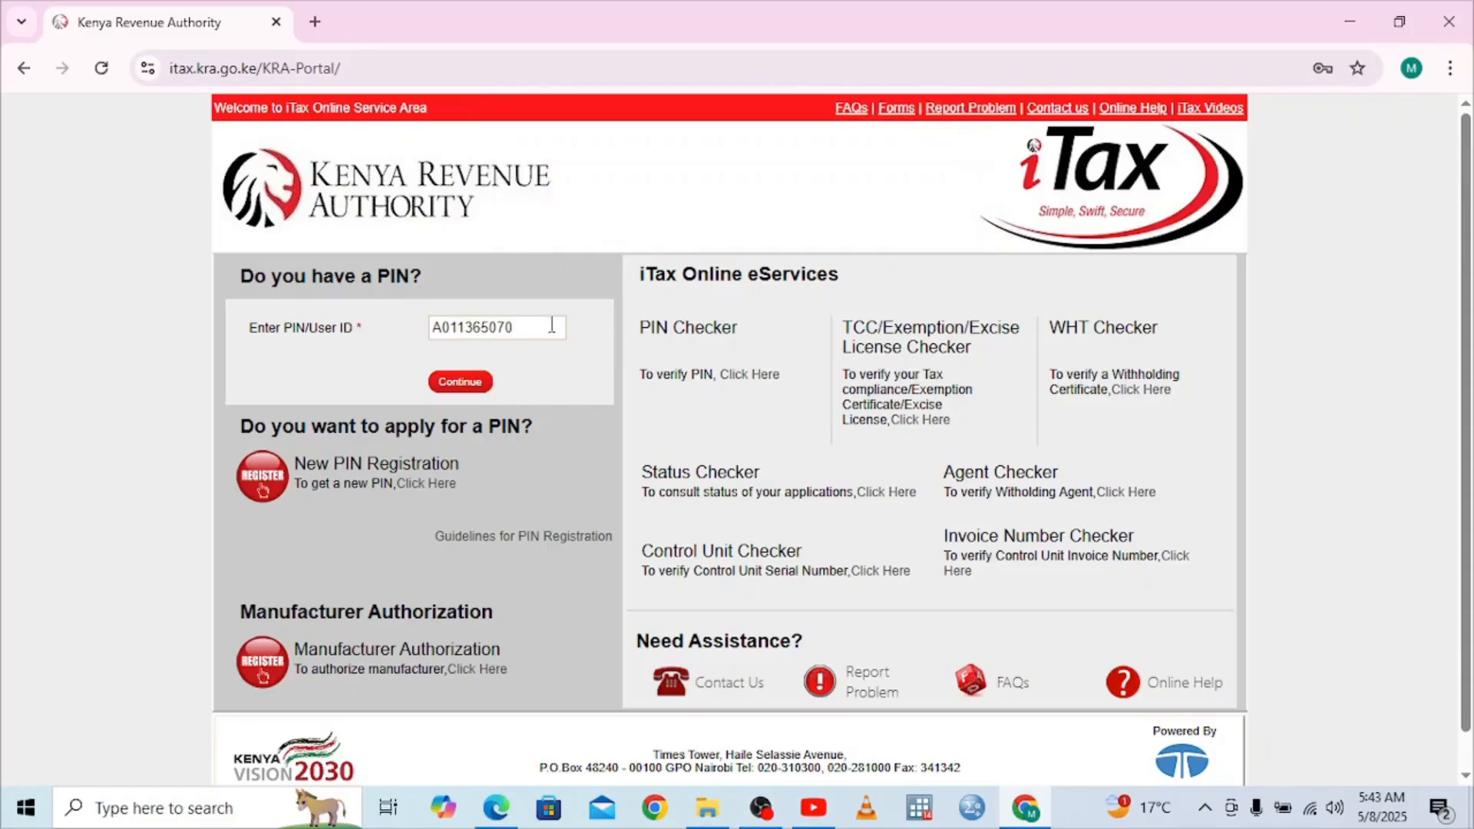
left_click(515, 327)
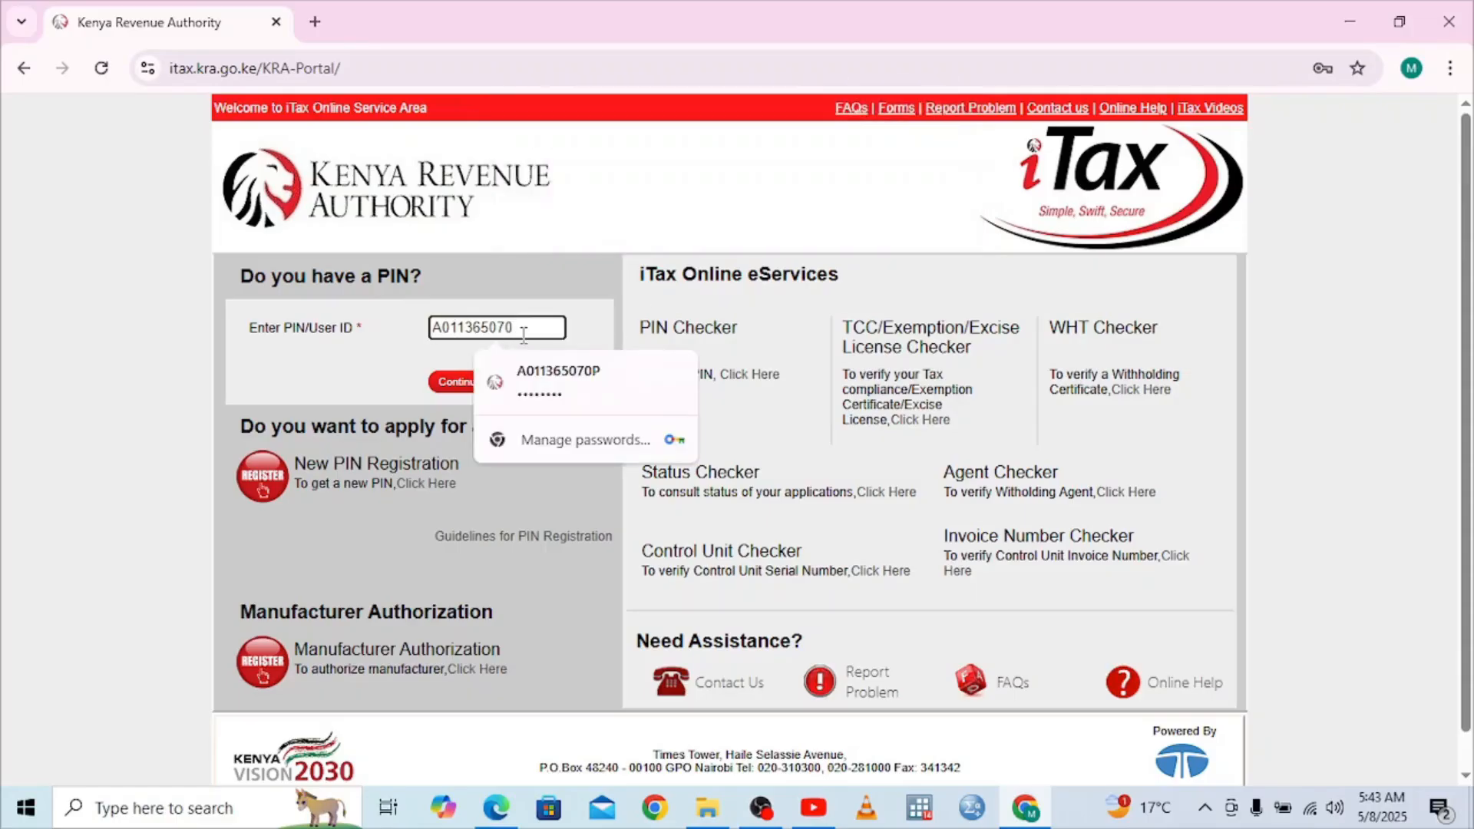
type("P")
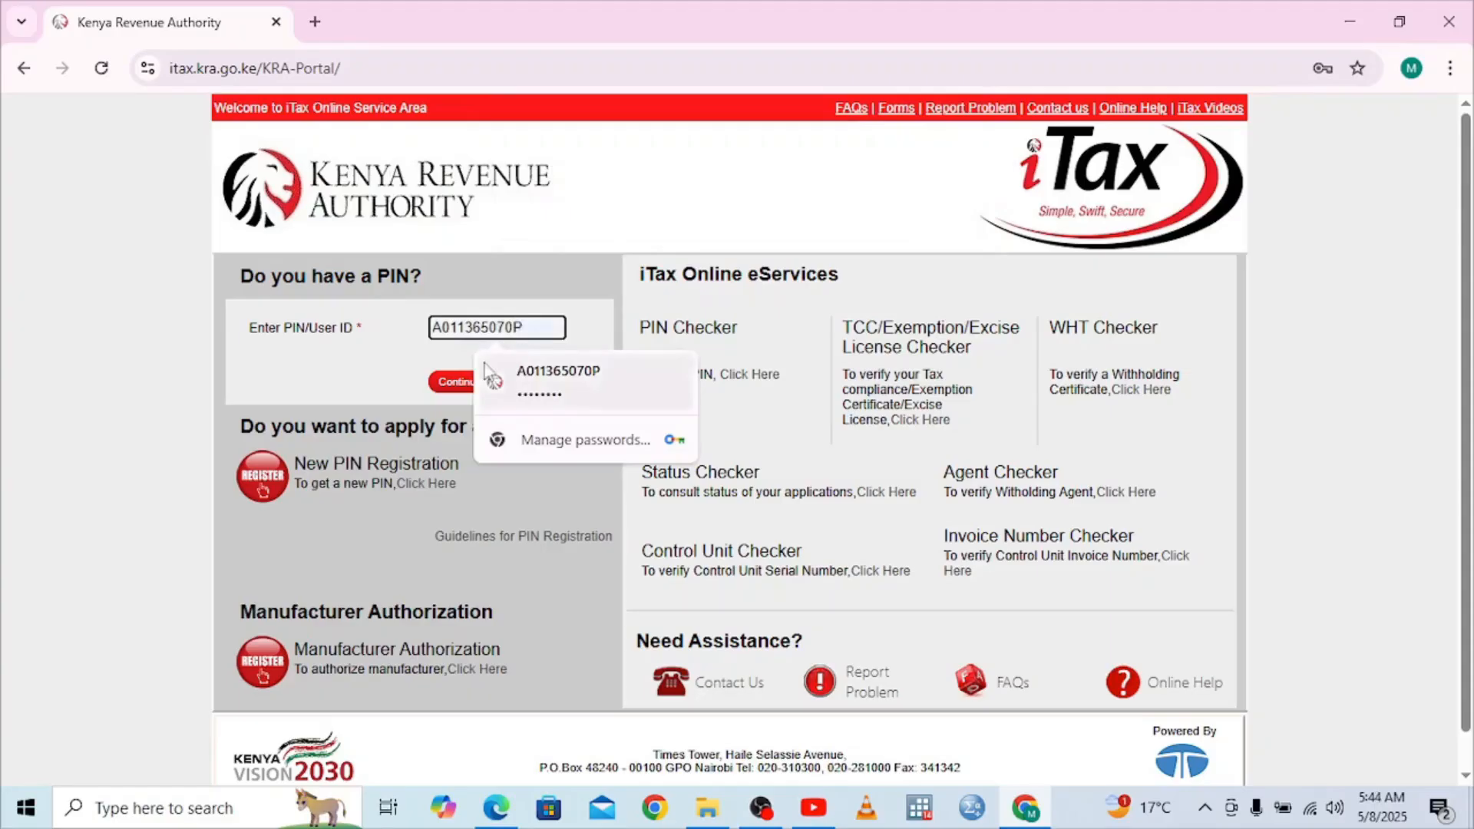
left_click(451, 384)
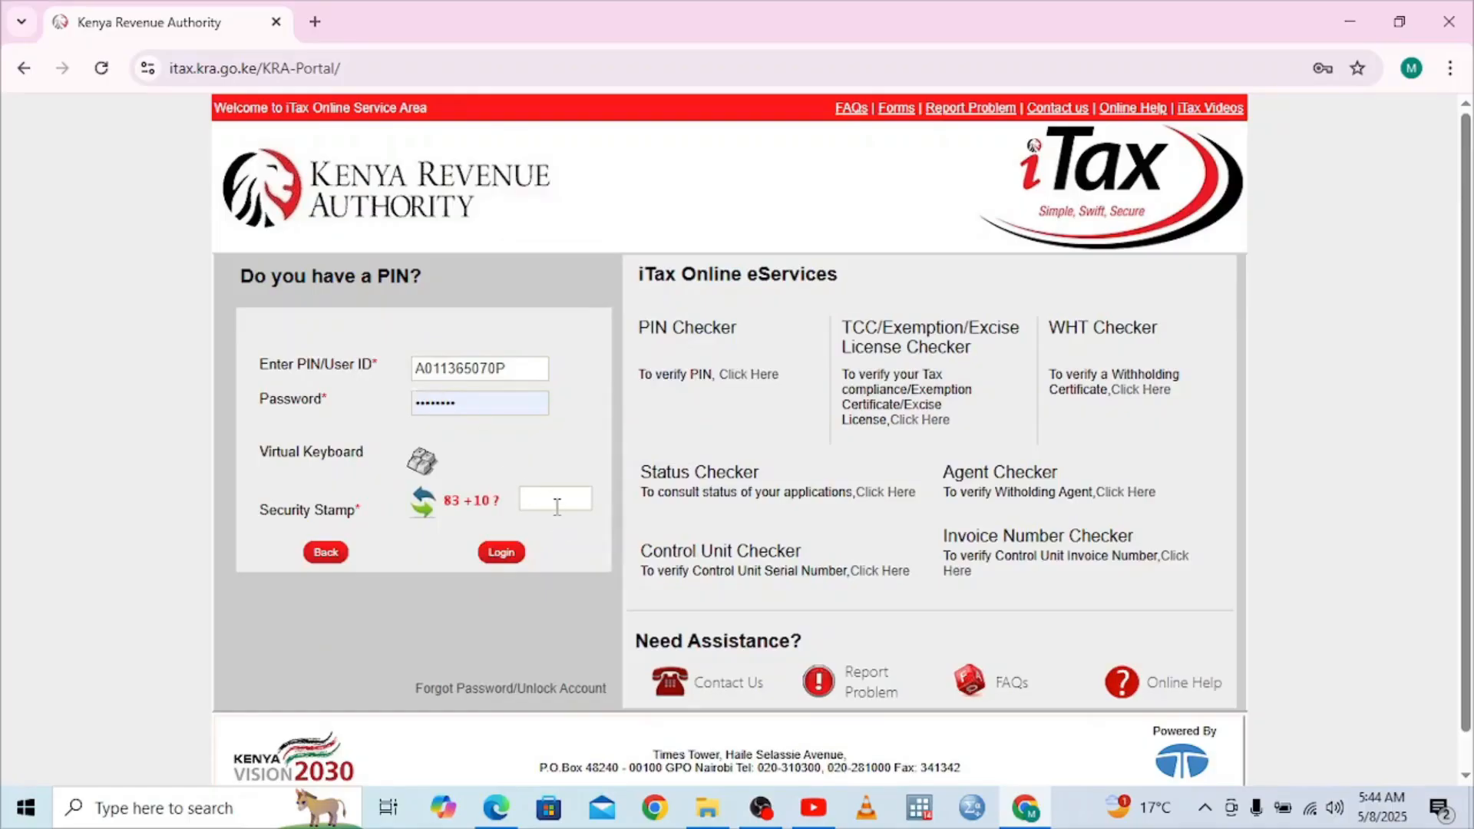
Re-enter the account password, answer the security stamp sum with 93, and log in
double_click(436, 403)
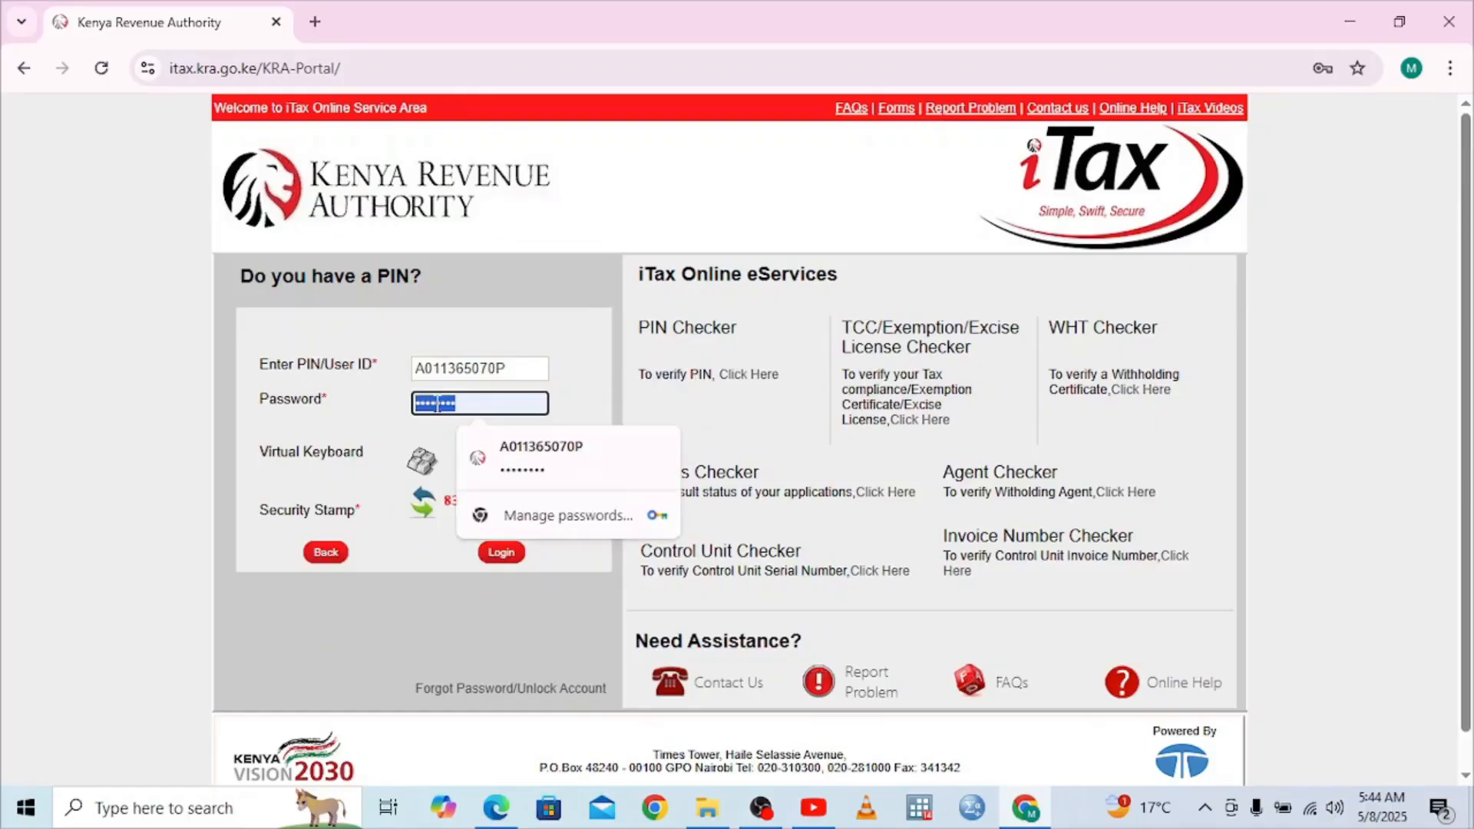
key("BackSpace")
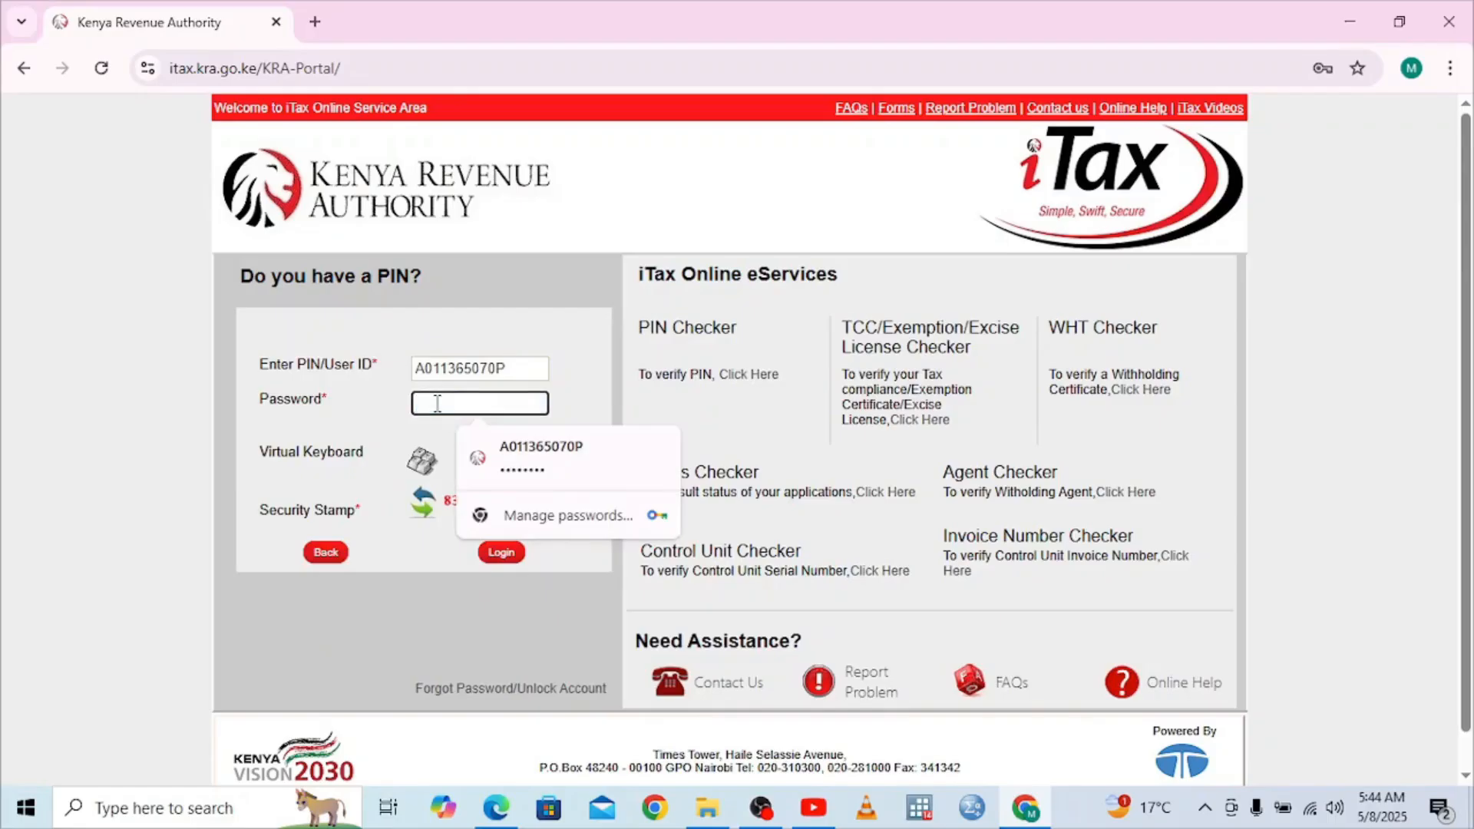
type("•••")
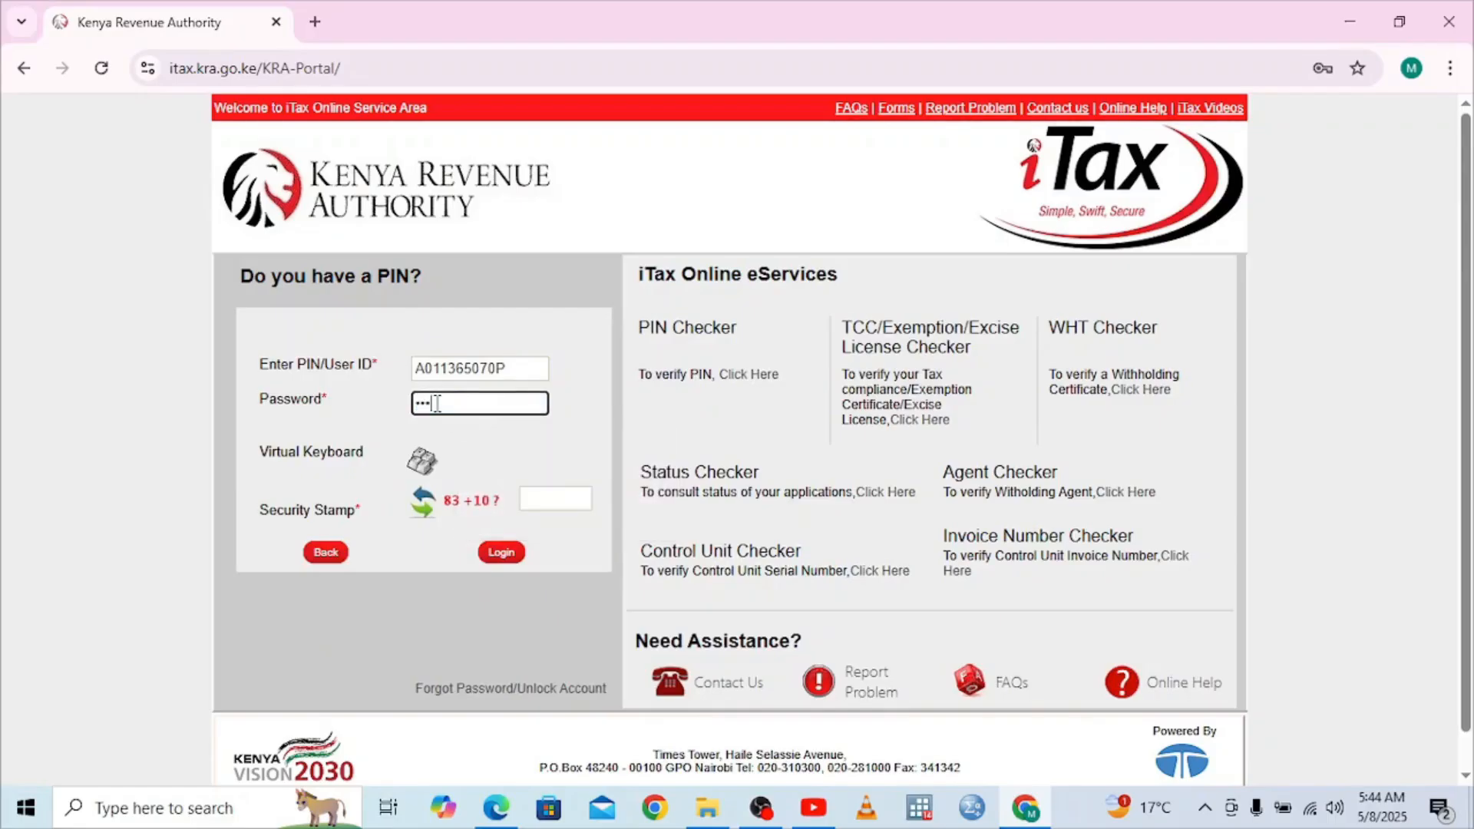
type("•••••")
left_click(555, 503)
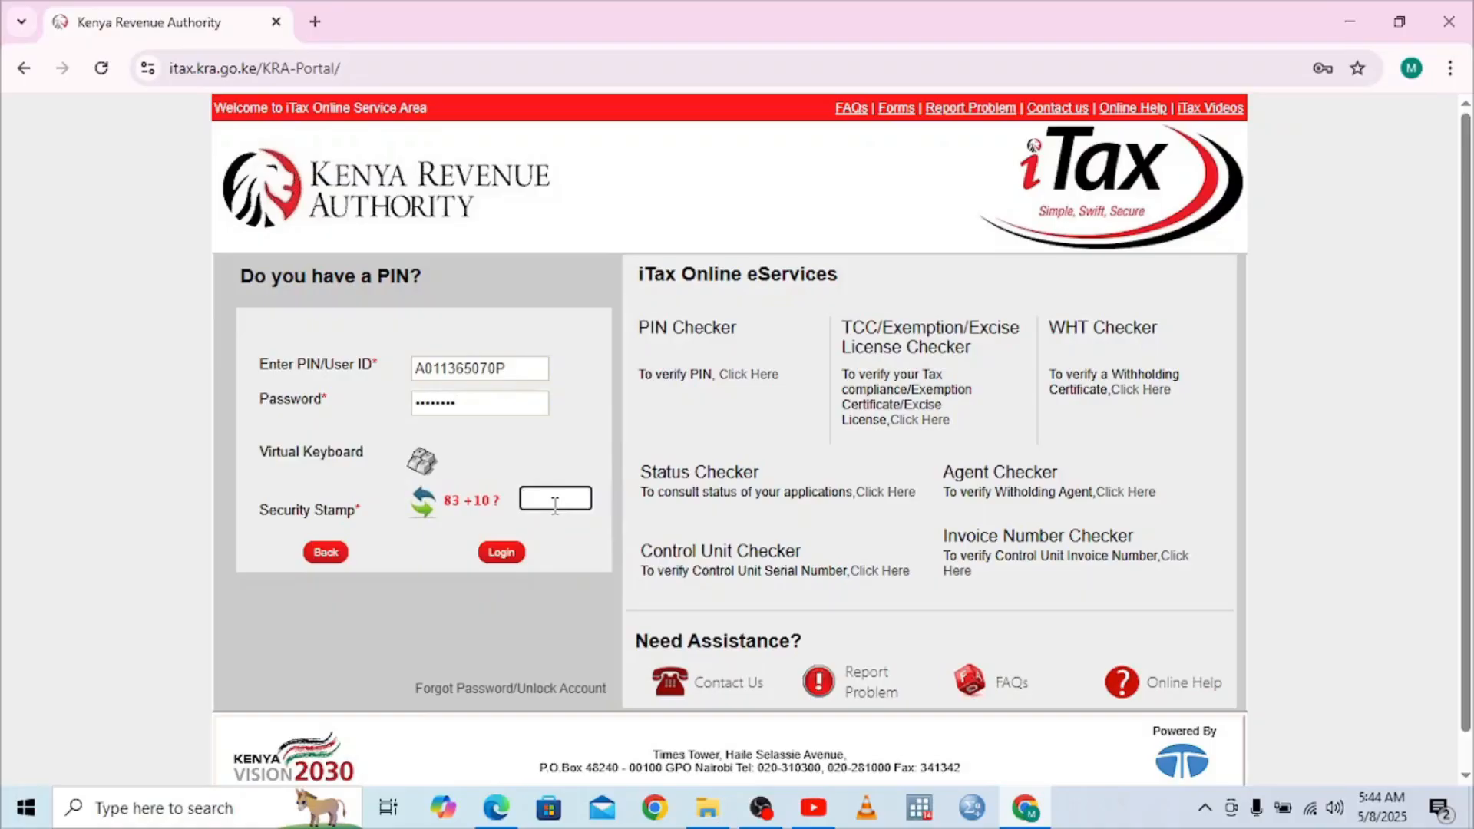
type("93")
left_click(501, 554)
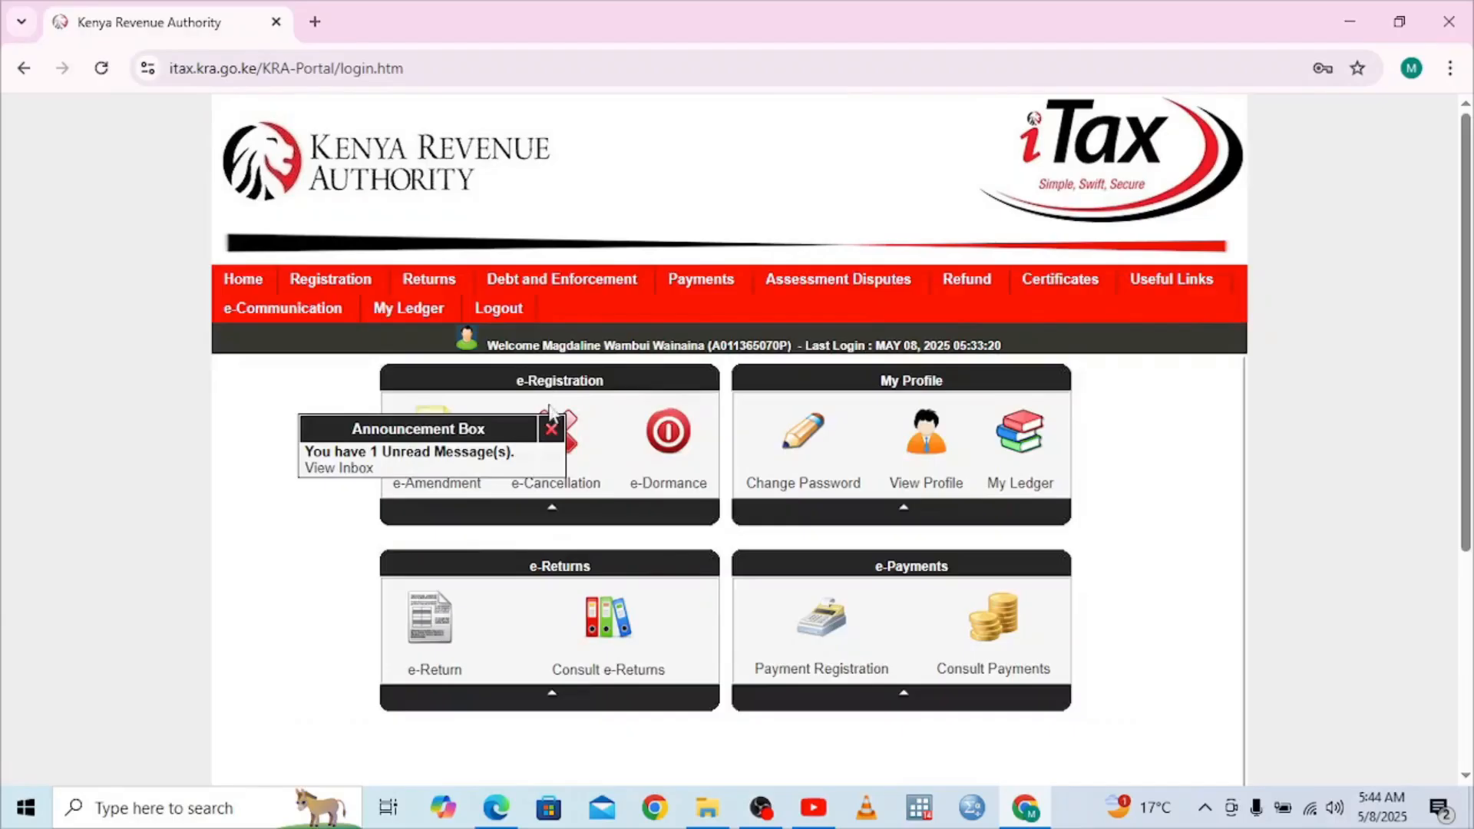
Close the announcement and start 'ITR For Employment Income Only' from the Returns menu
left_click(550, 435)
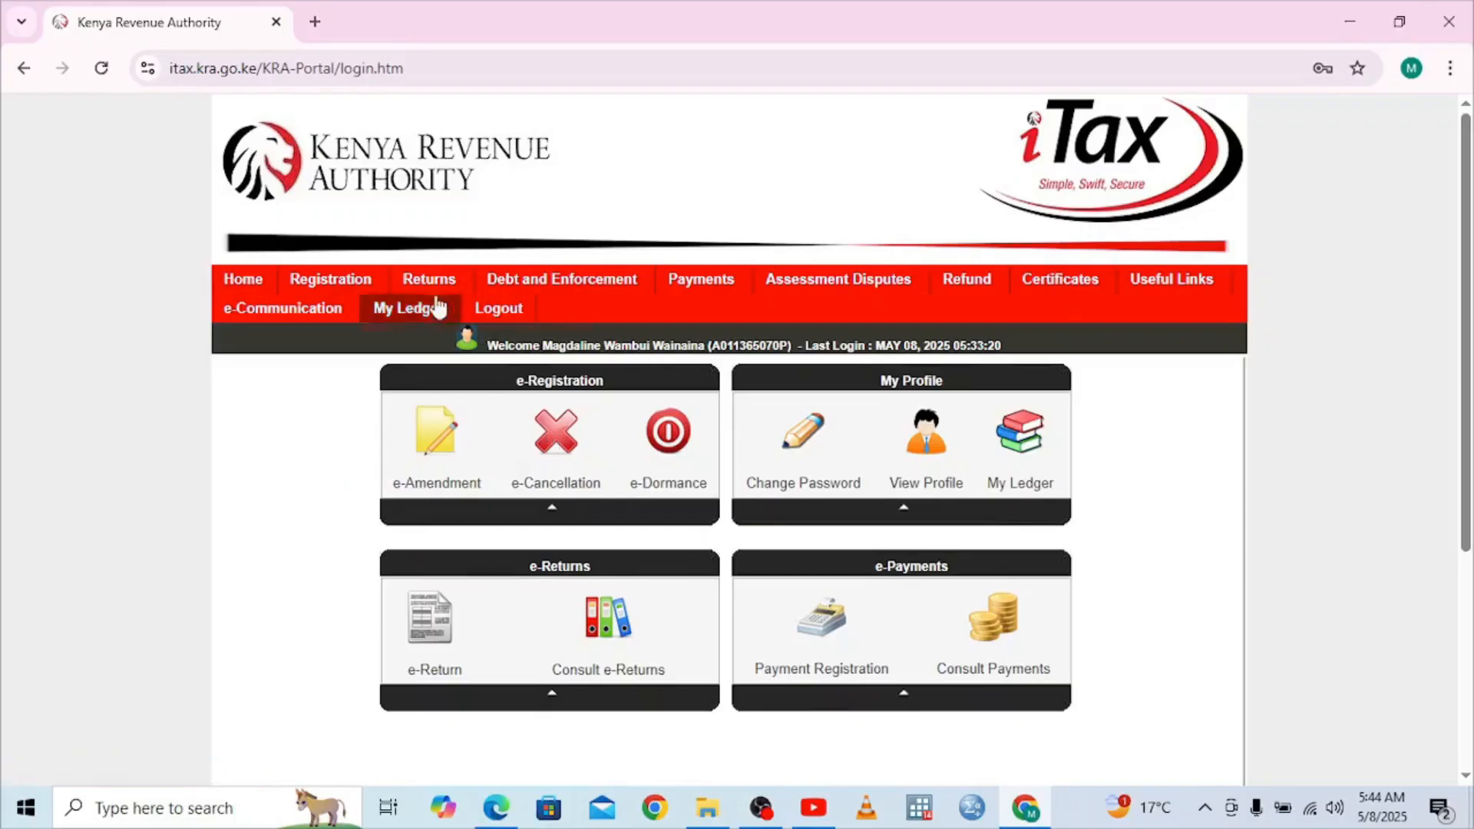
mouse_move(427, 283)
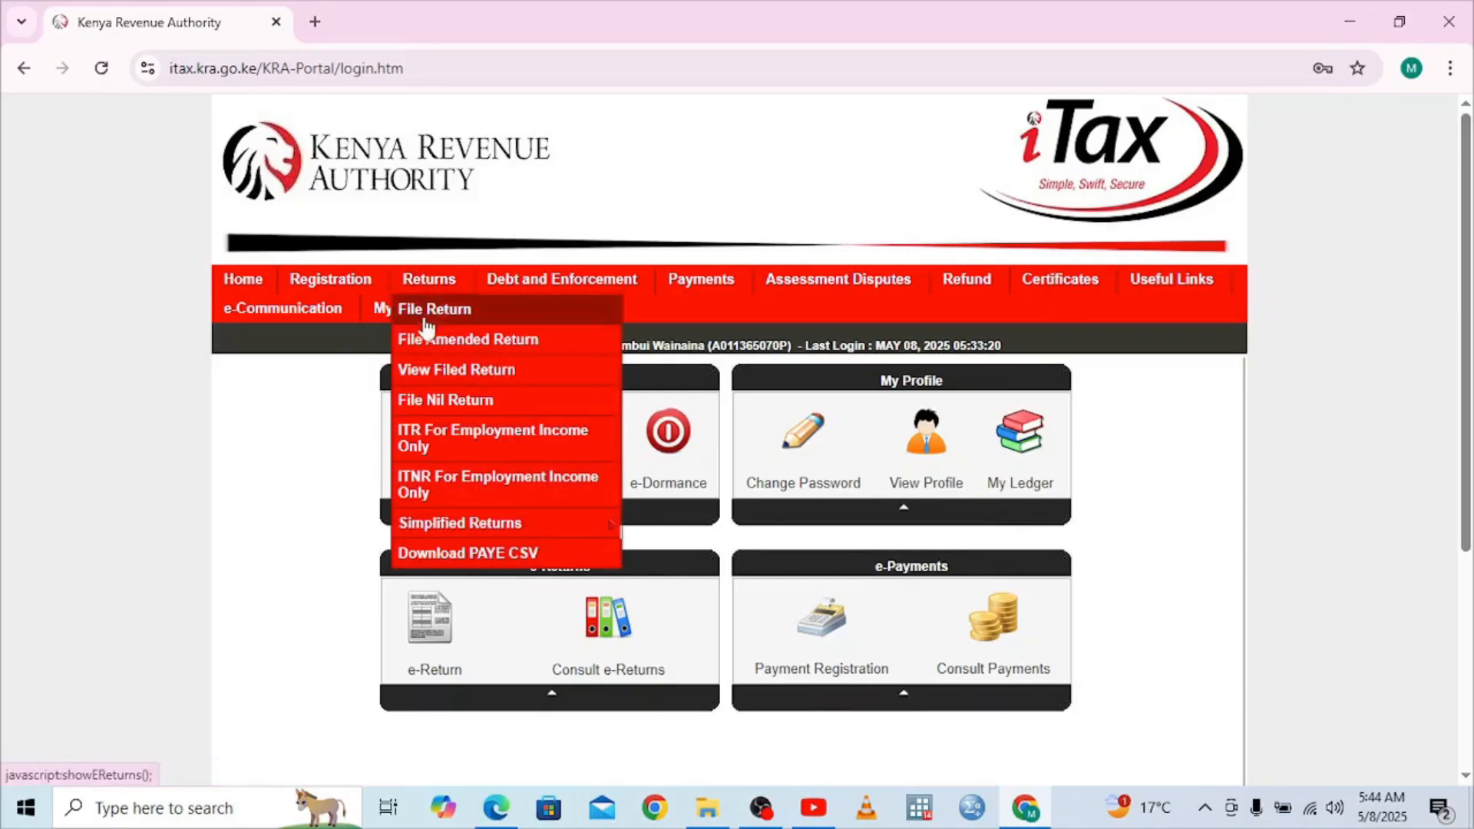
left_click(458, 447)
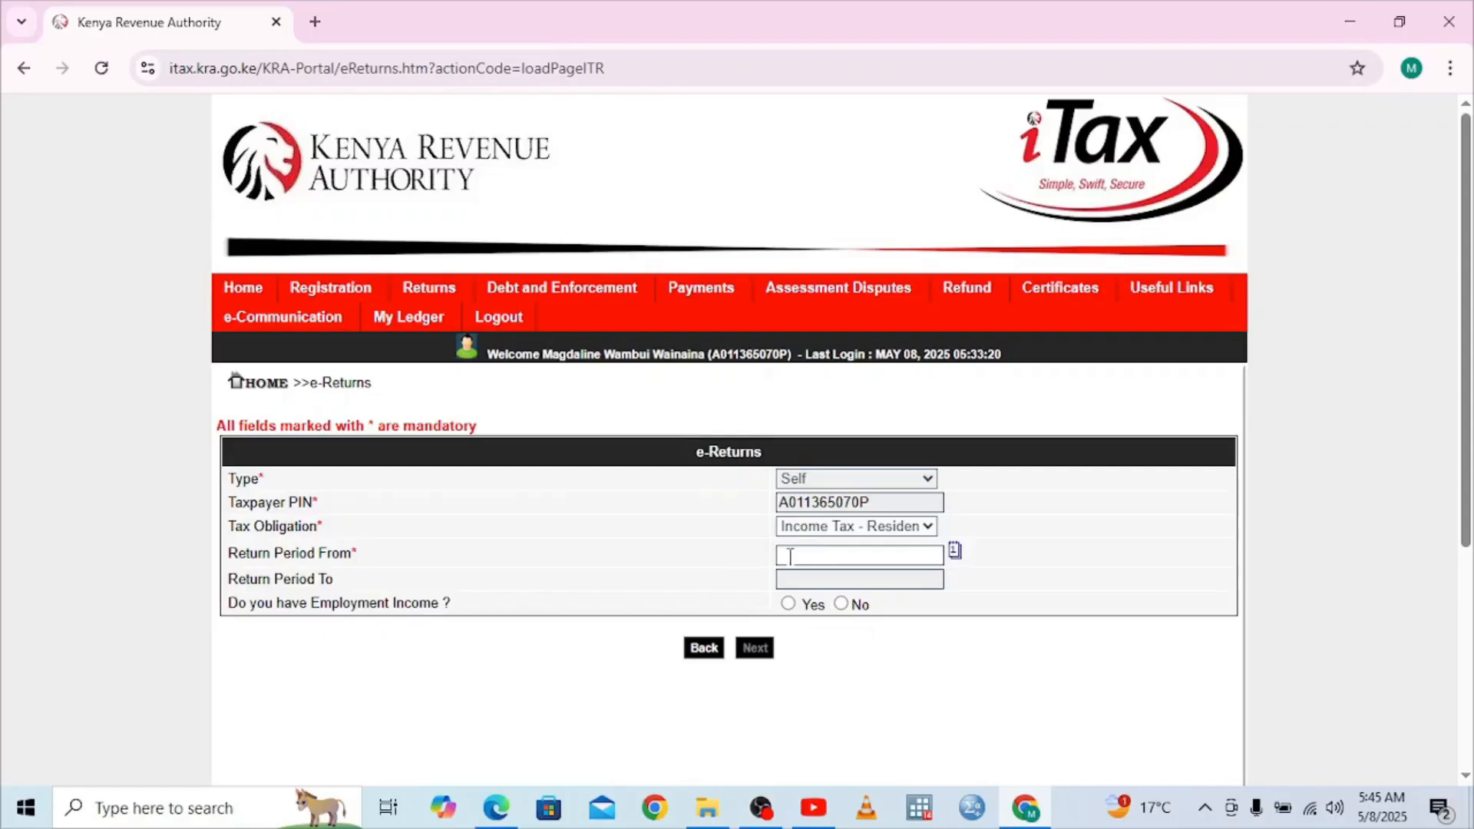
Set the return period 01/01/2024–31/12/2024, answer Yes to employment income, and continue
left_click(790, 555)
type("01")
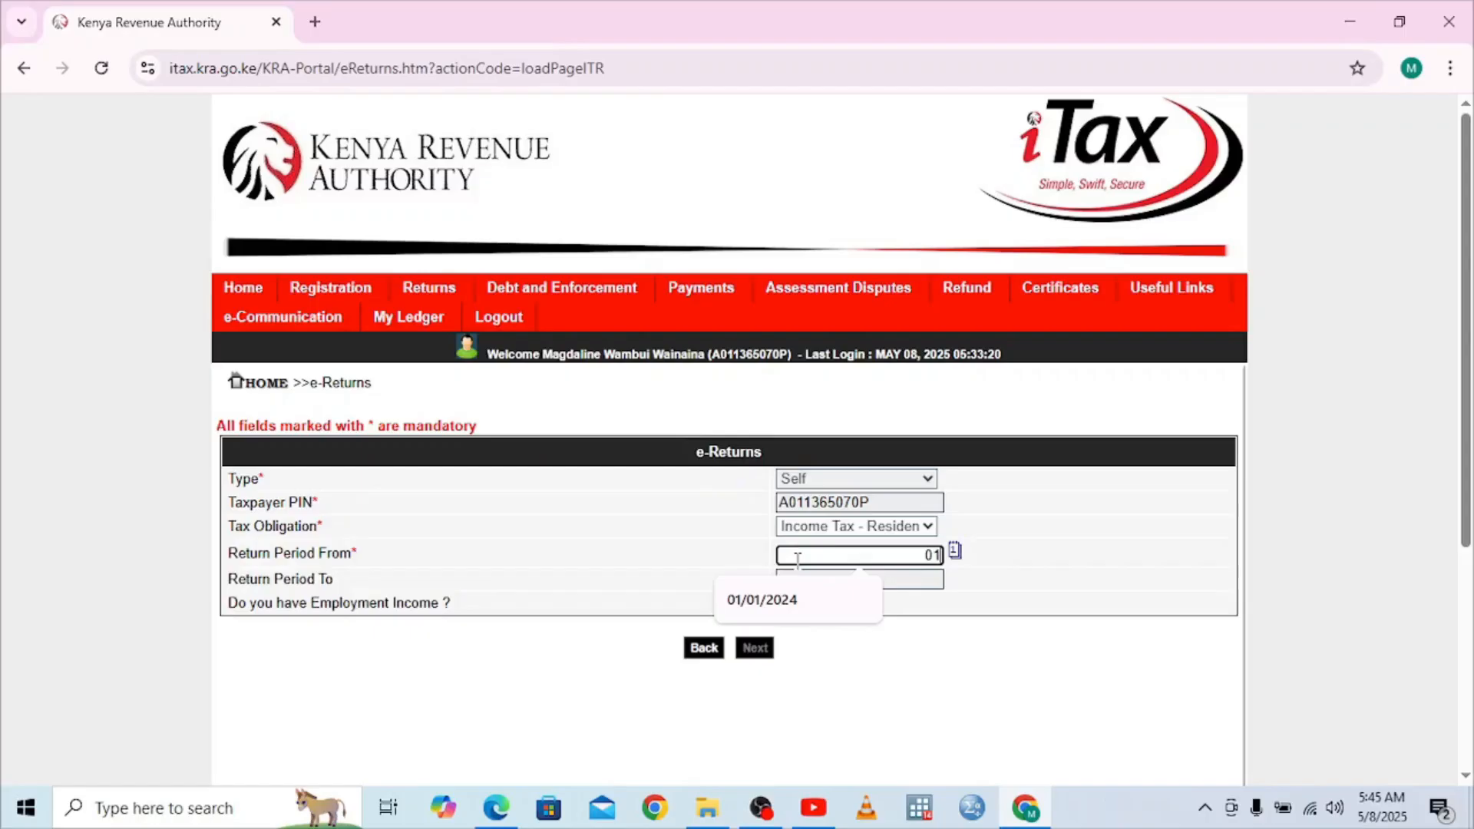
type("/01/2024")
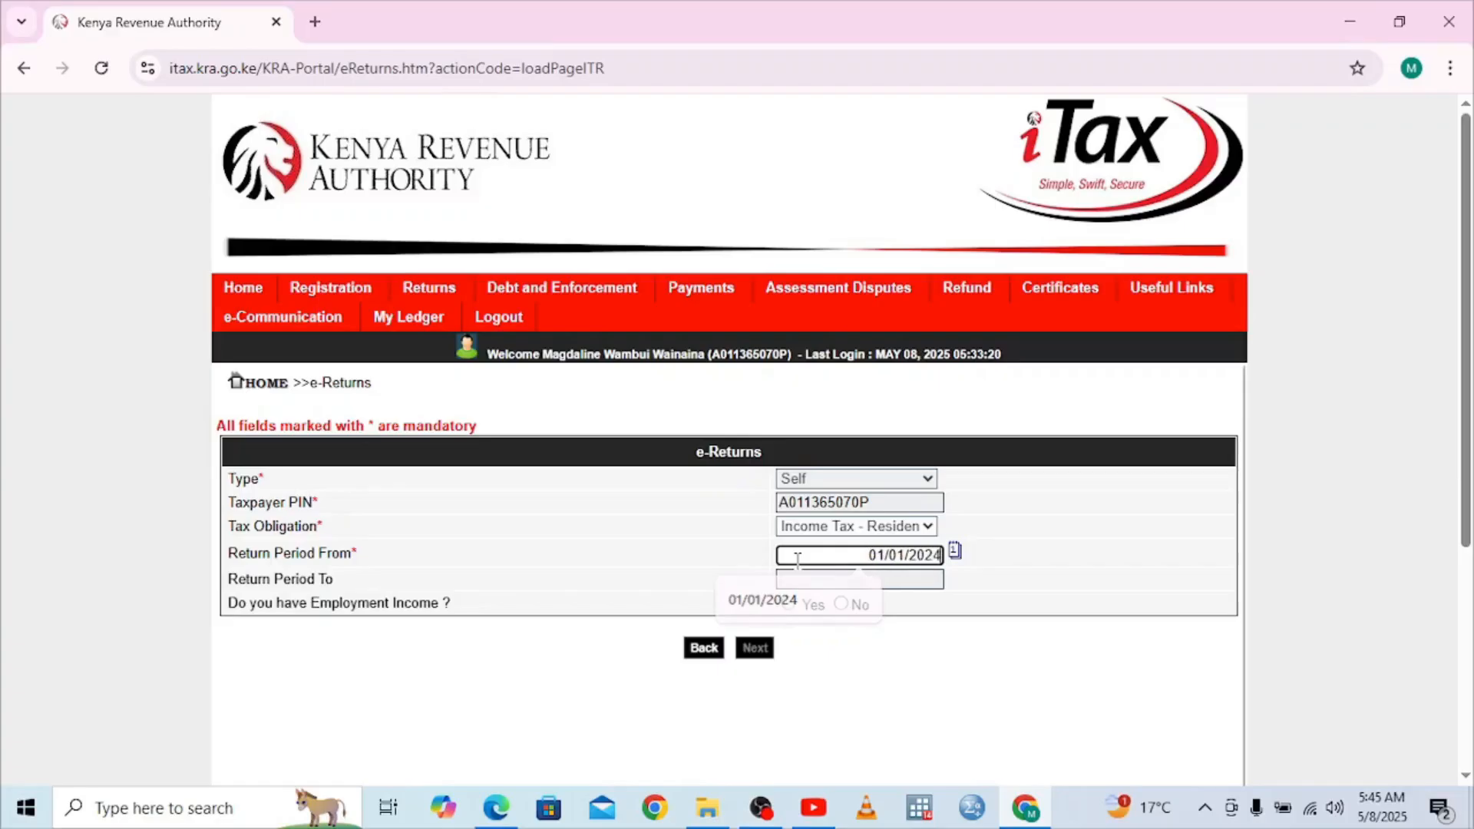
left_click(809, 588)
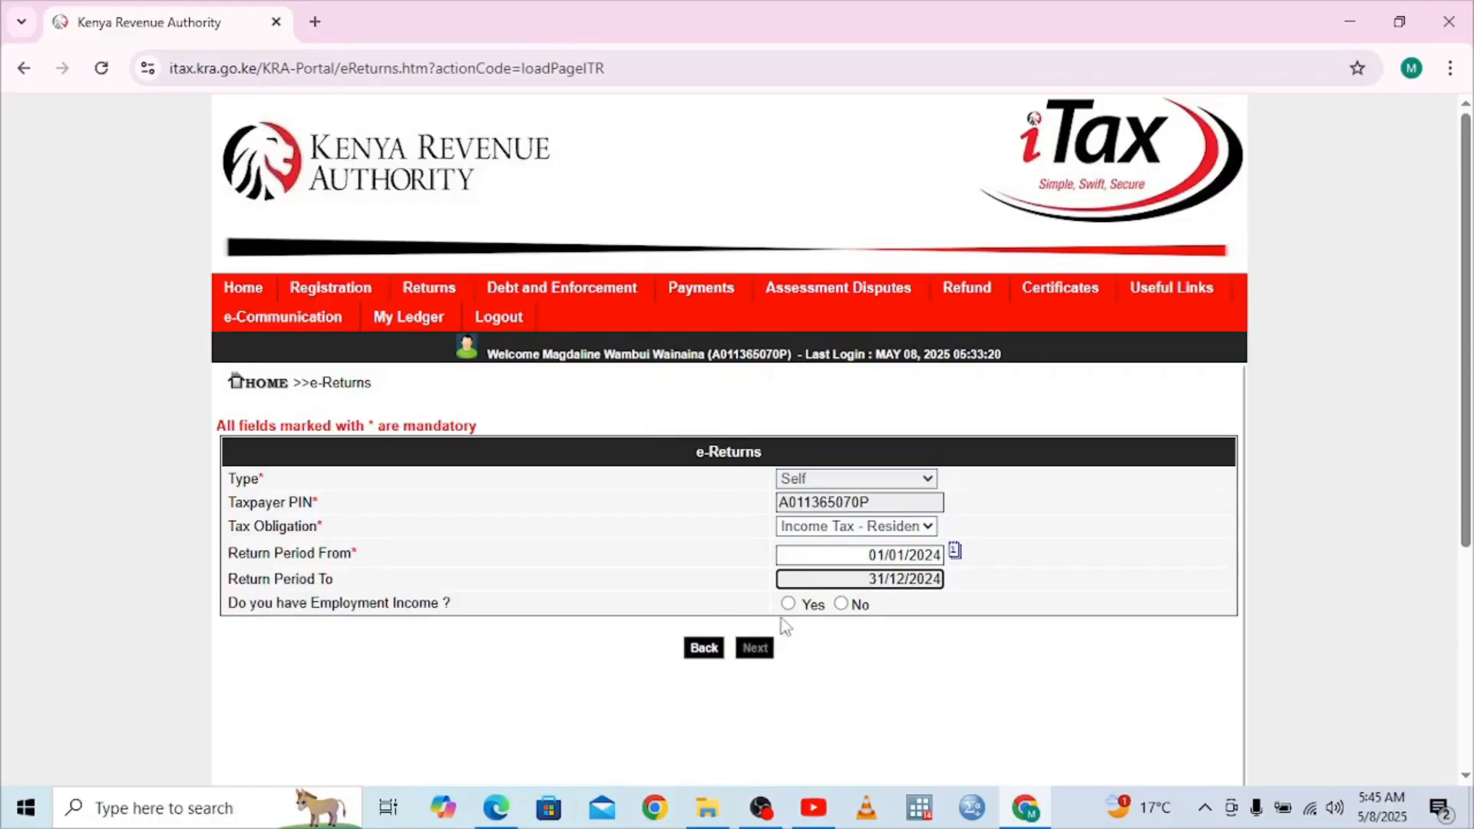
left_click(788, 604)
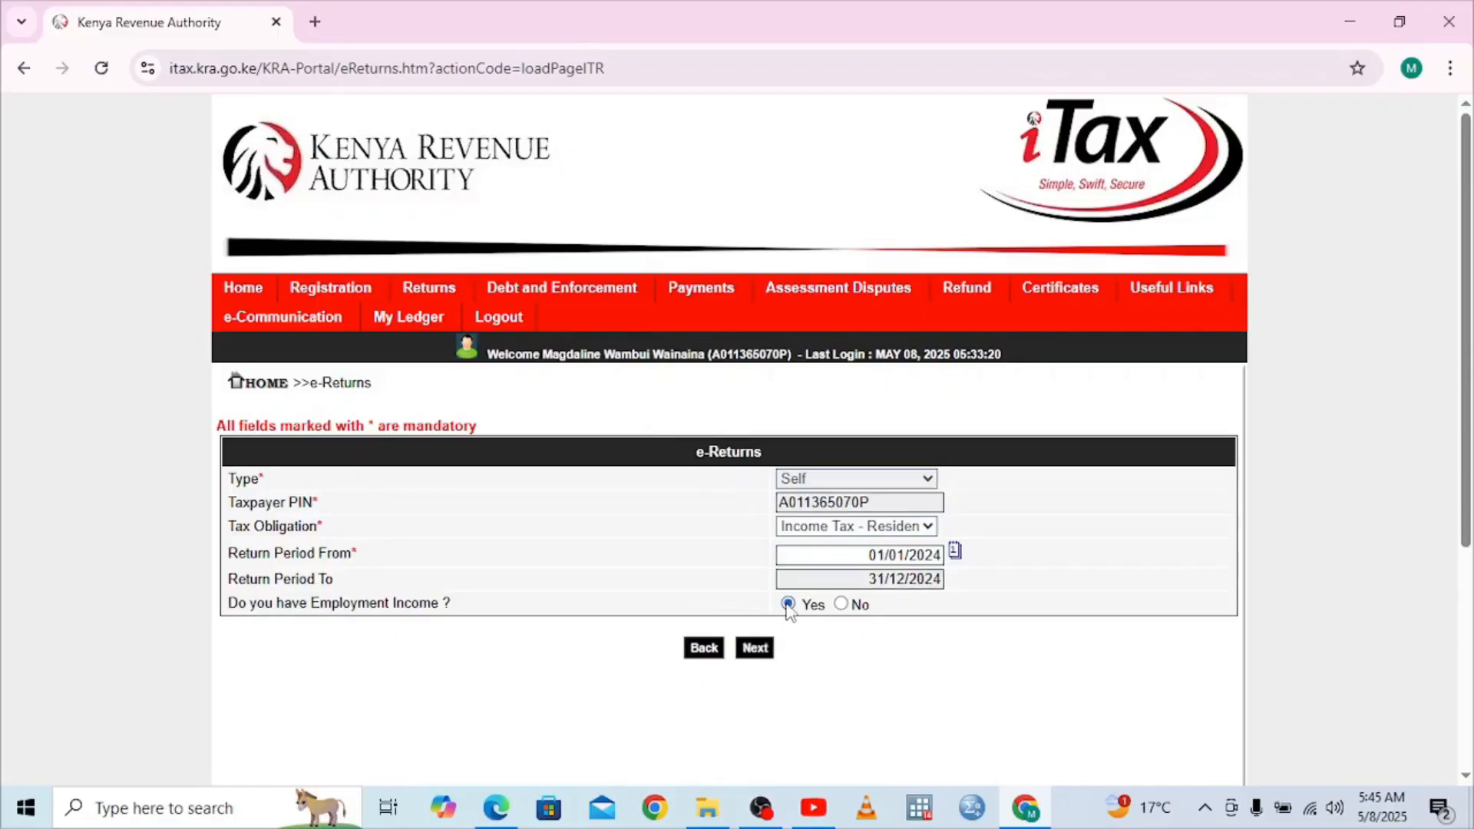
left_click(755, 648)
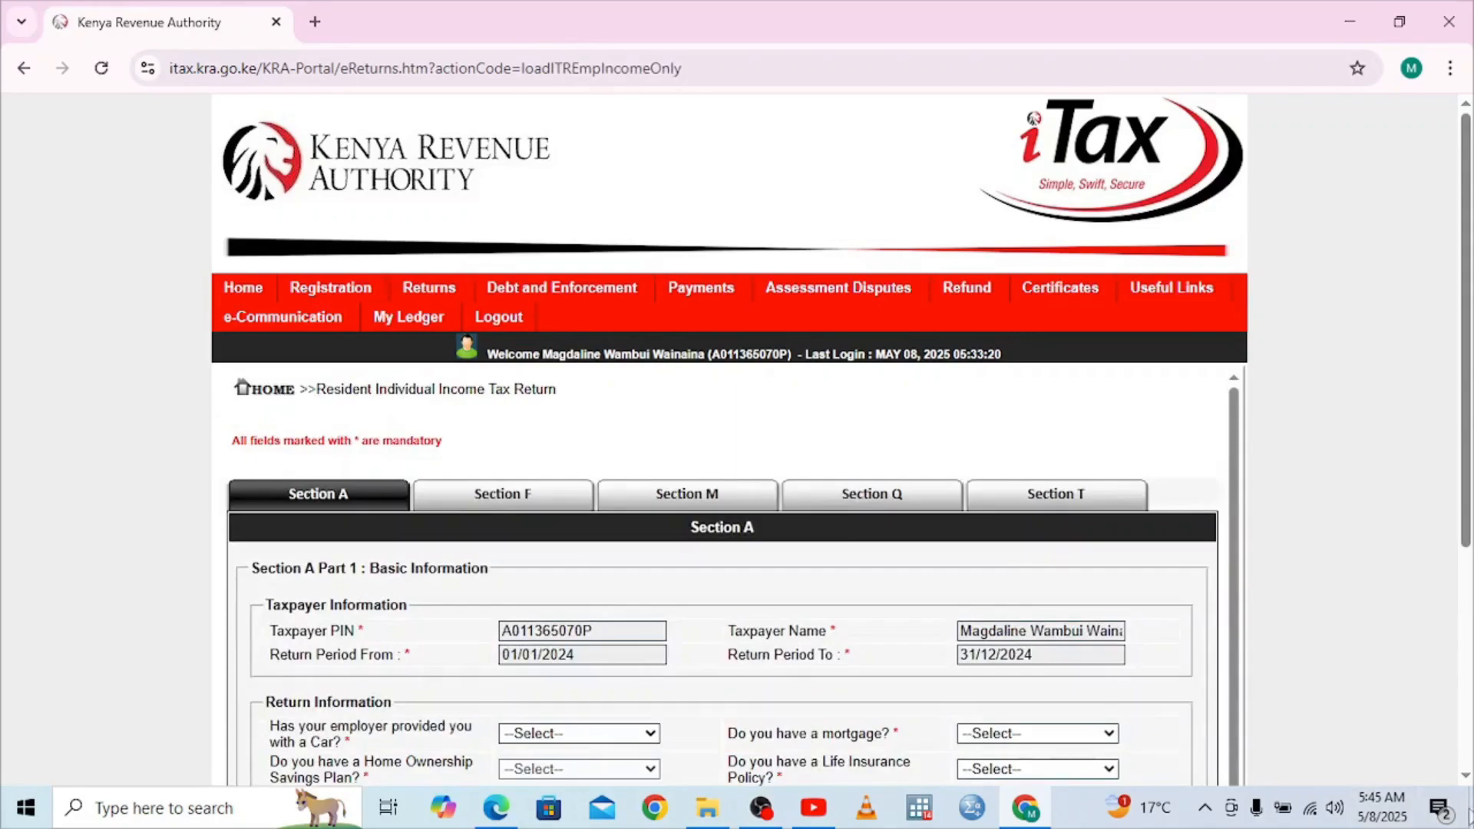
Choose No in the employer-provided Car dropdown and in the foreign-country income dropdown
left_click(1467, 776)
left_click(1468, 776)
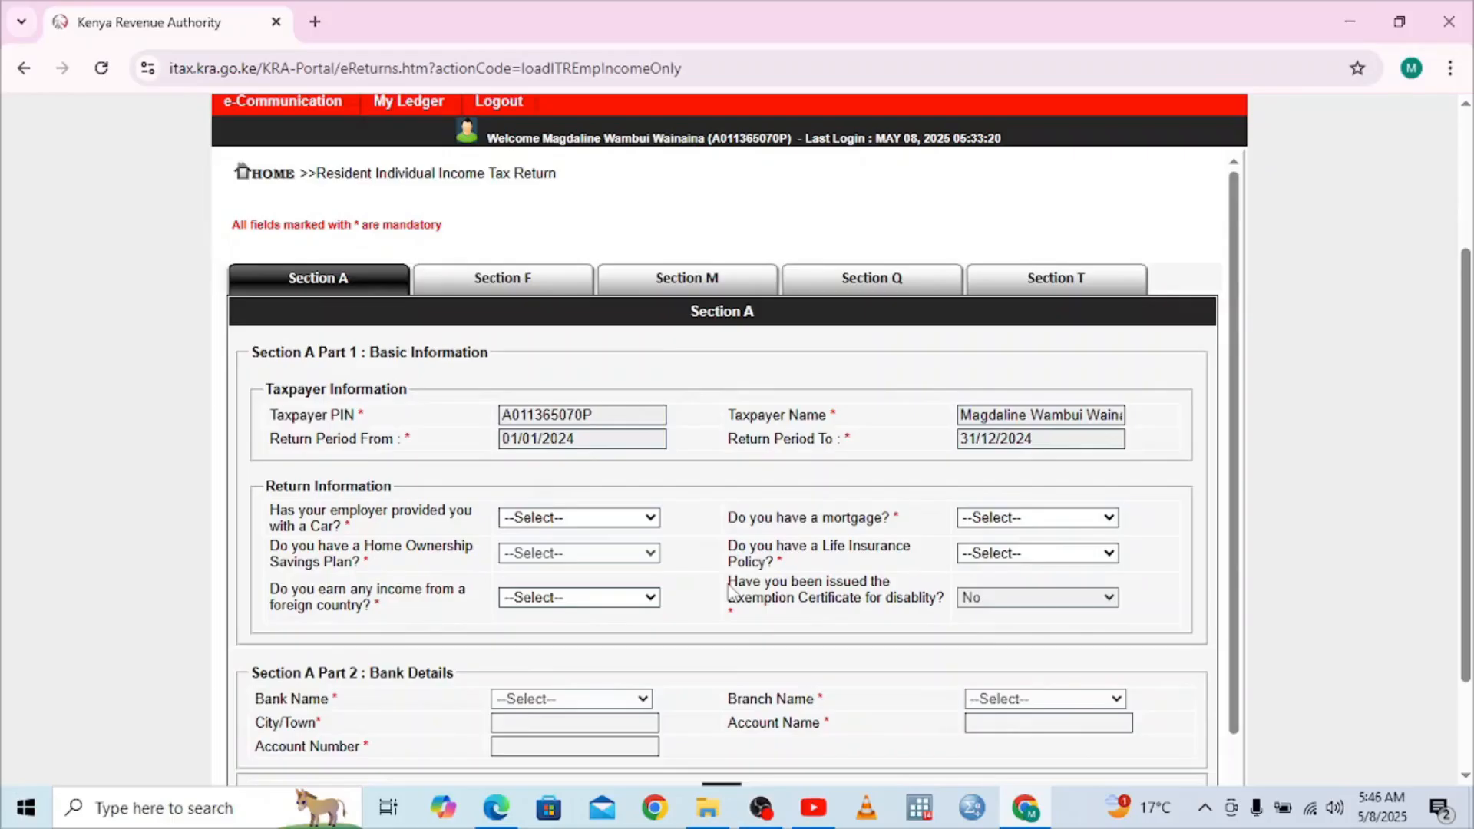
left_click(645, 520)
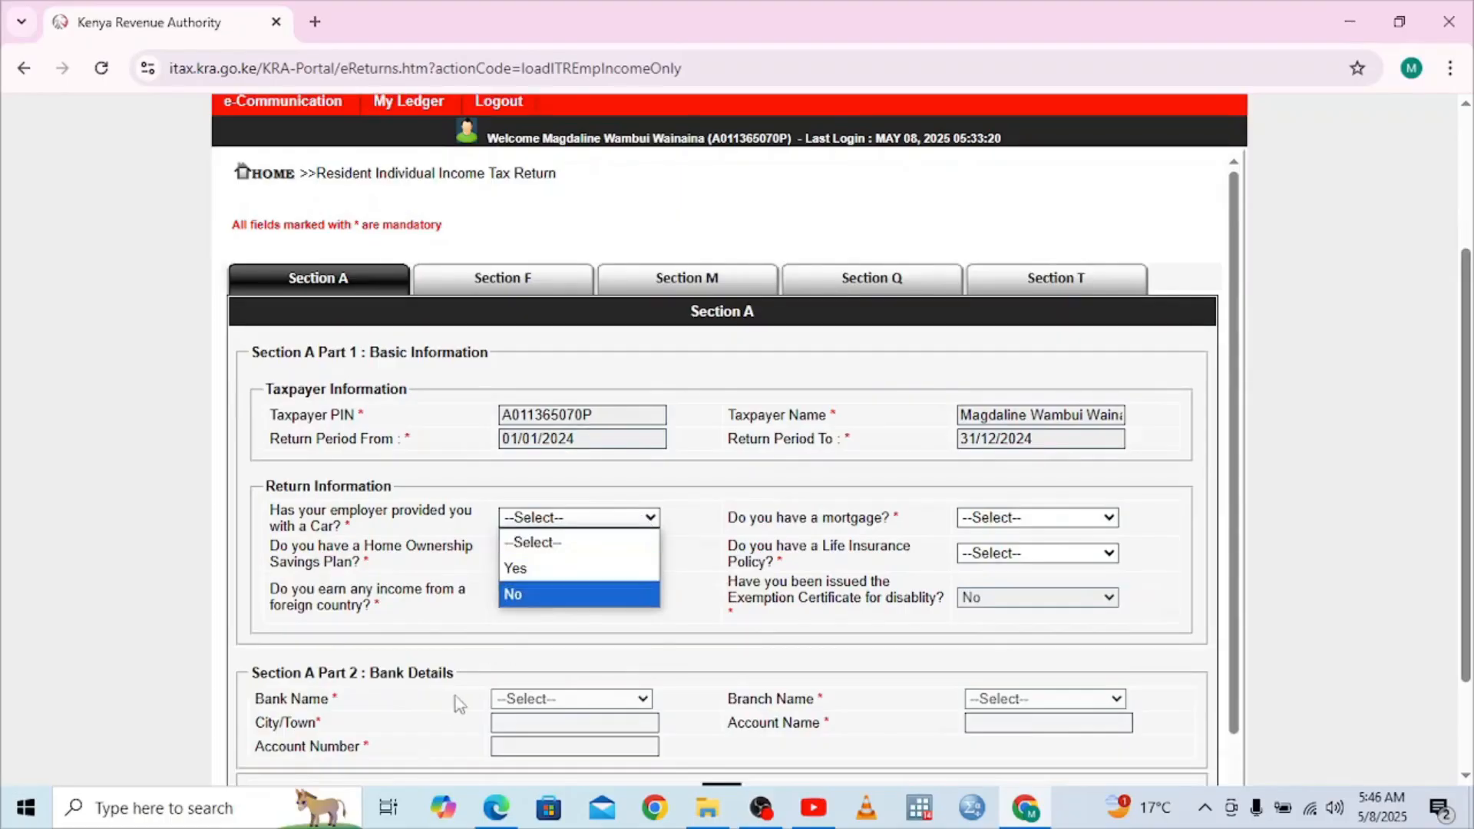
left_click(521, 603)
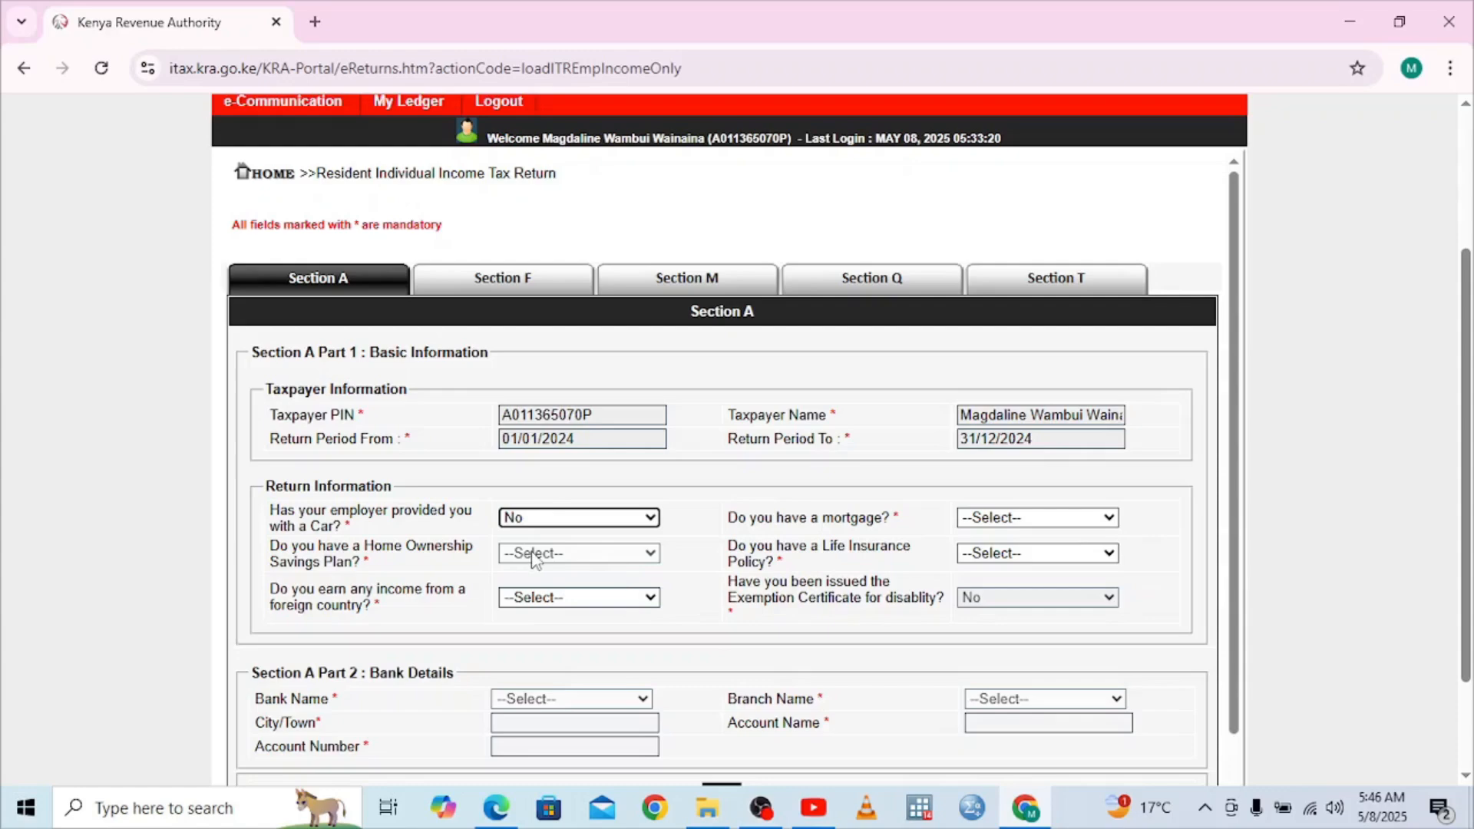
left_click(605, 600)
left_click(537, 675)
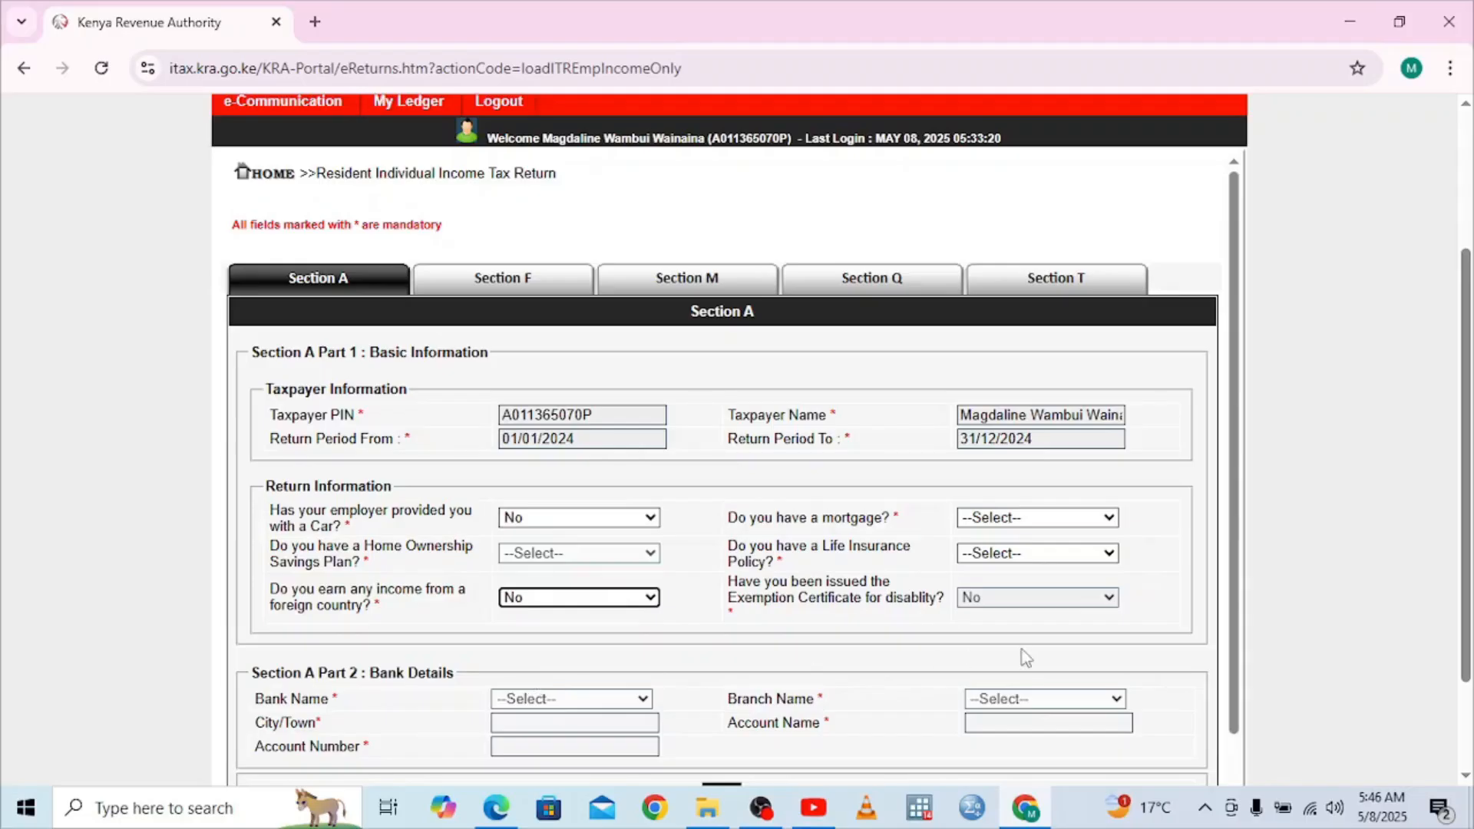
Choose No in the mortgage and Life Insurance Policy dropdowns further down Section A
scroll(1466, 776, "down", 2)
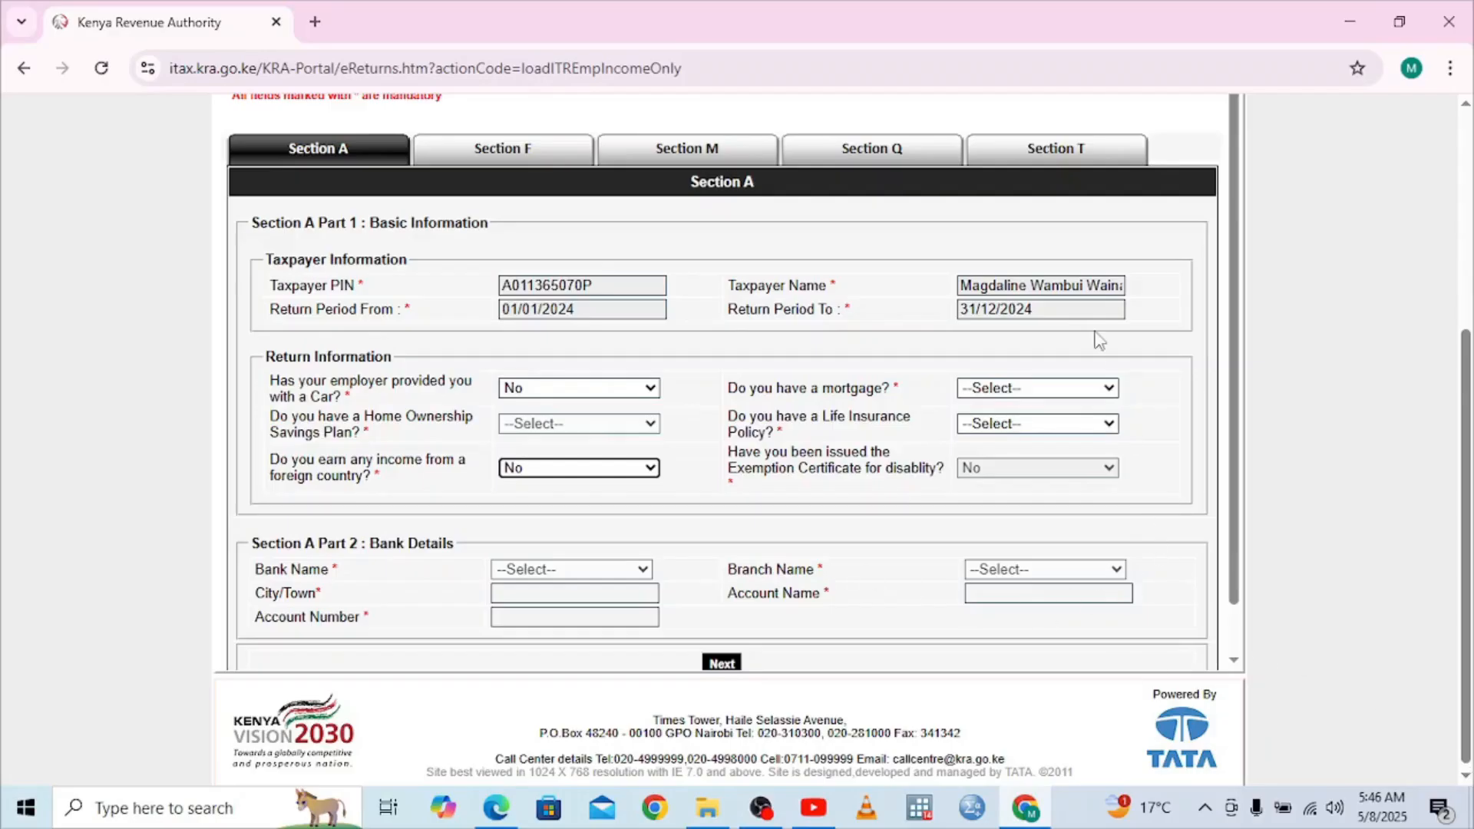
left_click(1091, 387)
left_click(1019, 465)
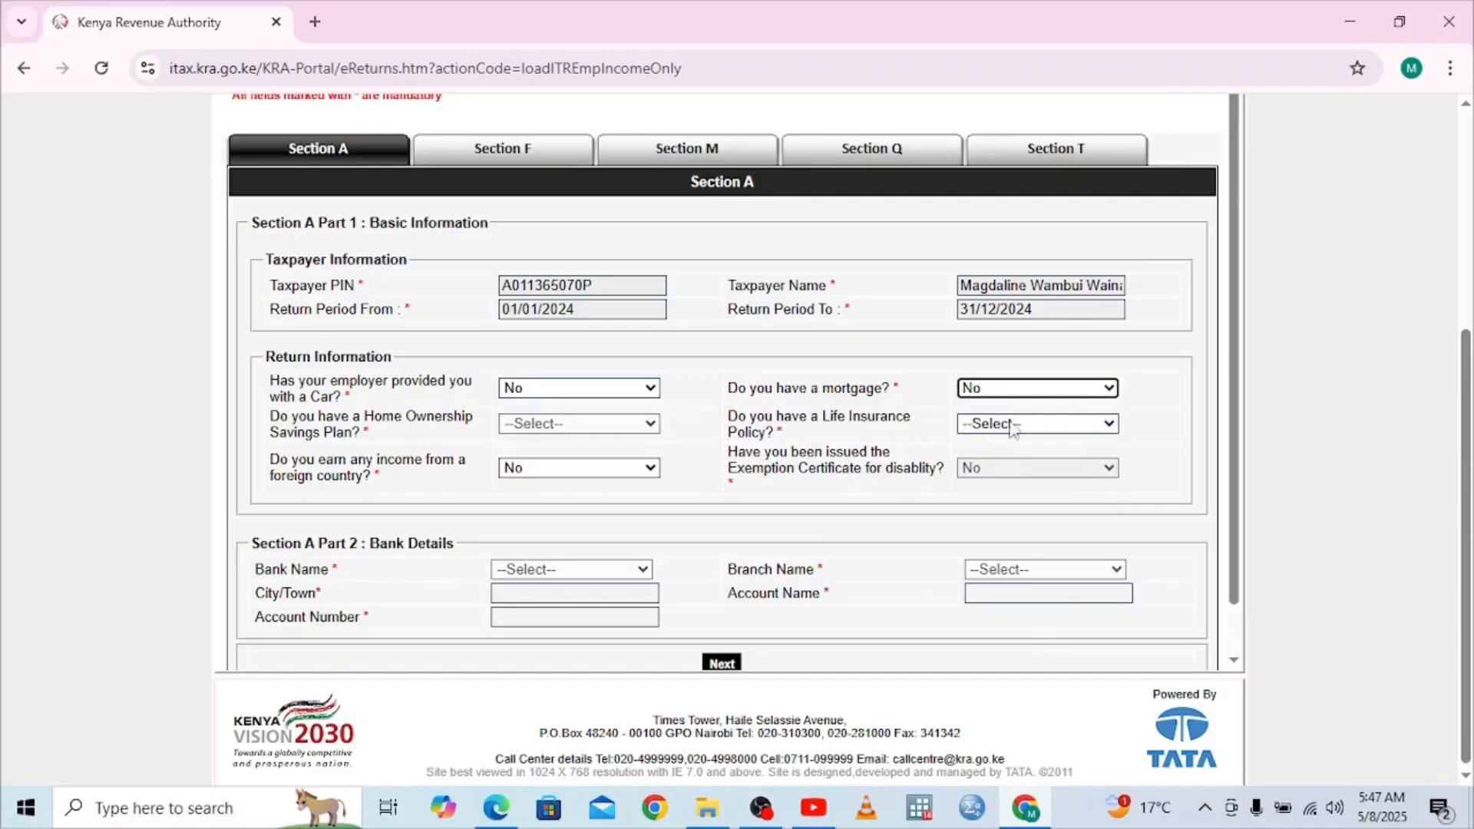
left_click(1098, 427)
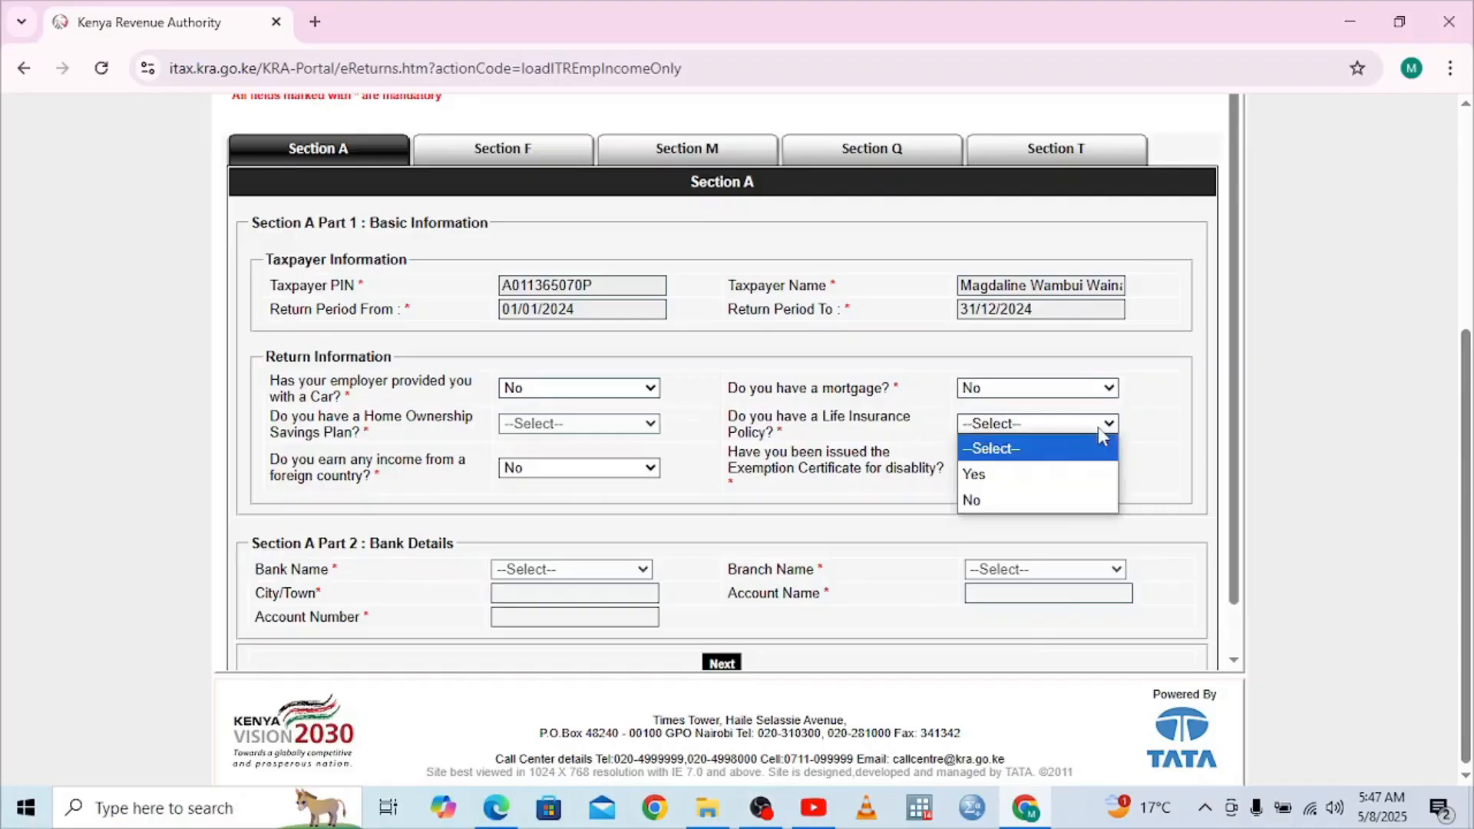
left_click(1033, 501)
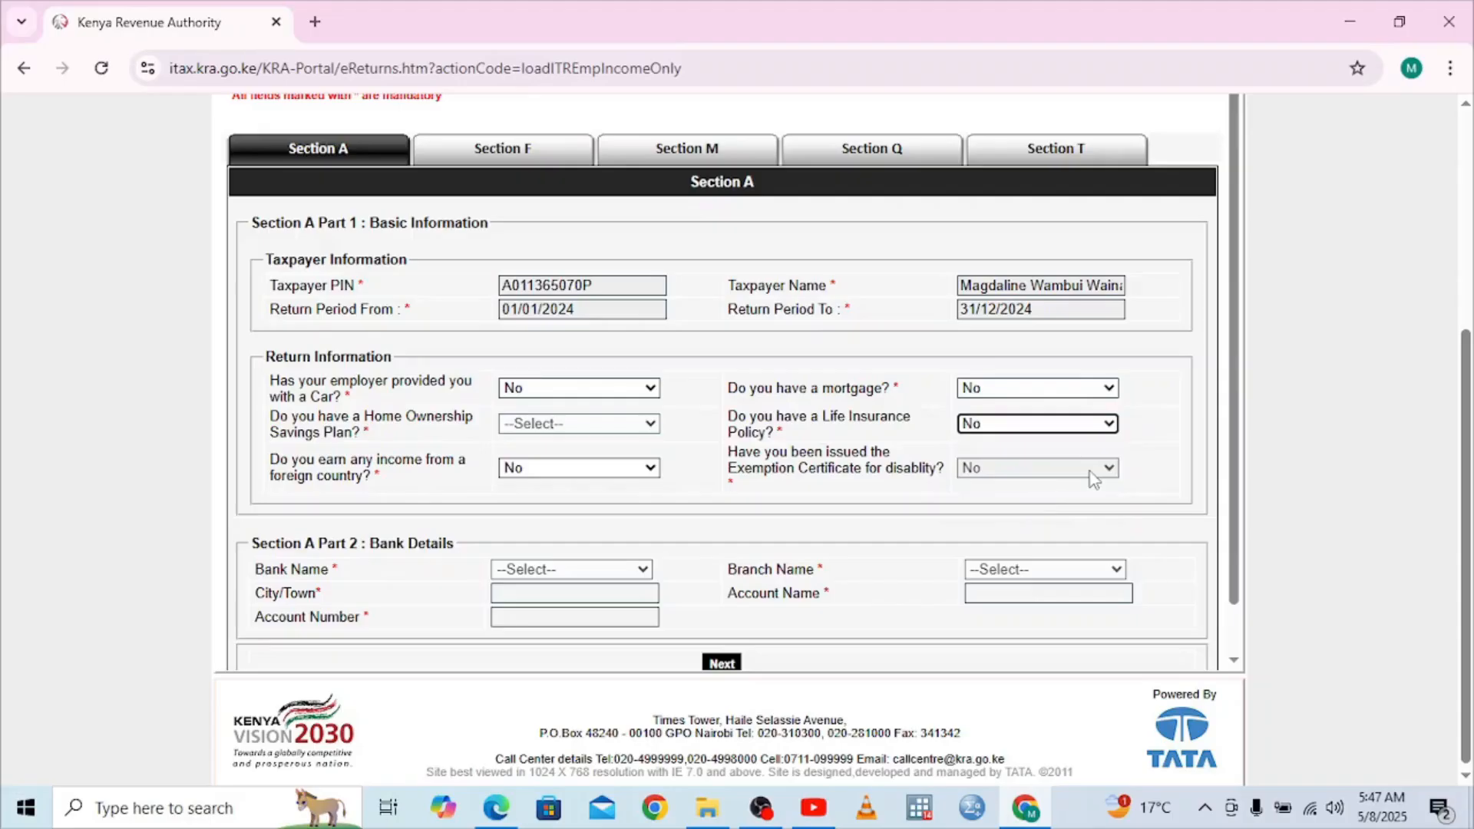
Advance to Section F, listing 511,200.00 employer gross pay, and bring the P9 PDF forward
left_click(718, 663)
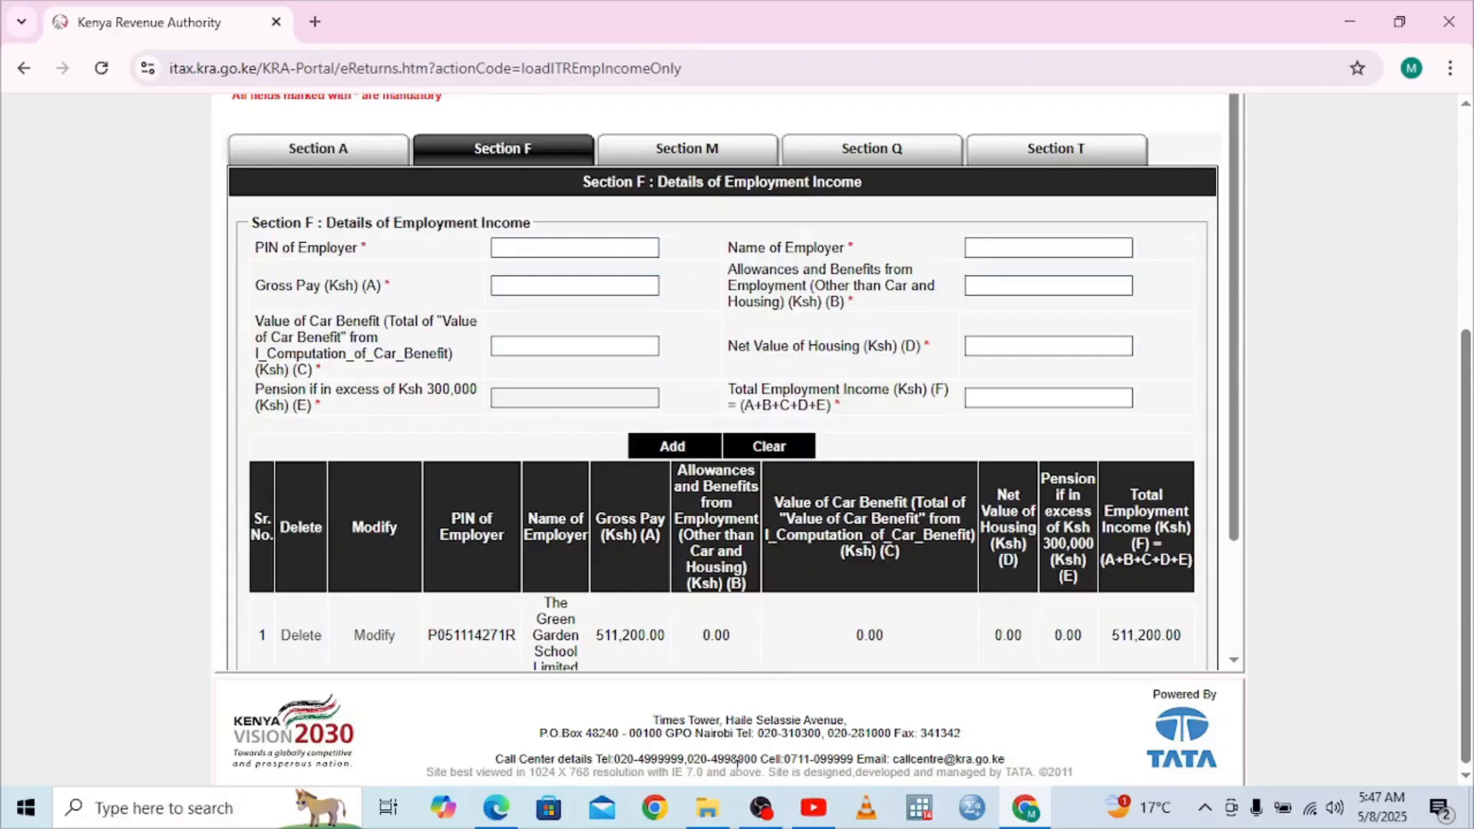
left_click(513, 826)
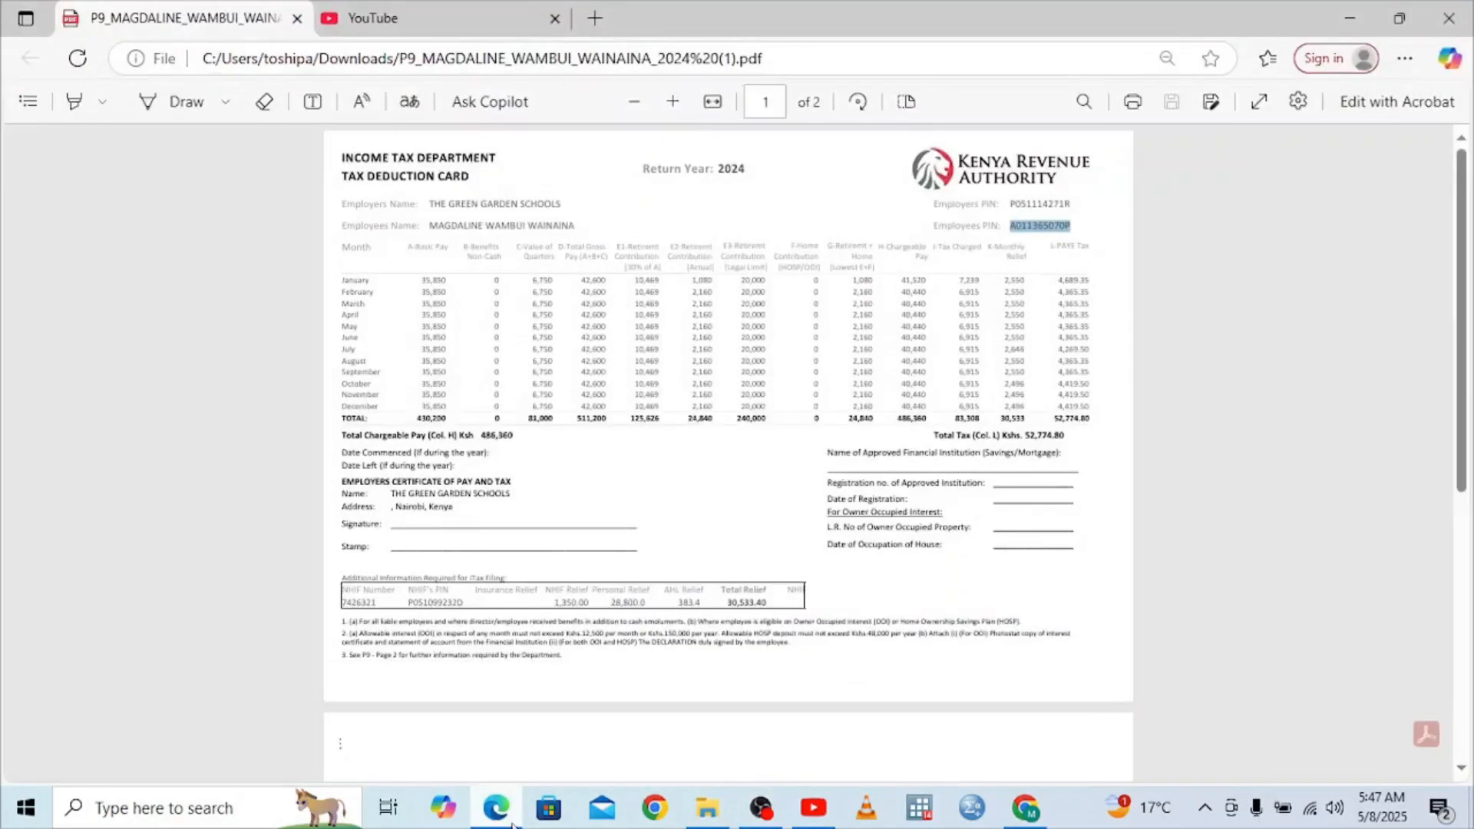
Select the Employers PIN value on the P9 tax deduction card in Edge
left_click(1085, 203)
left_click_drag(1084, 204, 1012, 207)
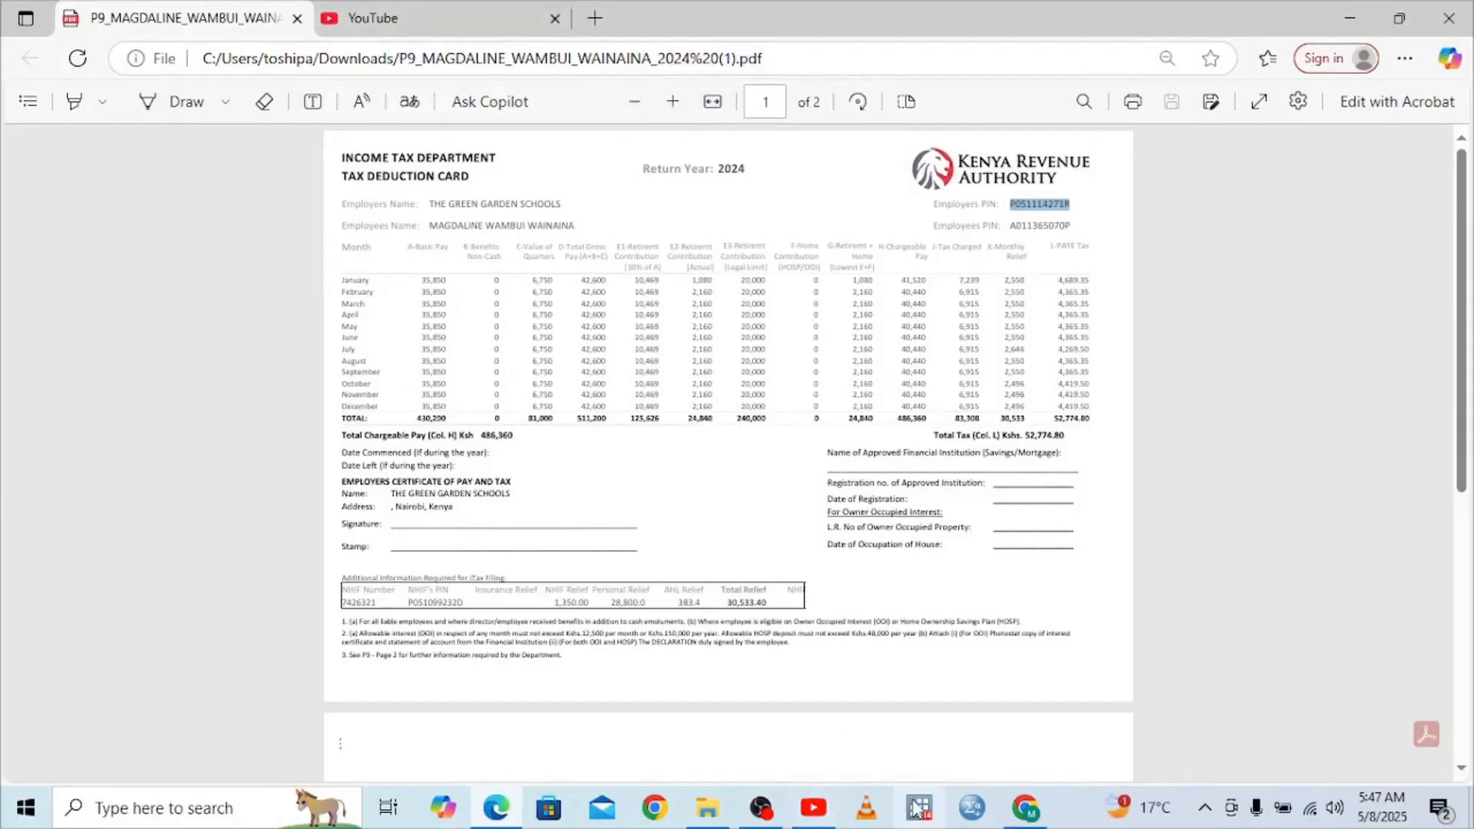
Enter the employer's KRA PIN in Section F so the employer name fills in automatically
mouse_move(1026, 808)
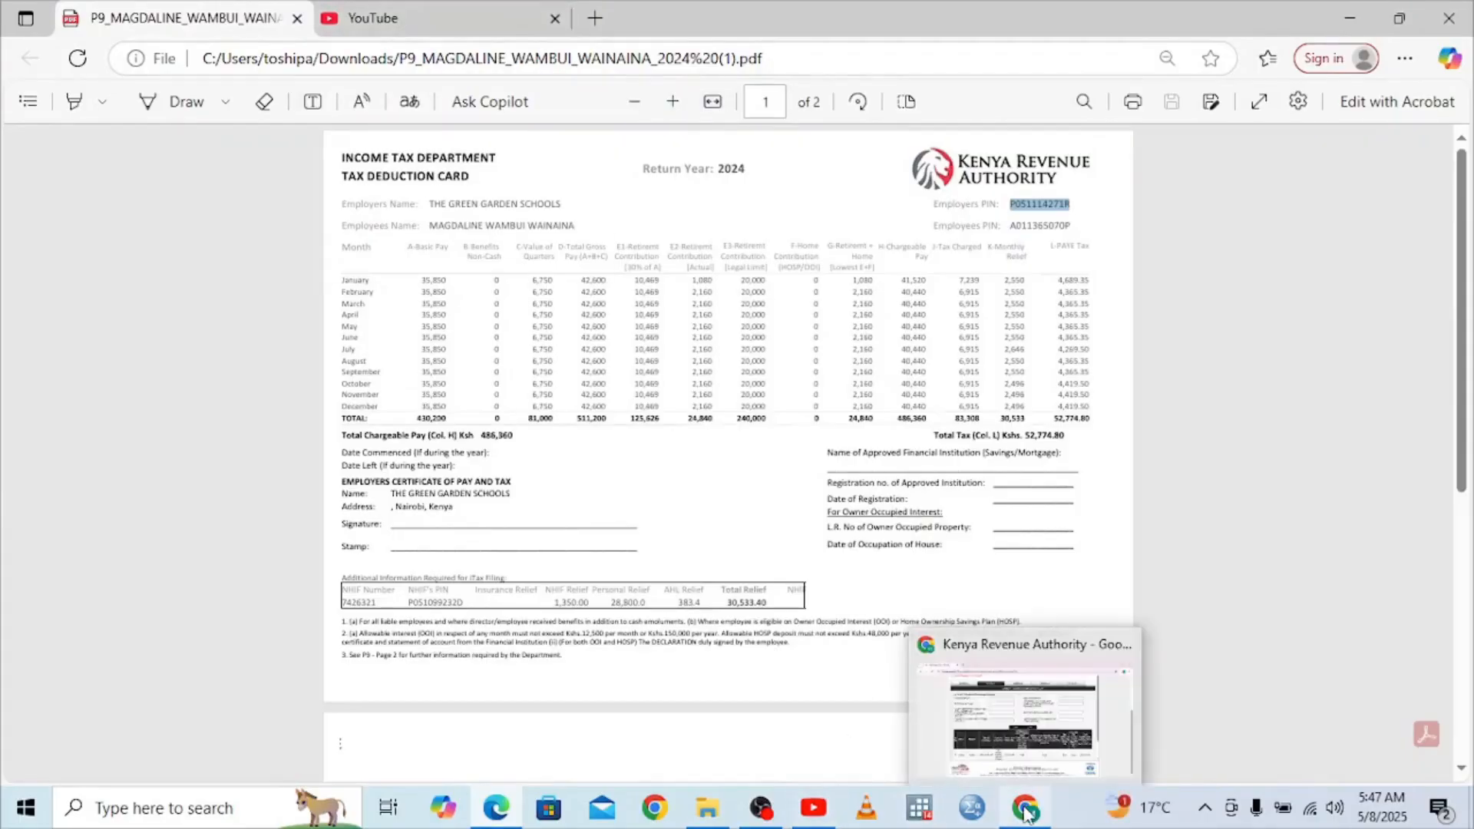
left_click(1012, 744)
left_click(551, 248)
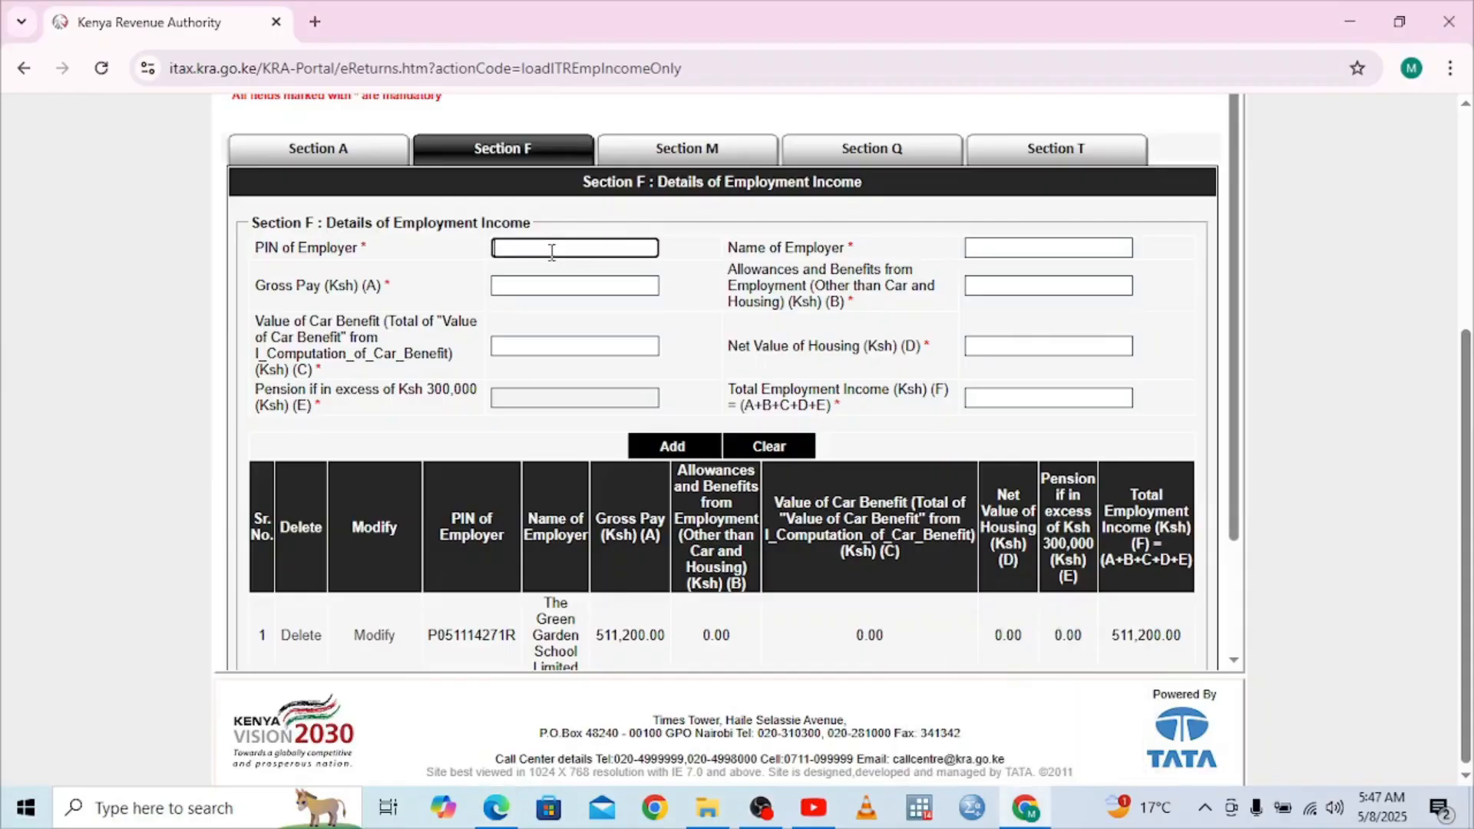
left_click(532, 284)
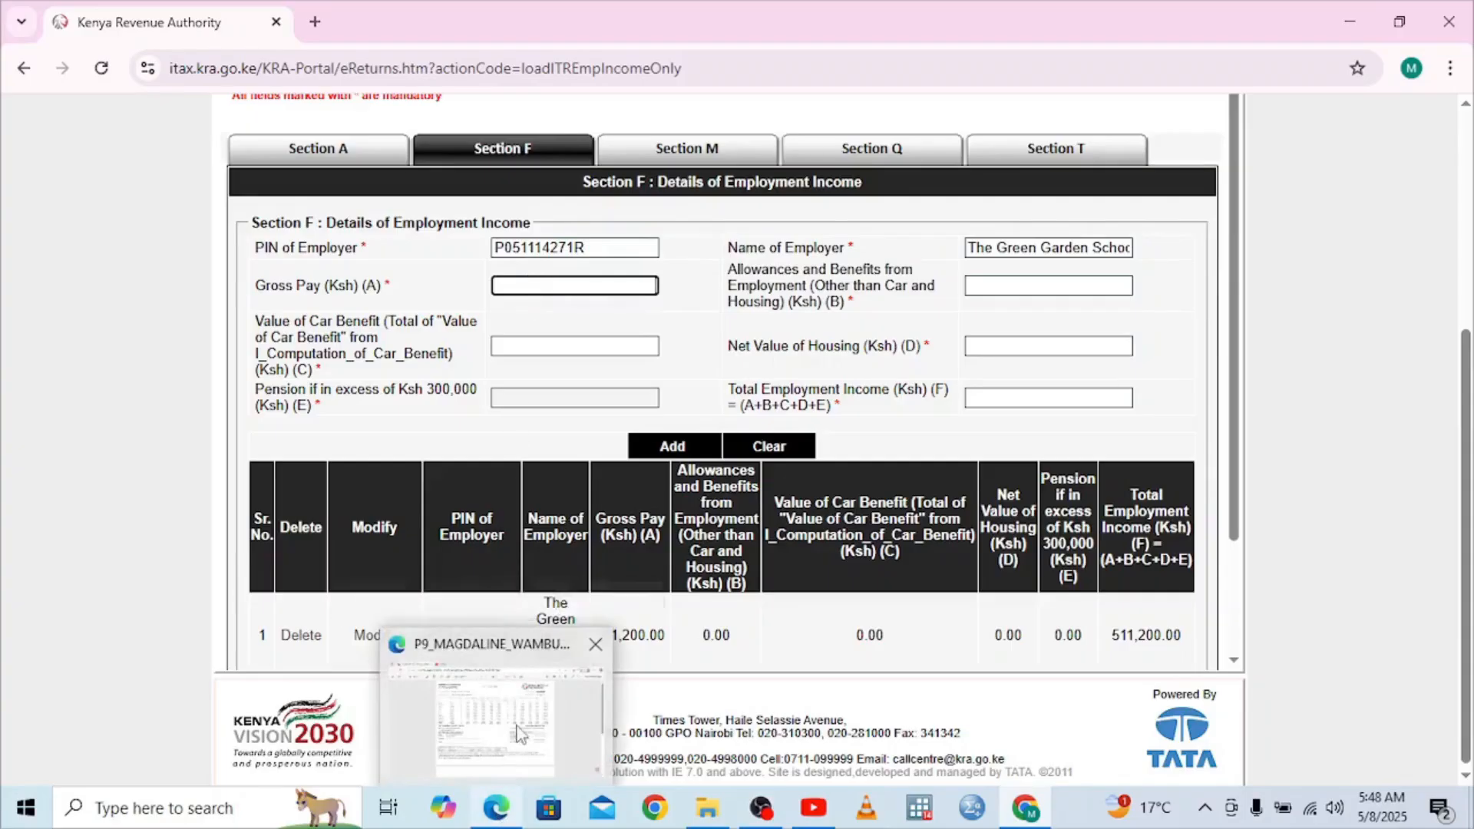
left_click(499, 706)
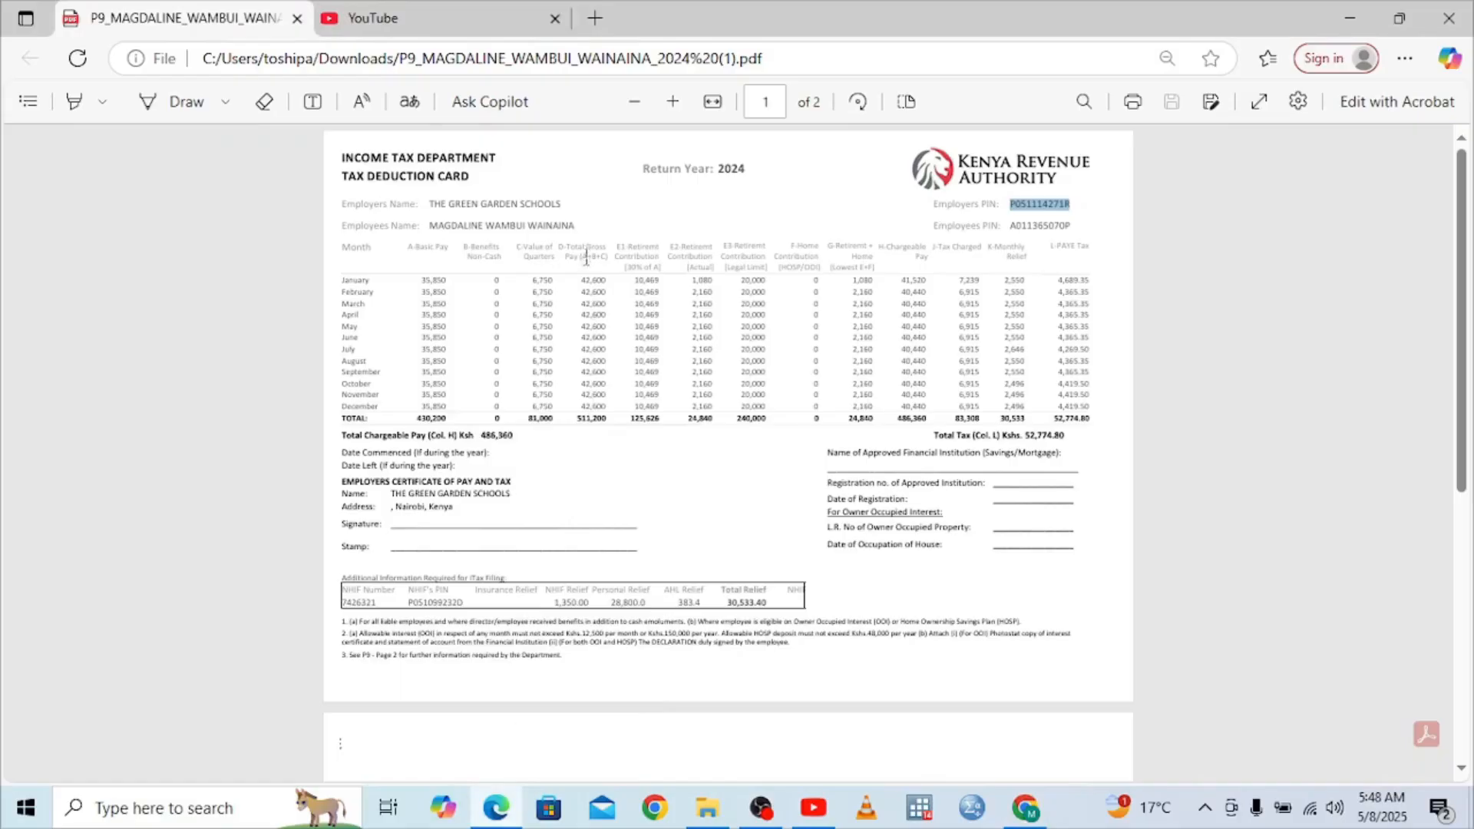
Highlight the P9 card's Total Gross Pay heading in yellow, then return to the iTax form
double_click(590, 316)
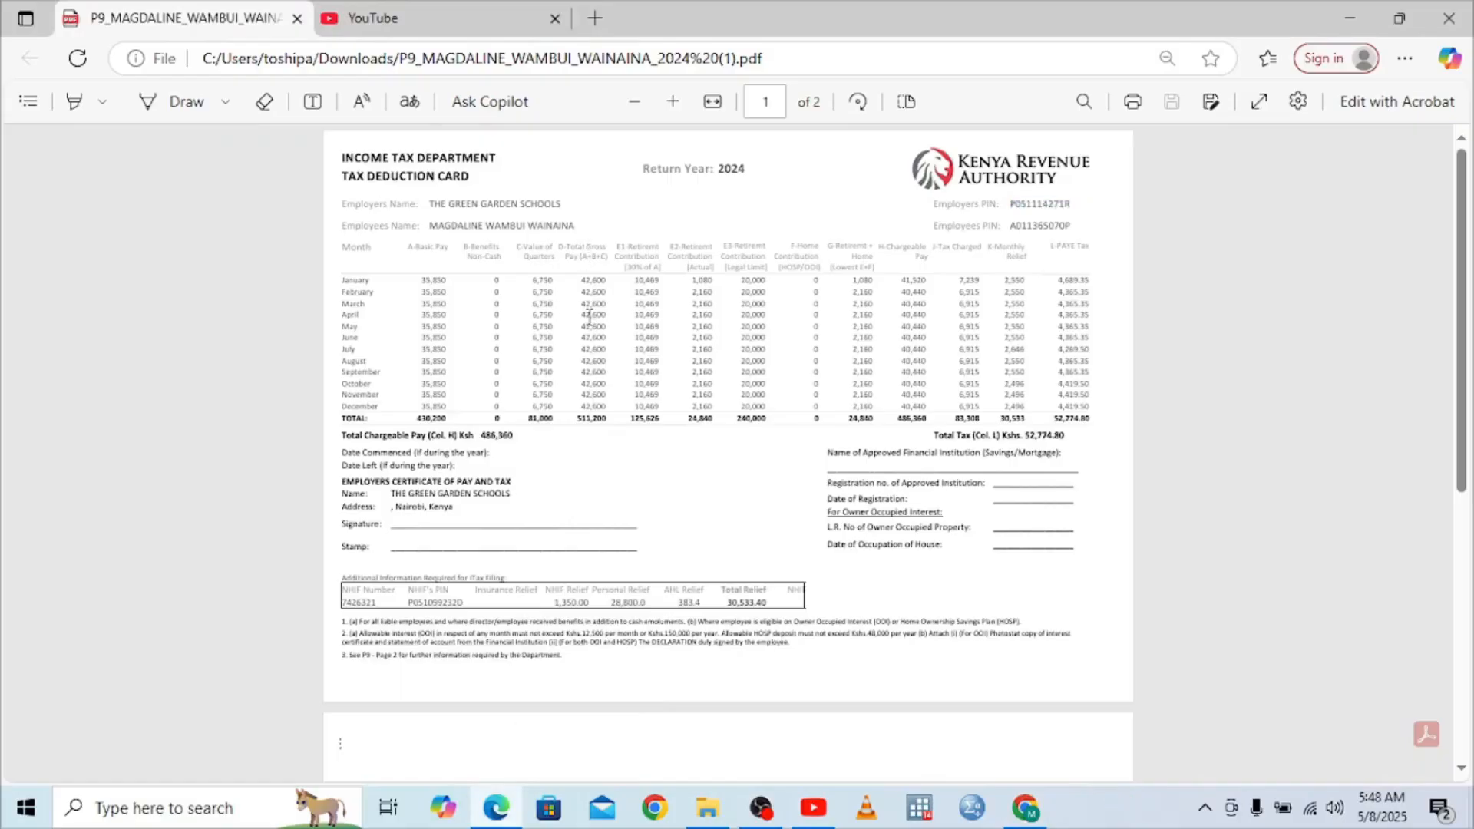
double_click(586, 257)
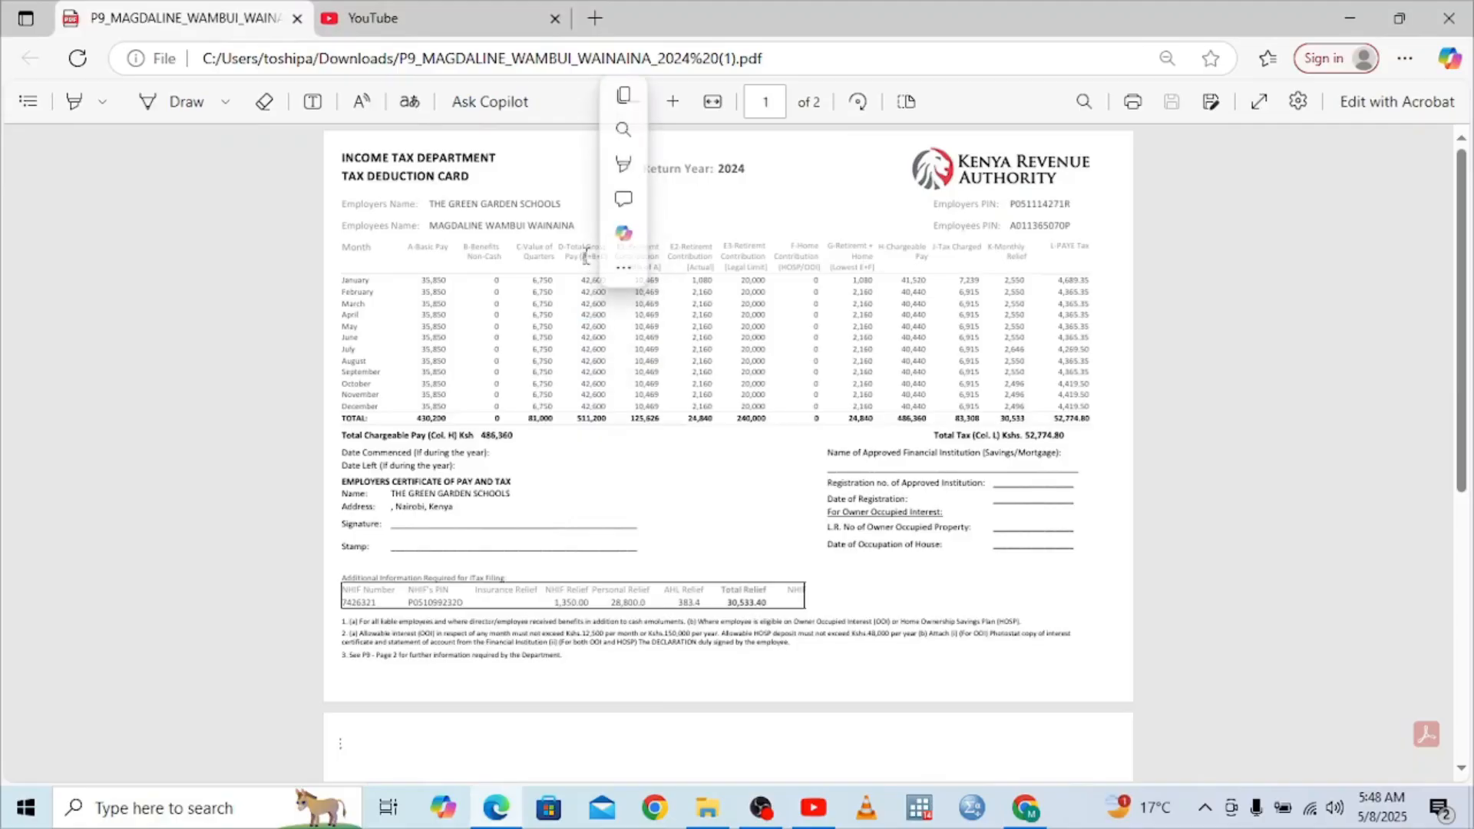
mouse_move(636, 175)
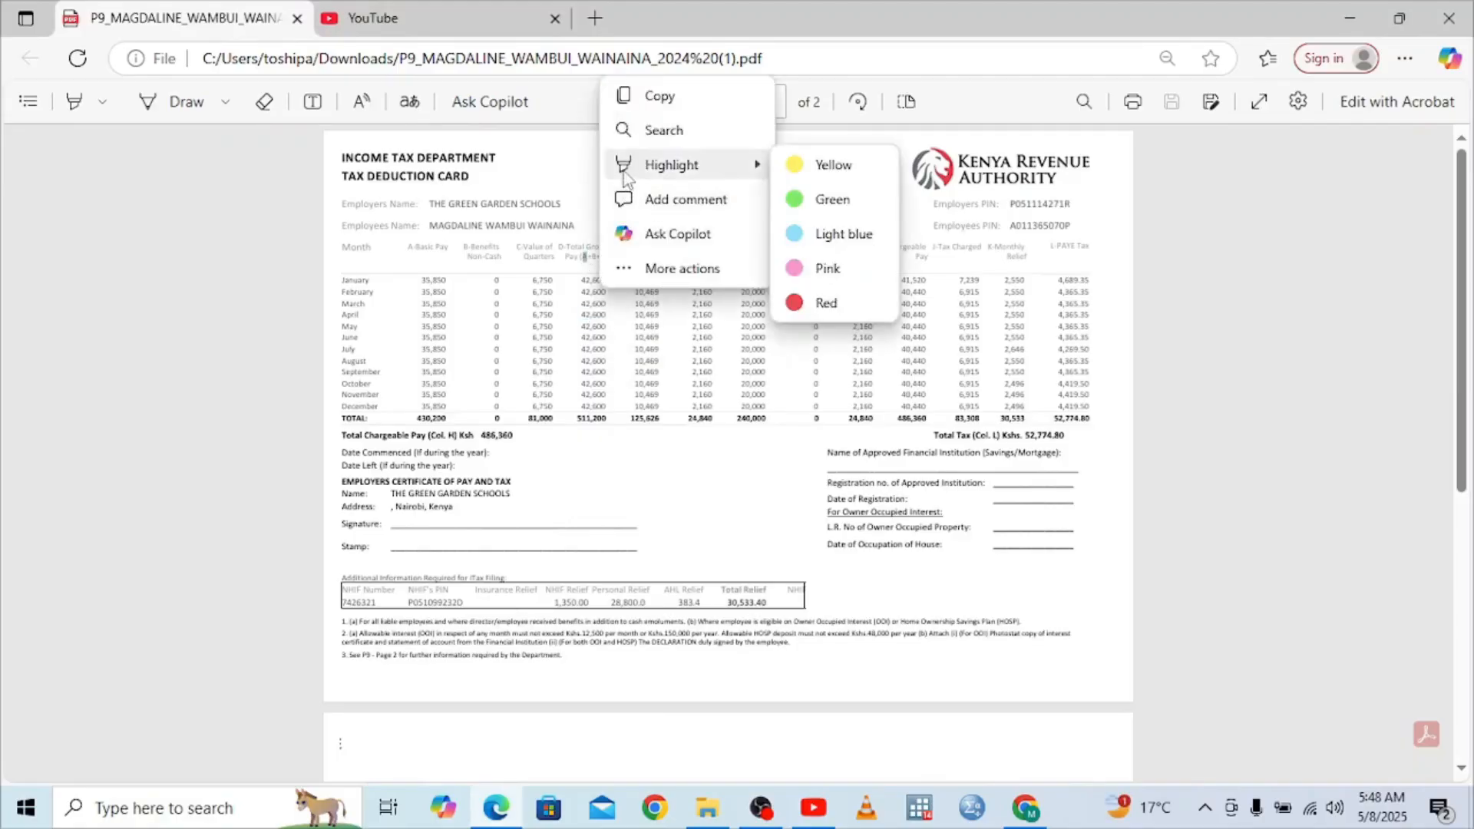
left_click(793, 174)
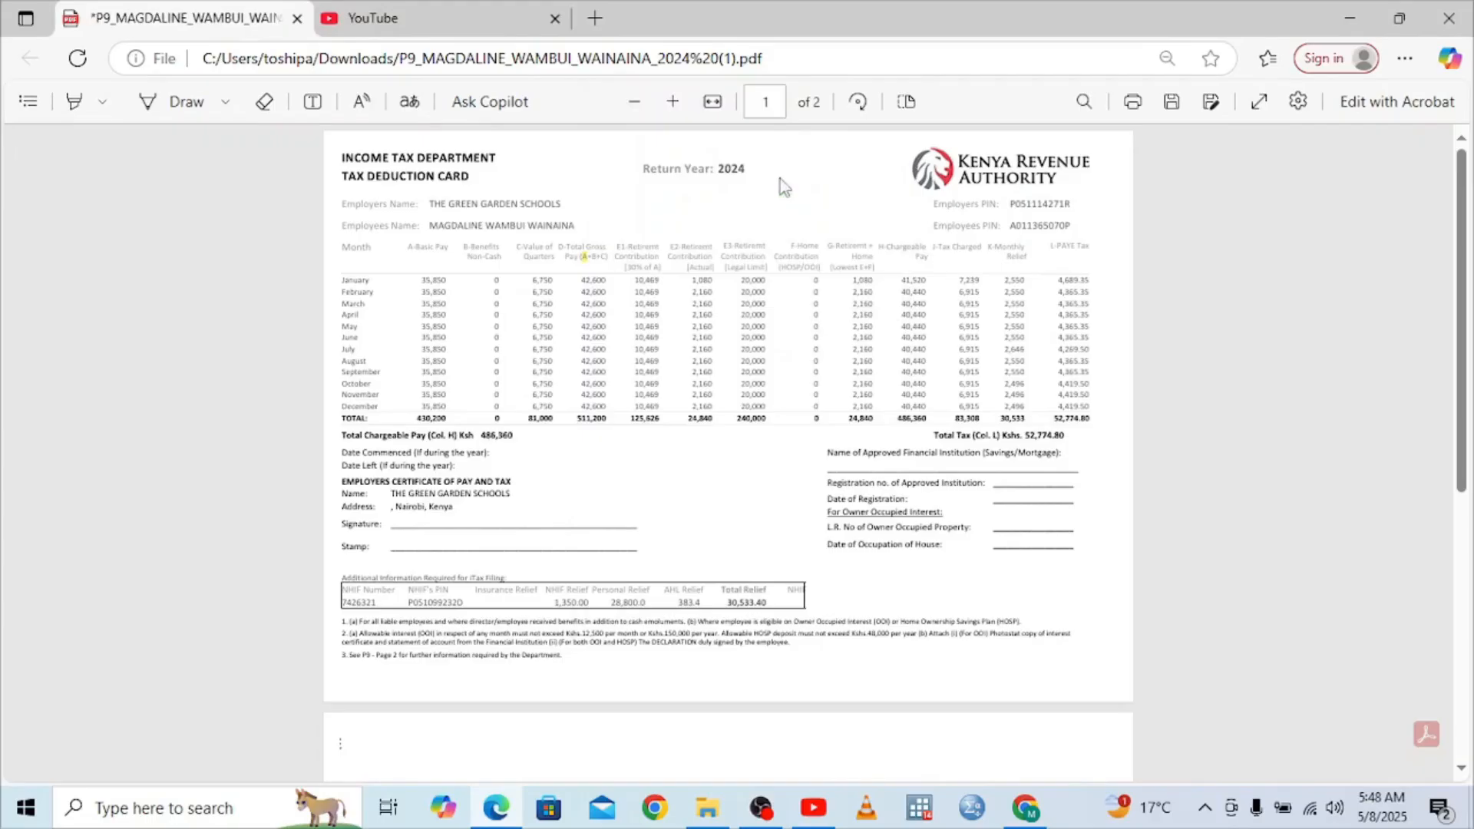
left_click_drag(598, 258, 599, 277)
double_click(596, 259)
left_click(1035, 815)
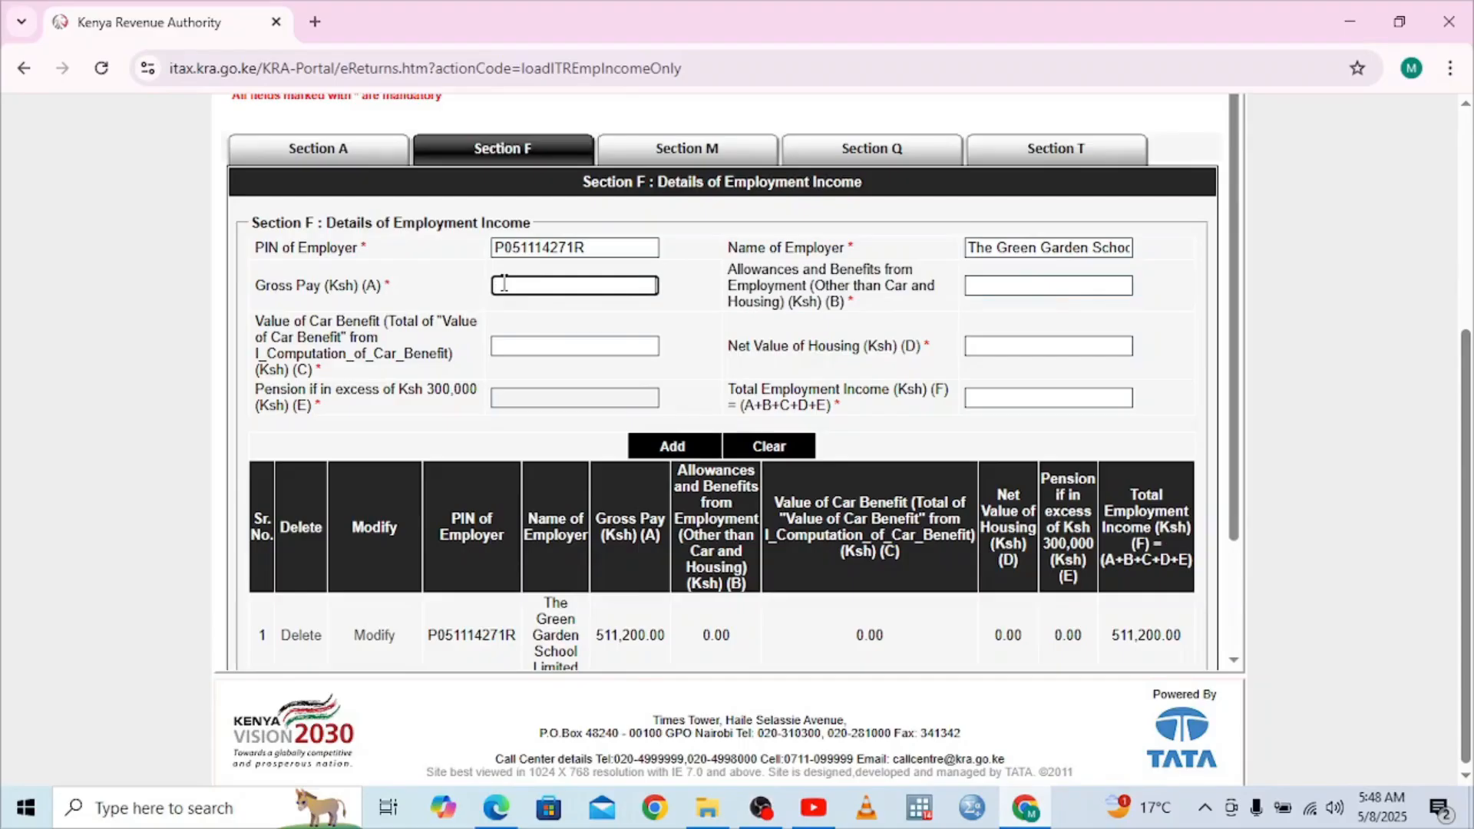
Enter gross pay 511200, car benefit 0, allowances 0.00 and net housing value 0
type("511200")
left_click(518, 338)
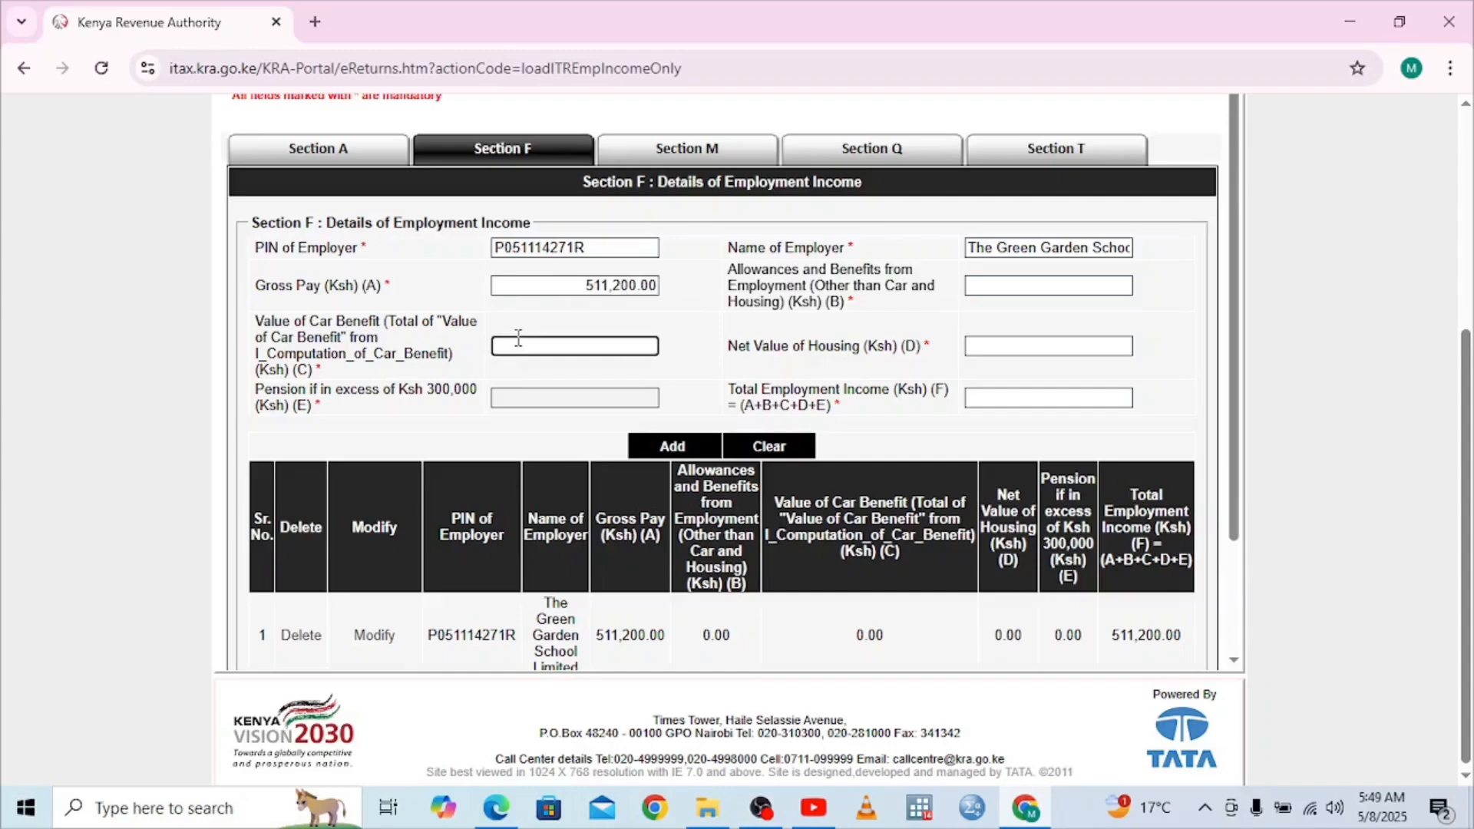
type("0")
left_click(530, 401)
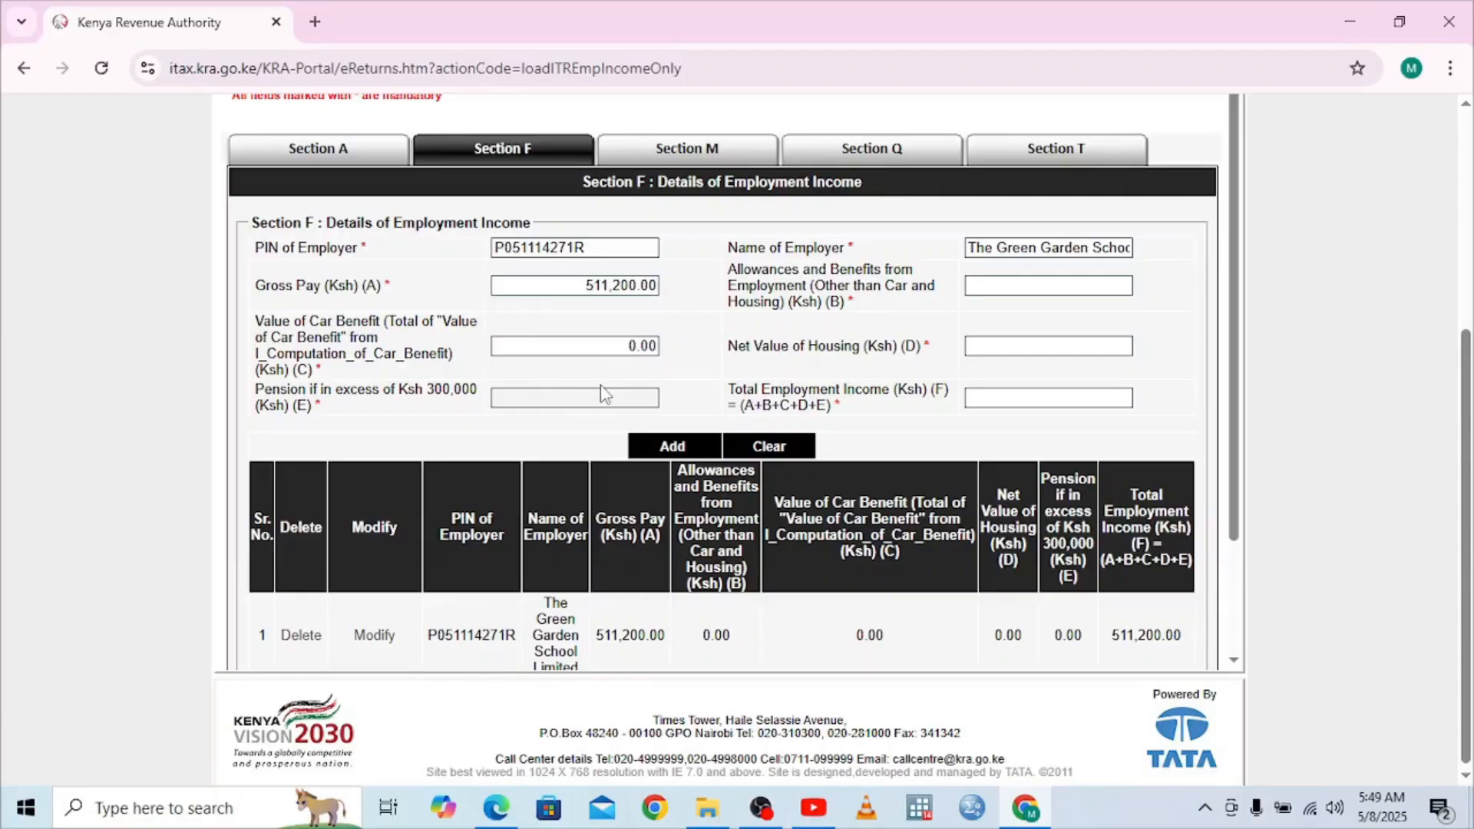
left_click(1080, 286)
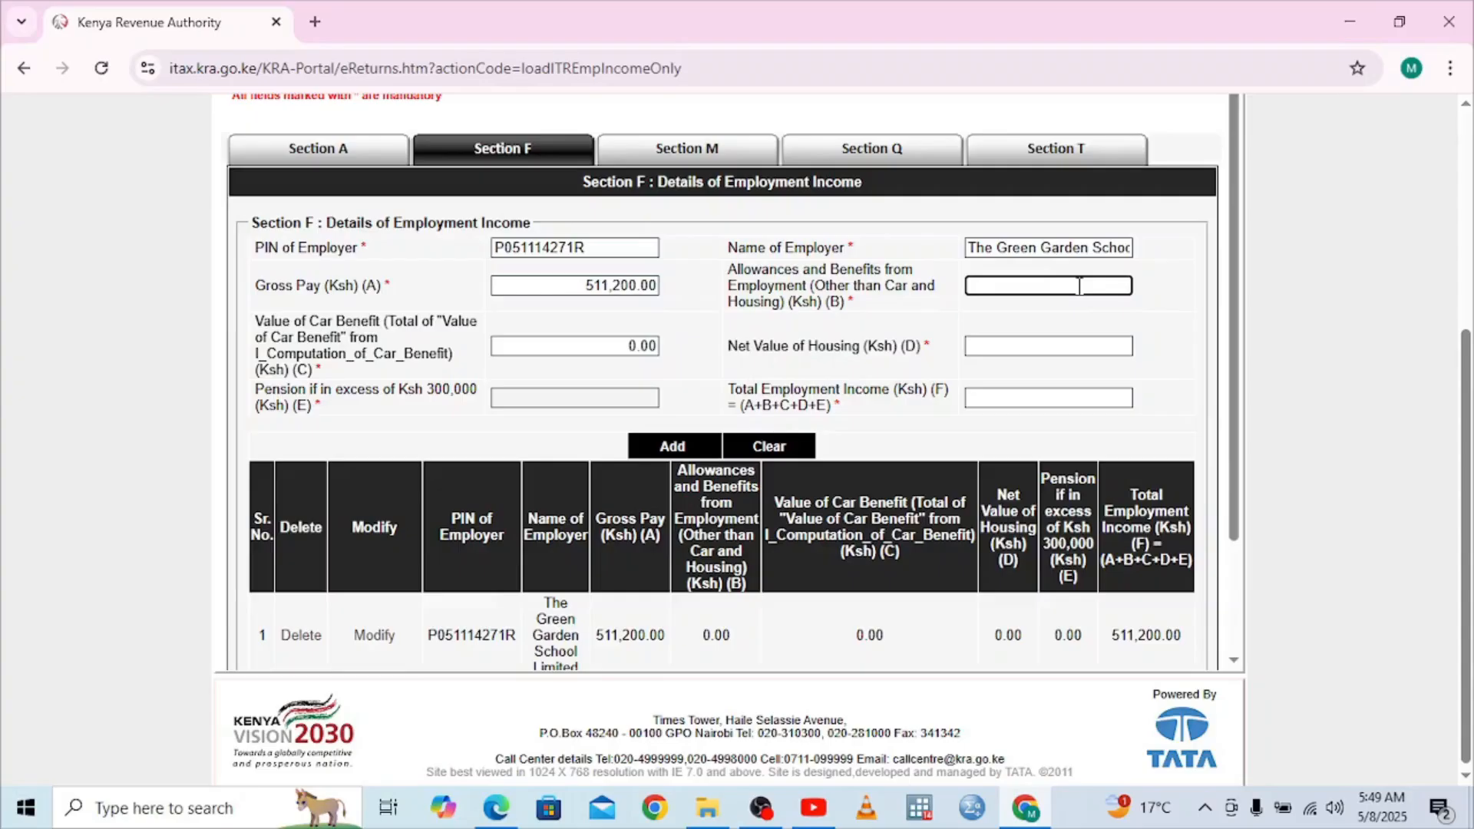
left_click(1067, 339)
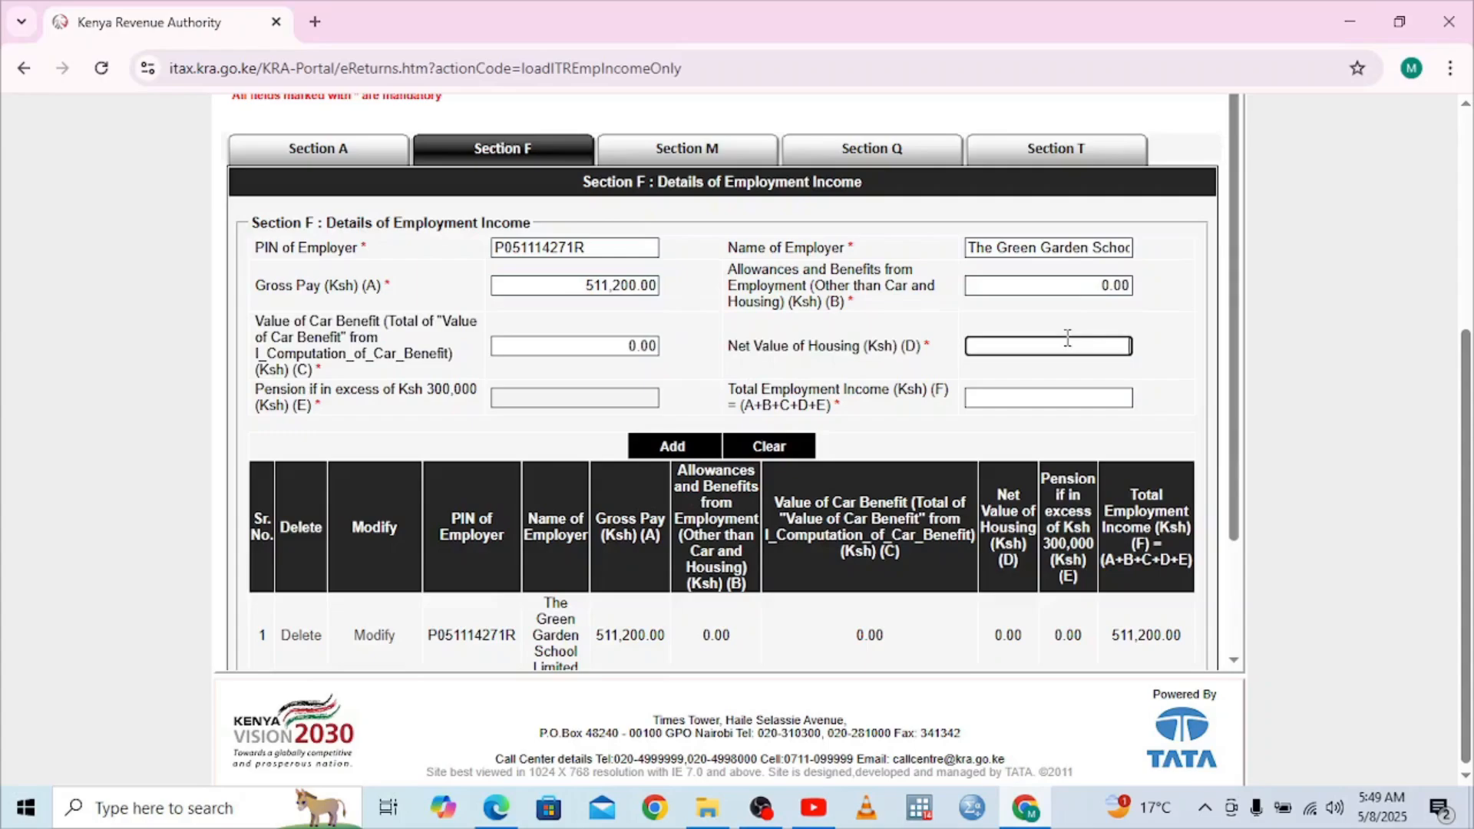
type("0")
left_click(1061, 392)
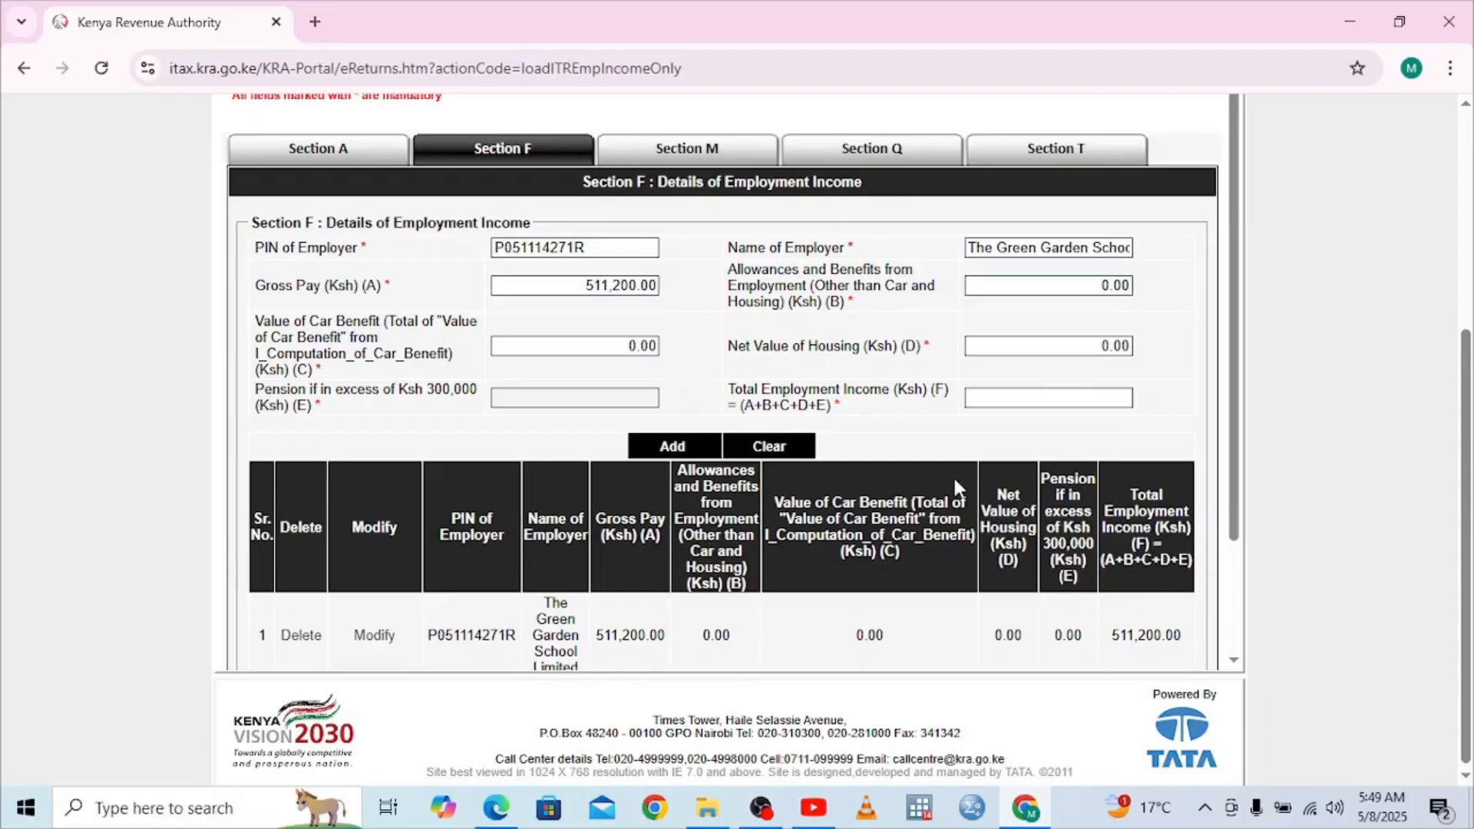
left_click(493, 814)
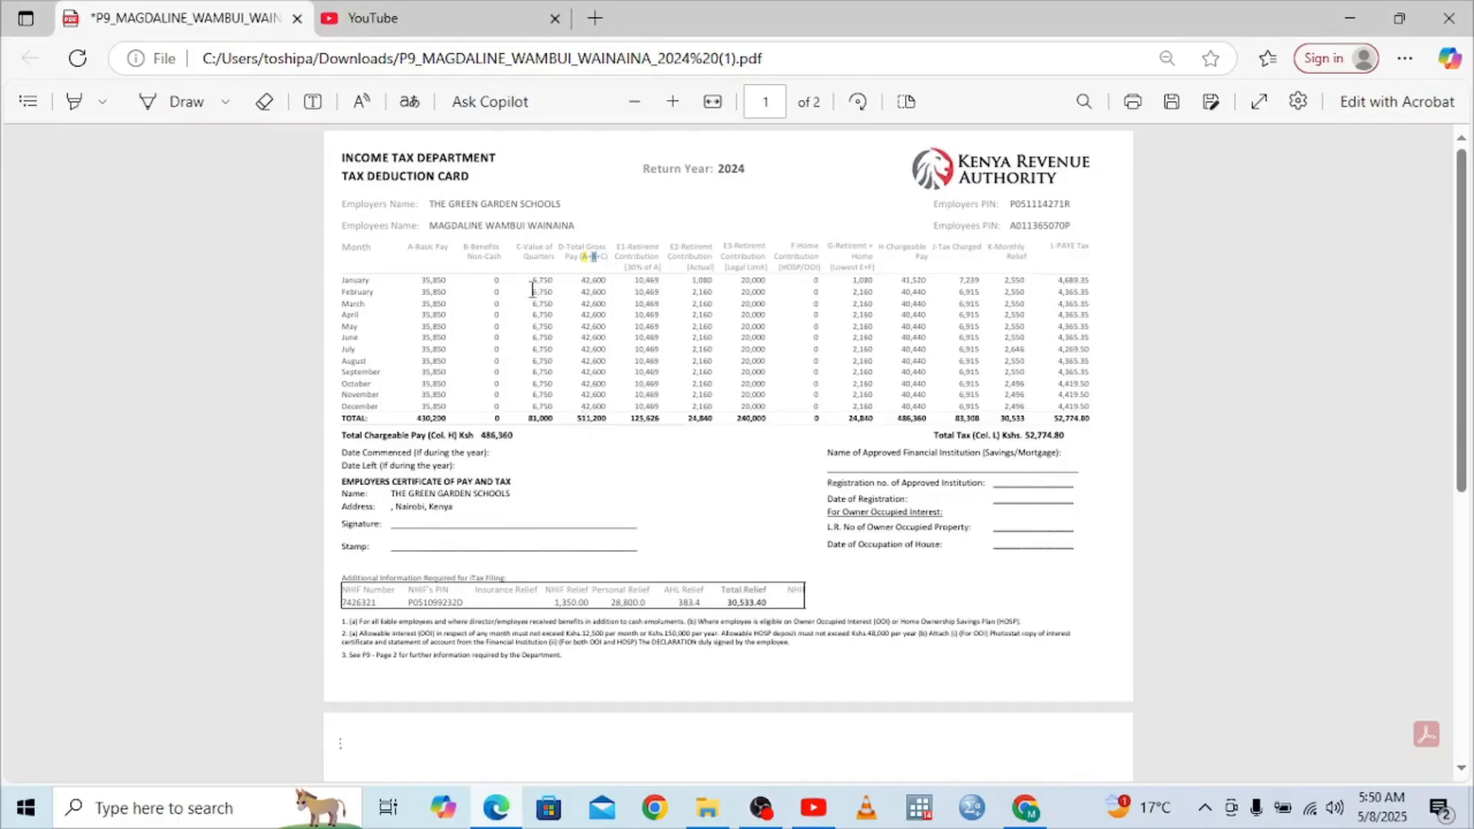
Confirm total employment income of 511,200 and advance to the Section M PAYE details
left_click(1028, 808)
left_click(1042, 400)
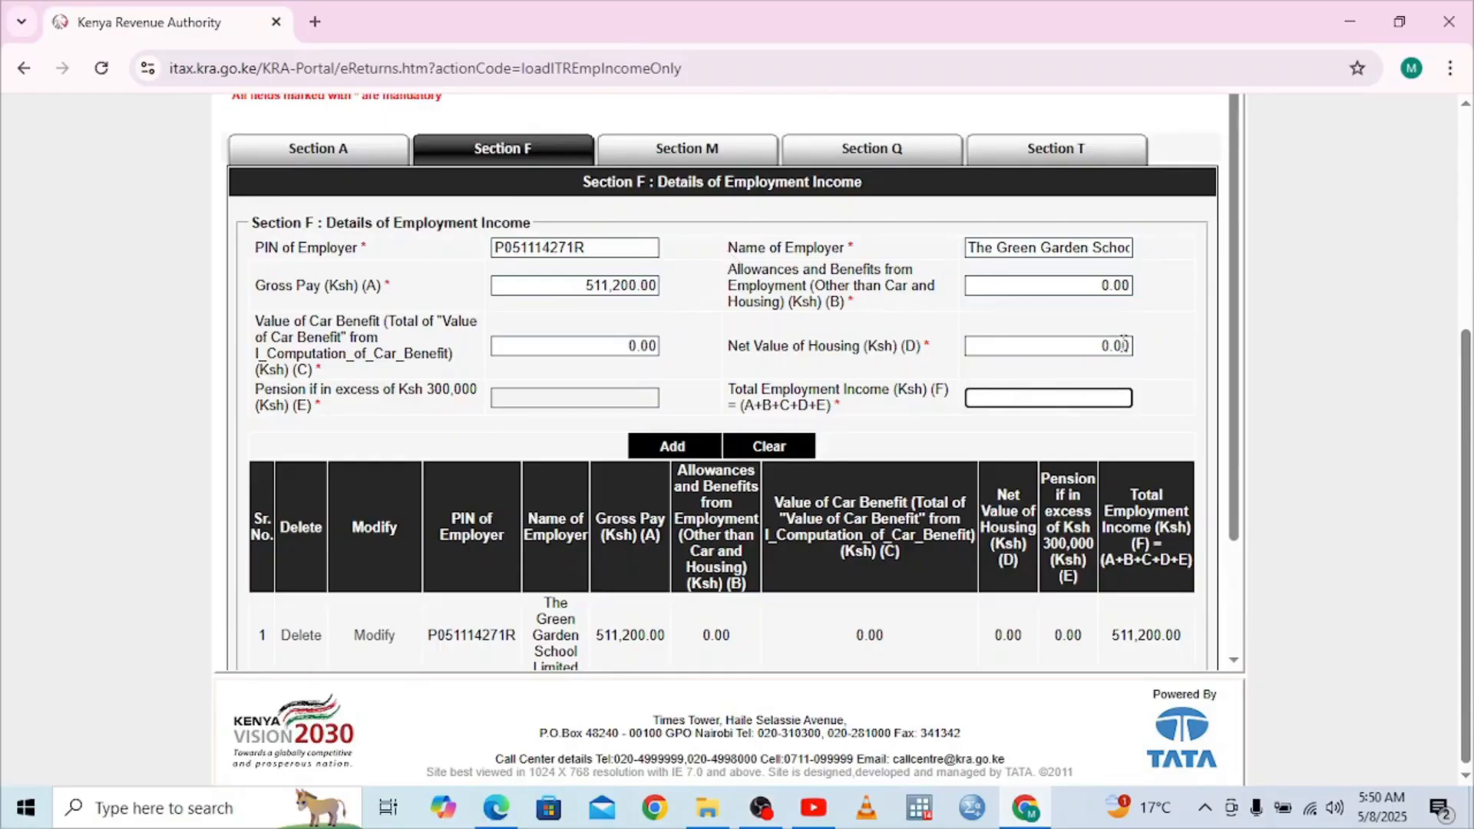
left_click(1083, 422)
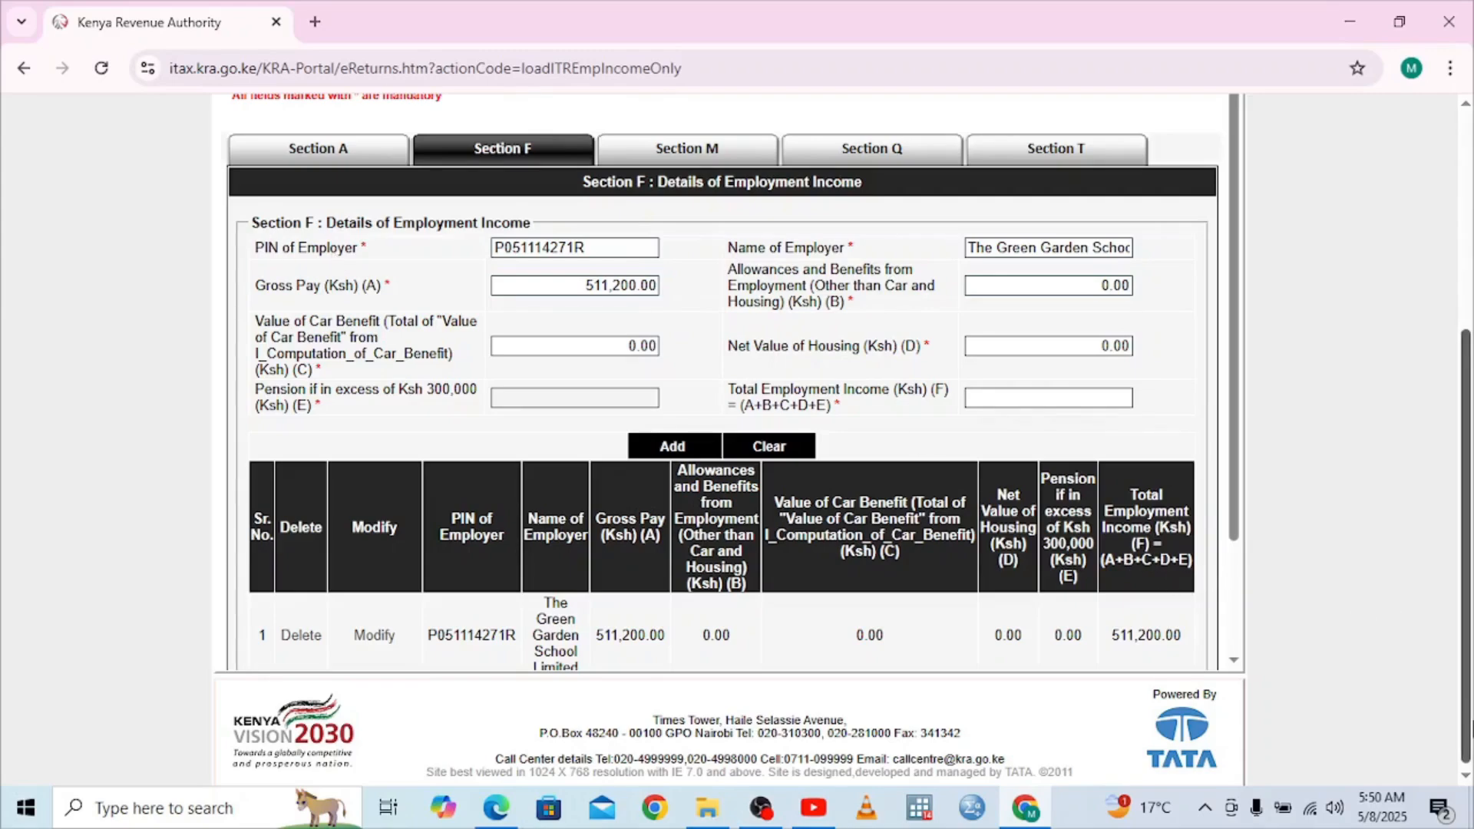
left_click(1467, 778)
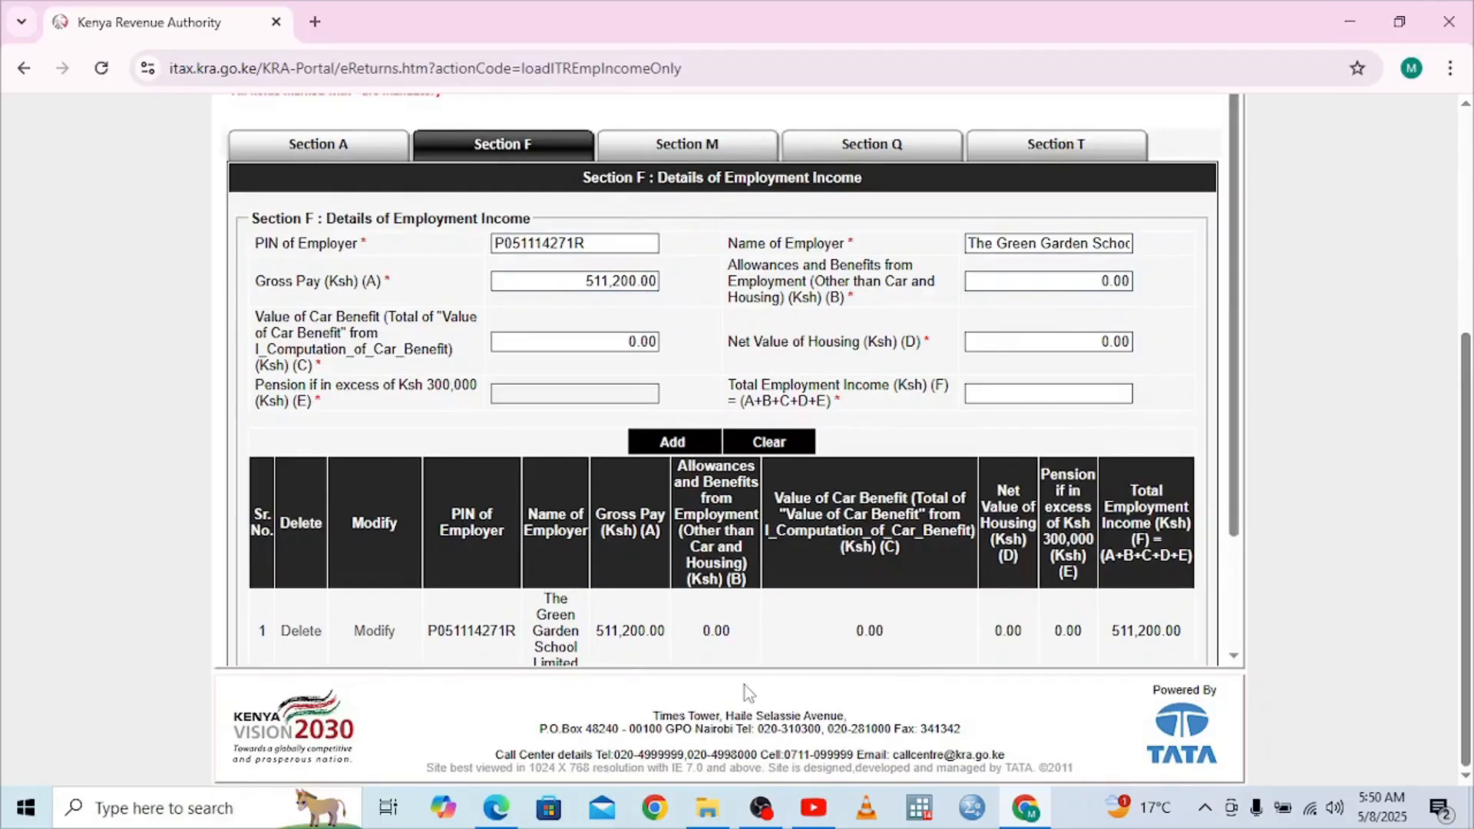
left_click(1233, 656)
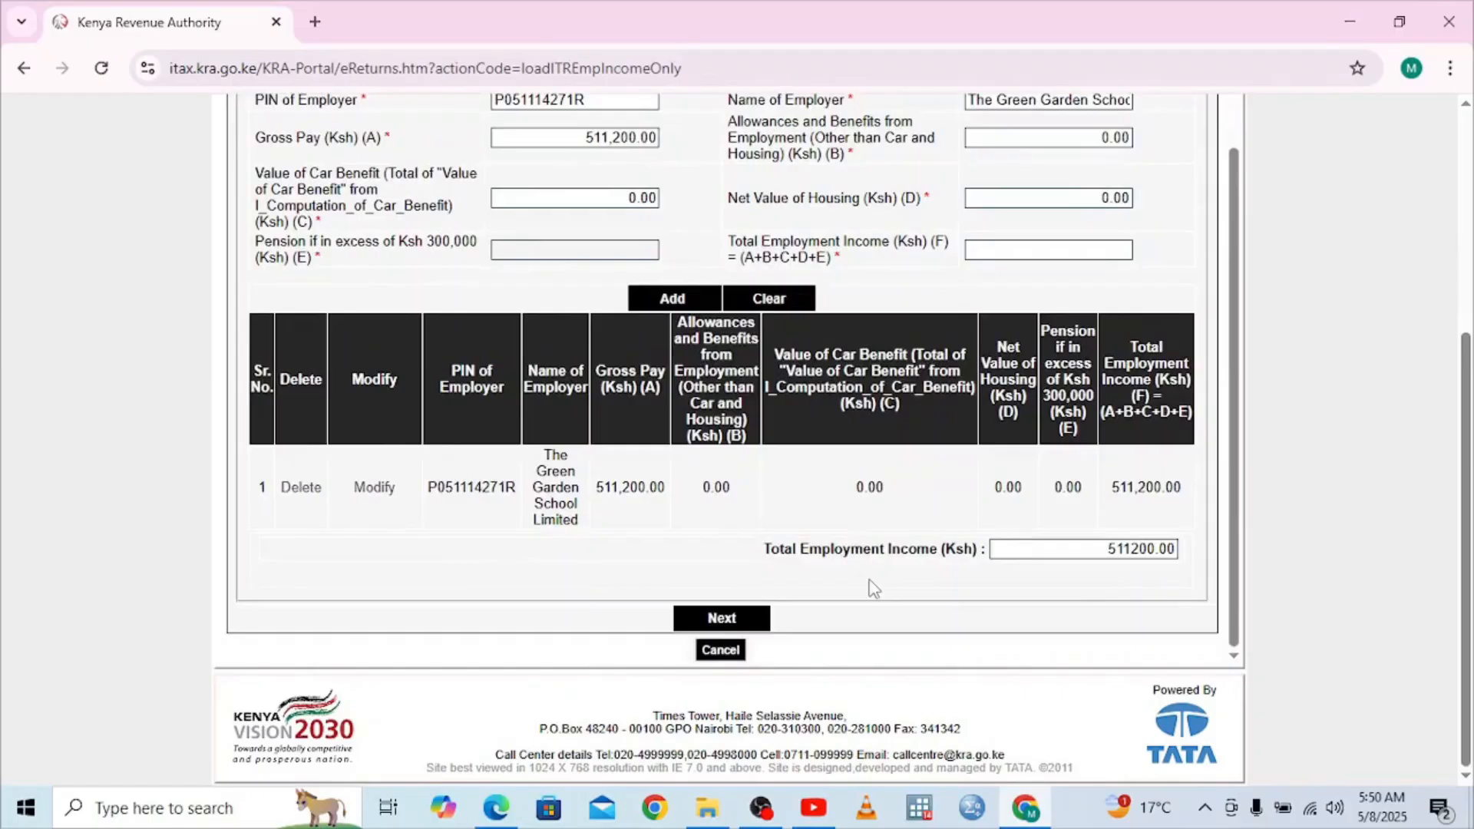
left_click(752, 618)
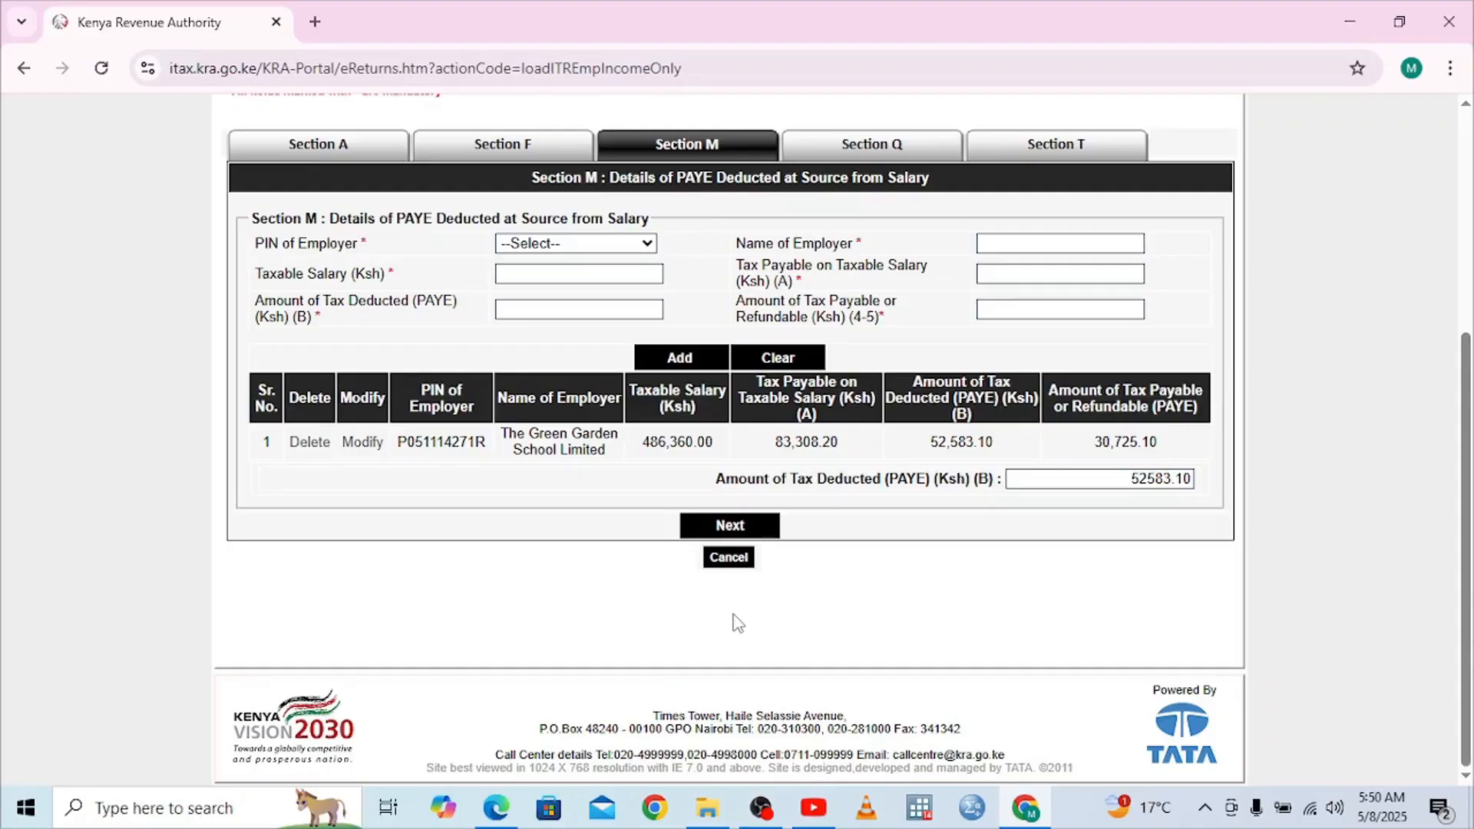
Choose the employer's PIN for the new Section M PAYE entry so the employer name fills in
left_click(641, 249)
left_click(648, 244)
left_click(651, 246)
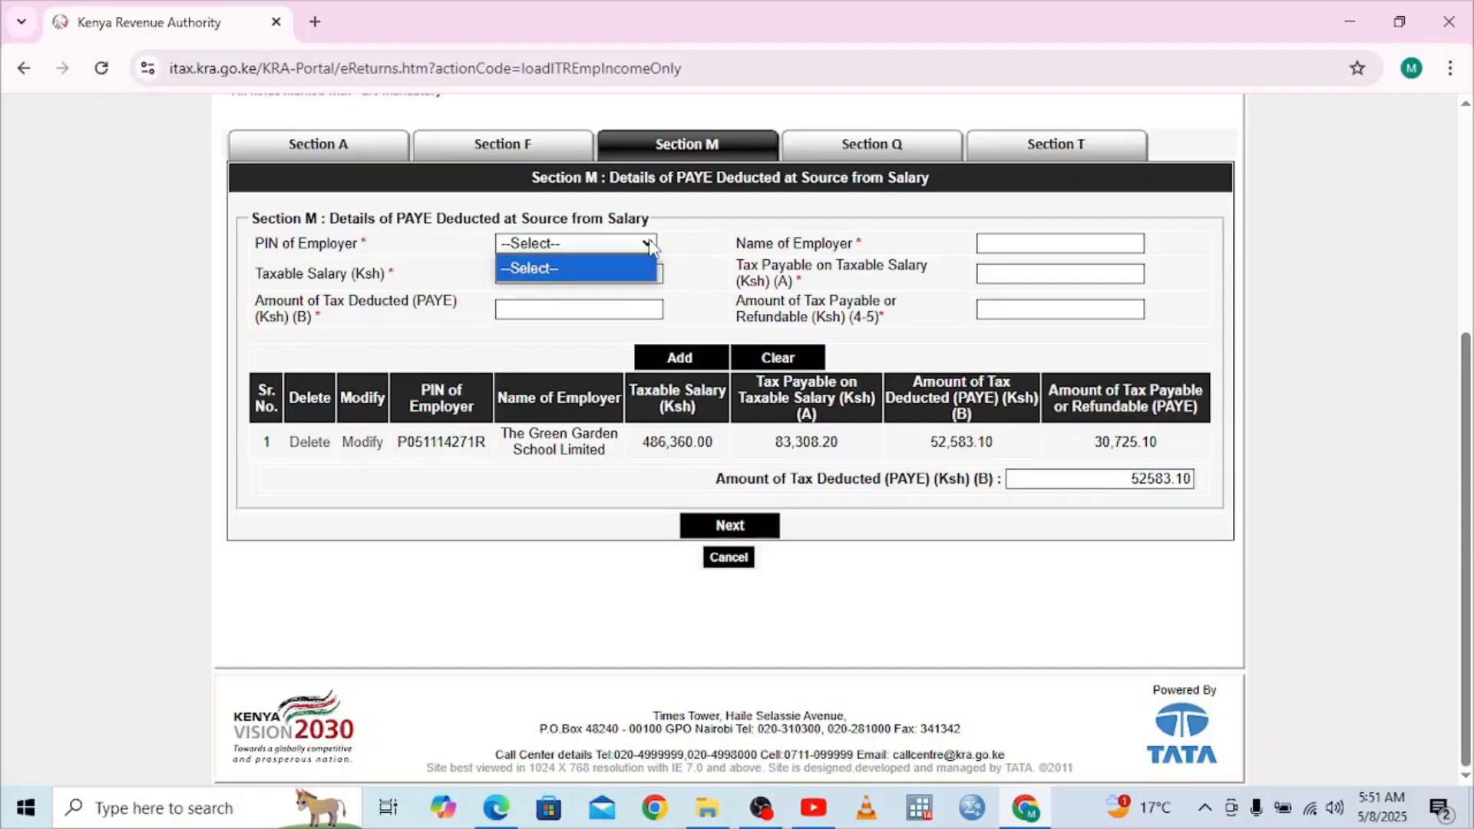
left_click(556, 248)
left_click(556, 248)
left_click(559, 267)
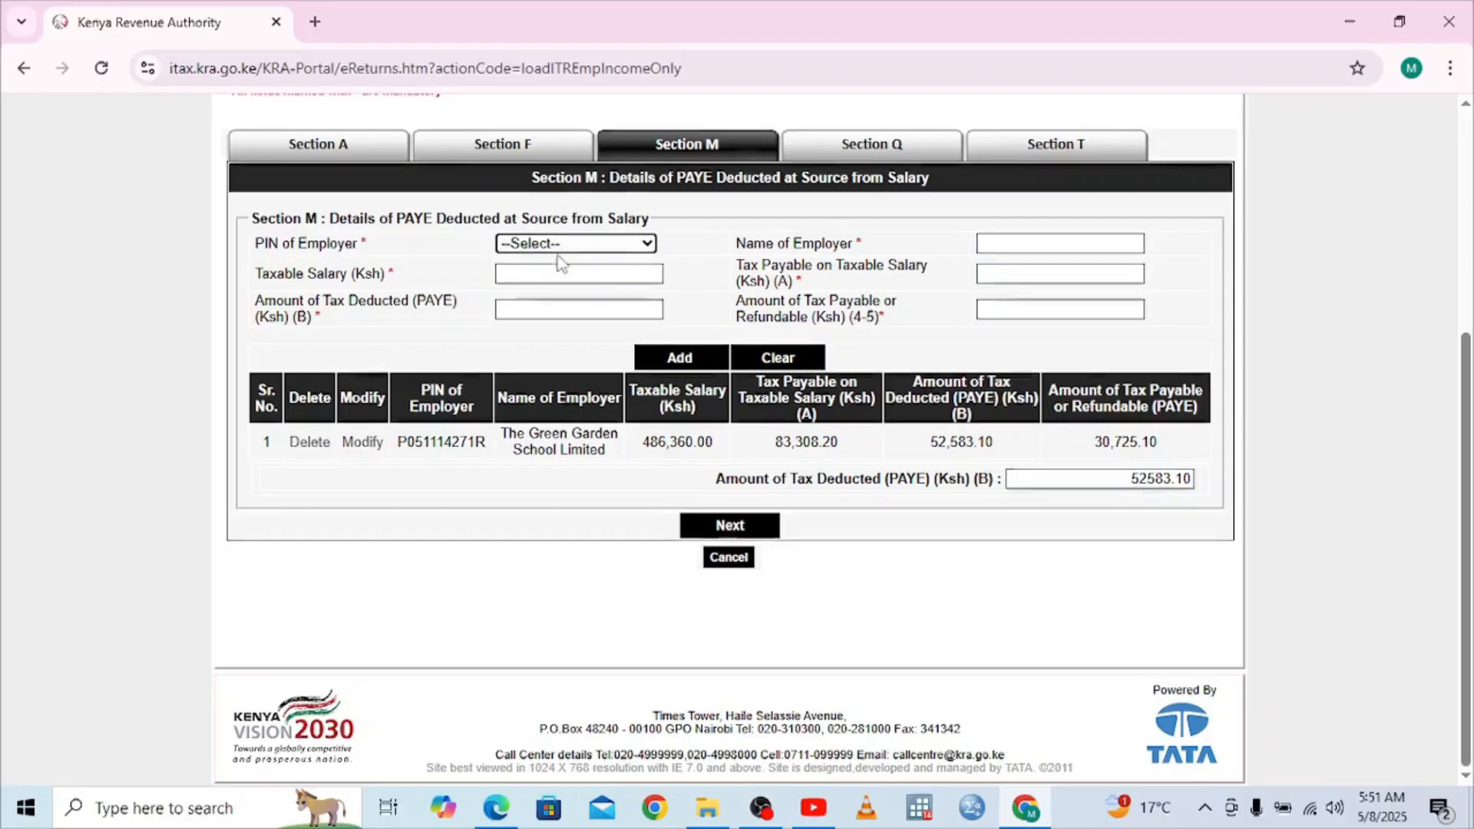
left_click(557, 152)
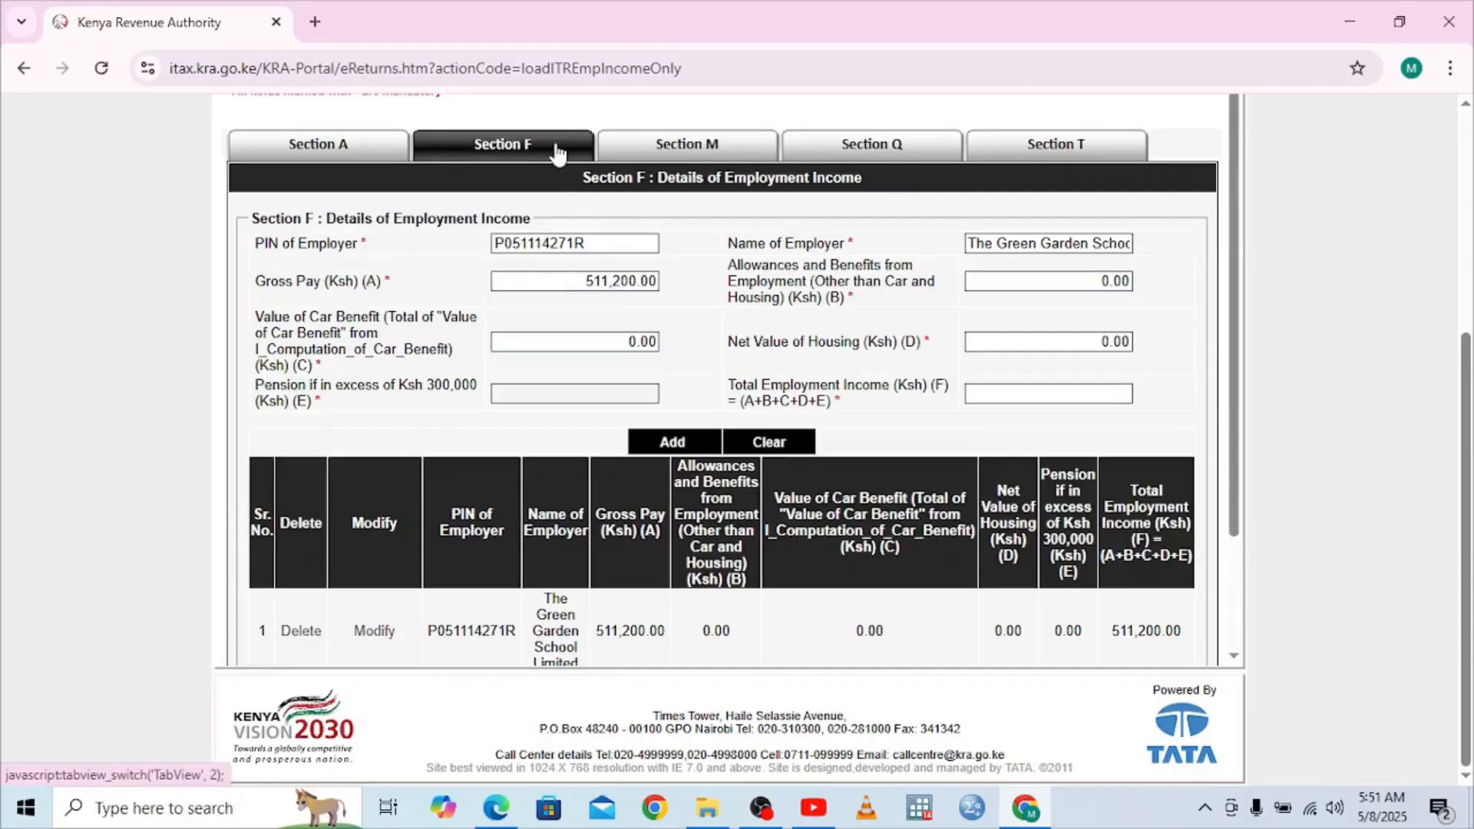
left_click(669, 152)
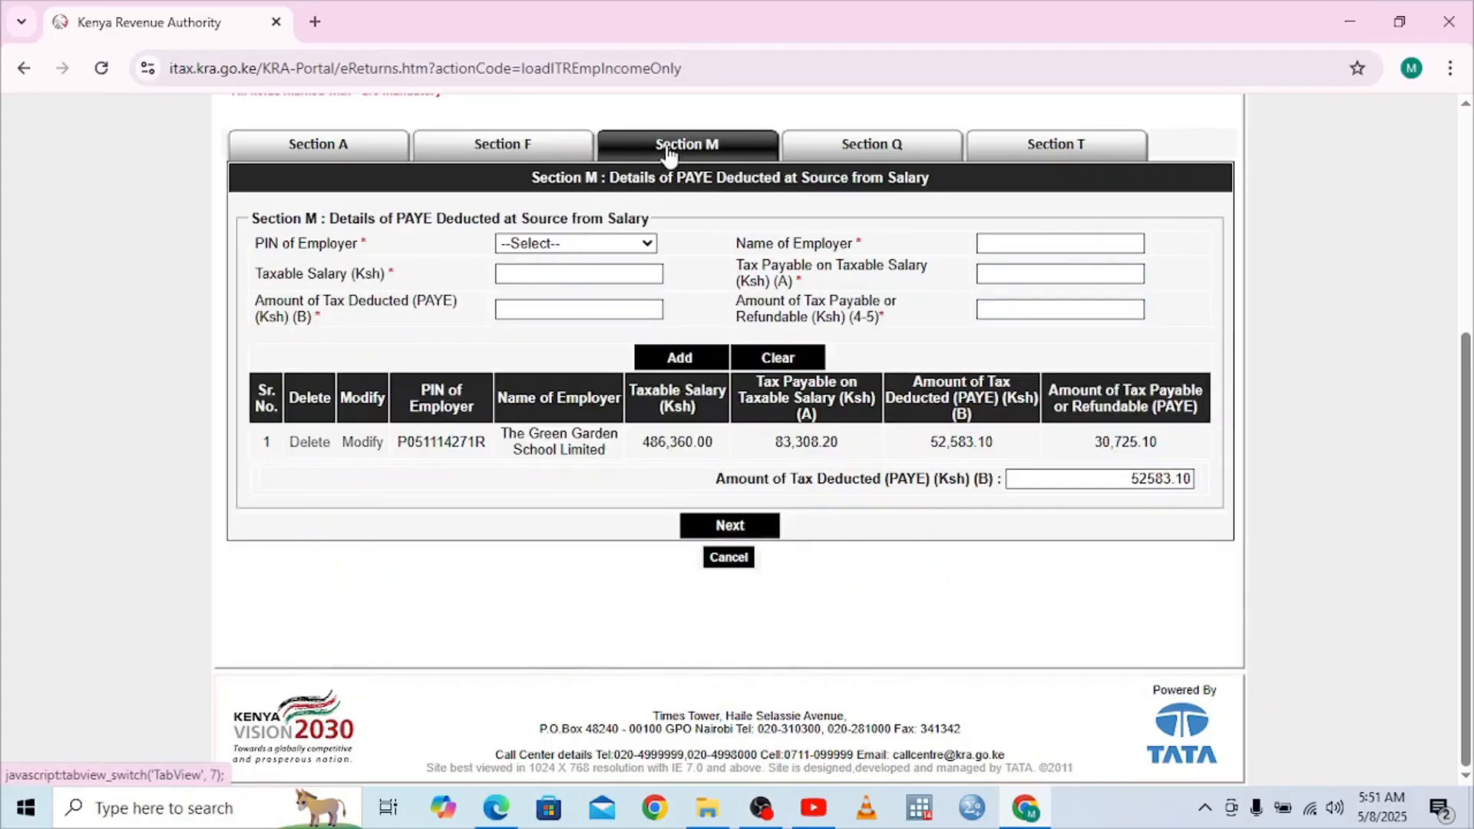
left_click(650, 243)
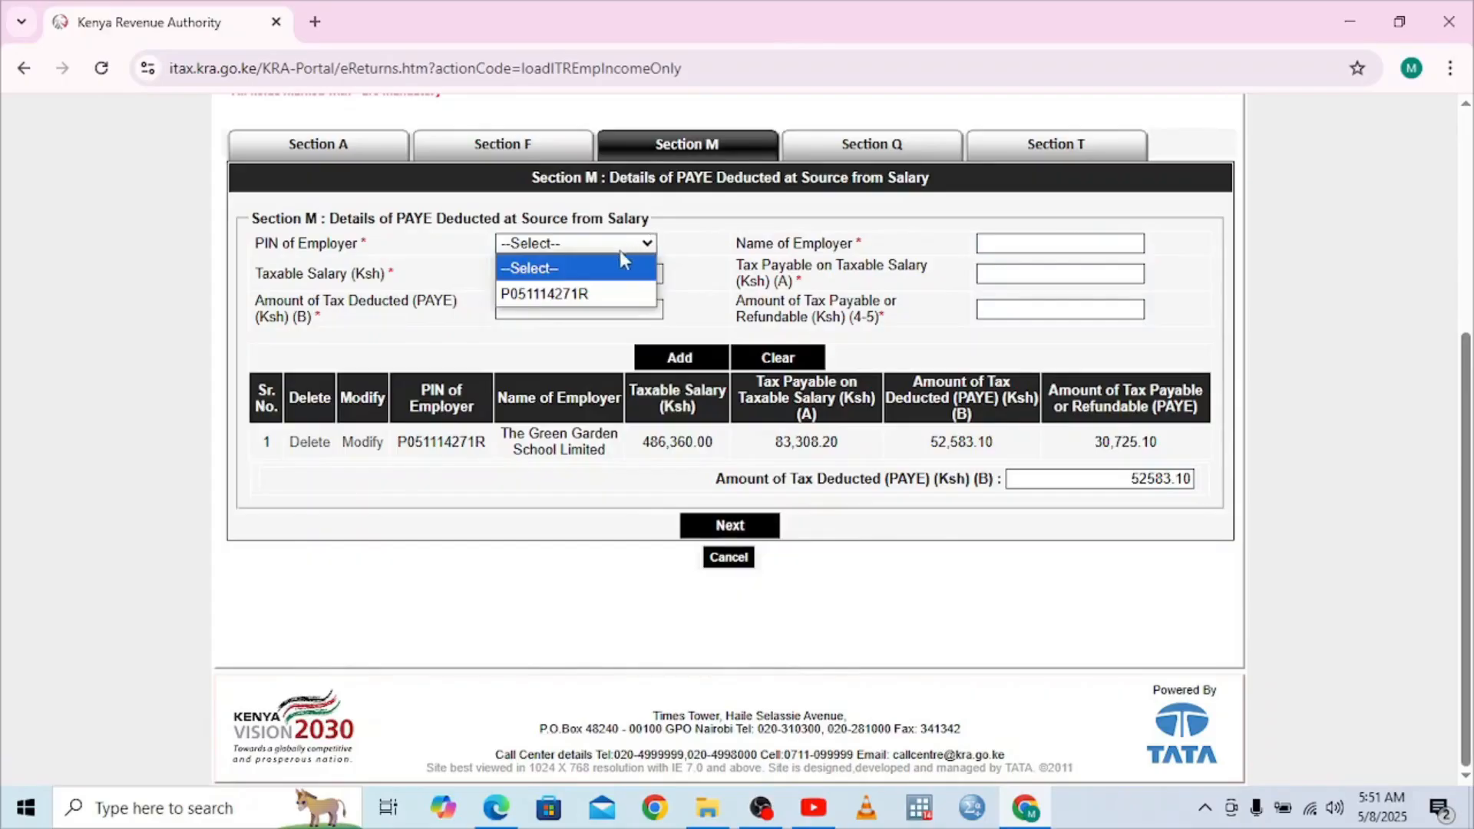
left_click(578, 300)
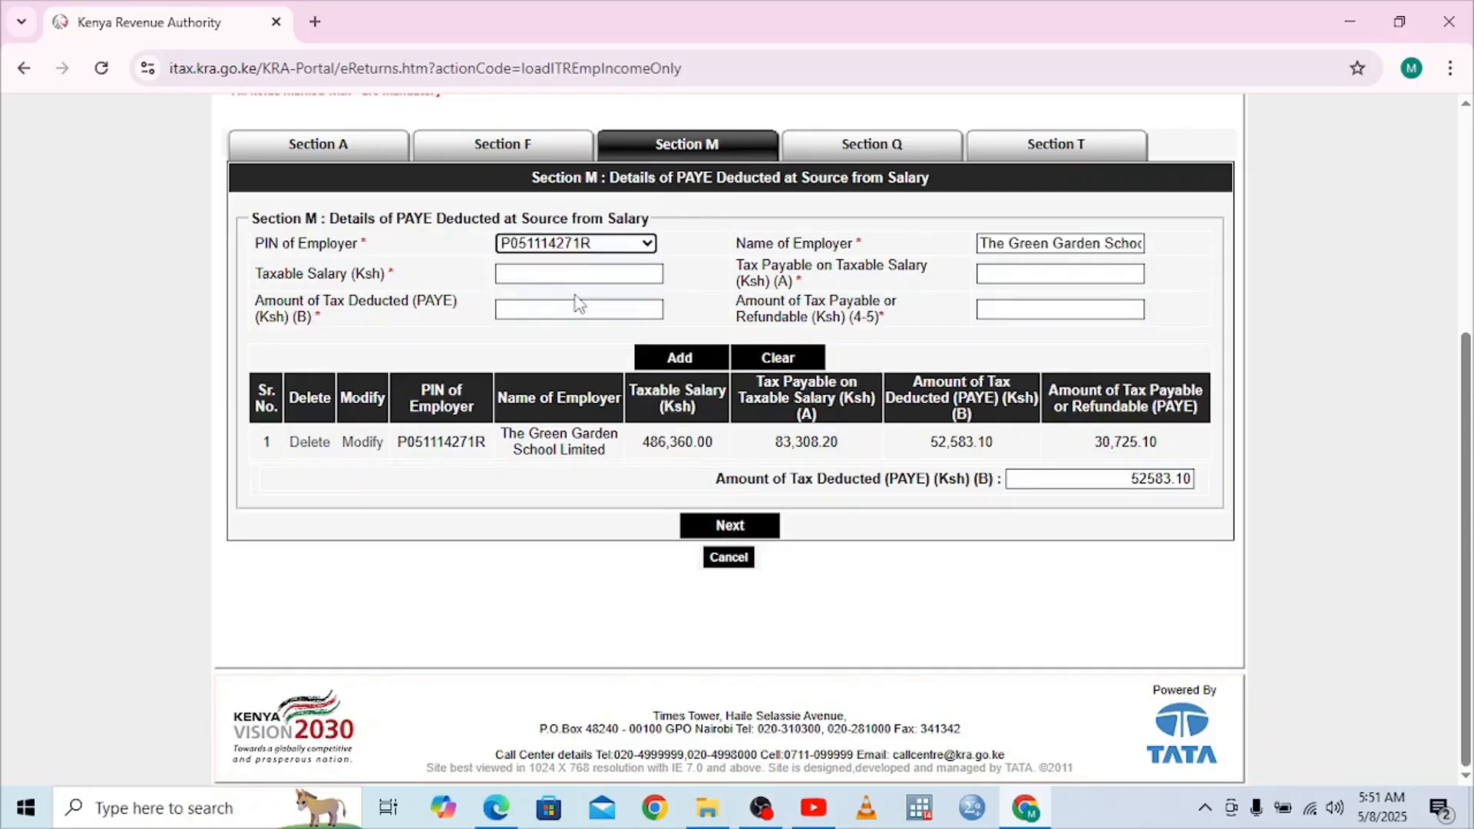
left_click(508, 273)
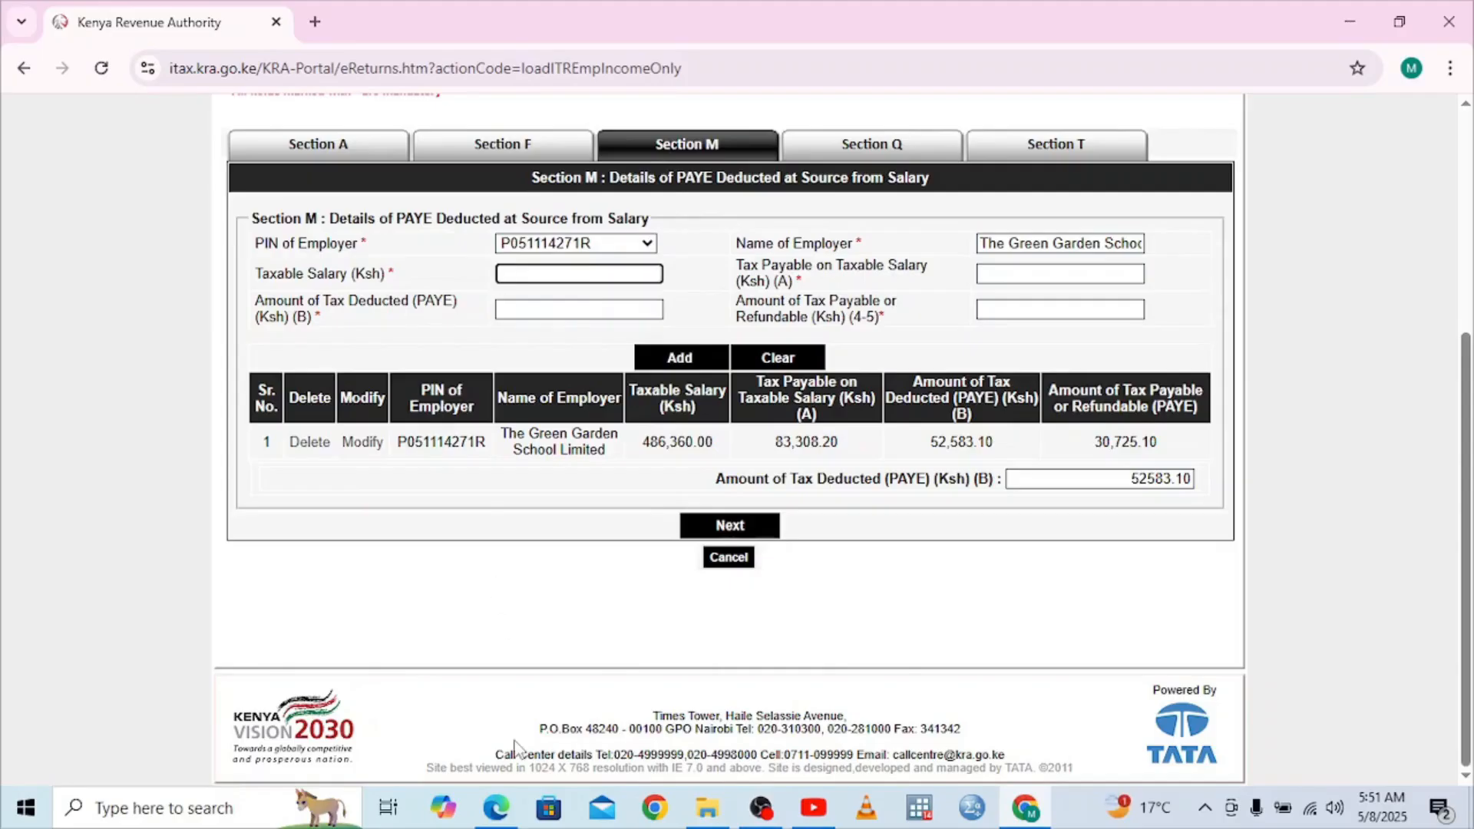
left_click(503, 814)
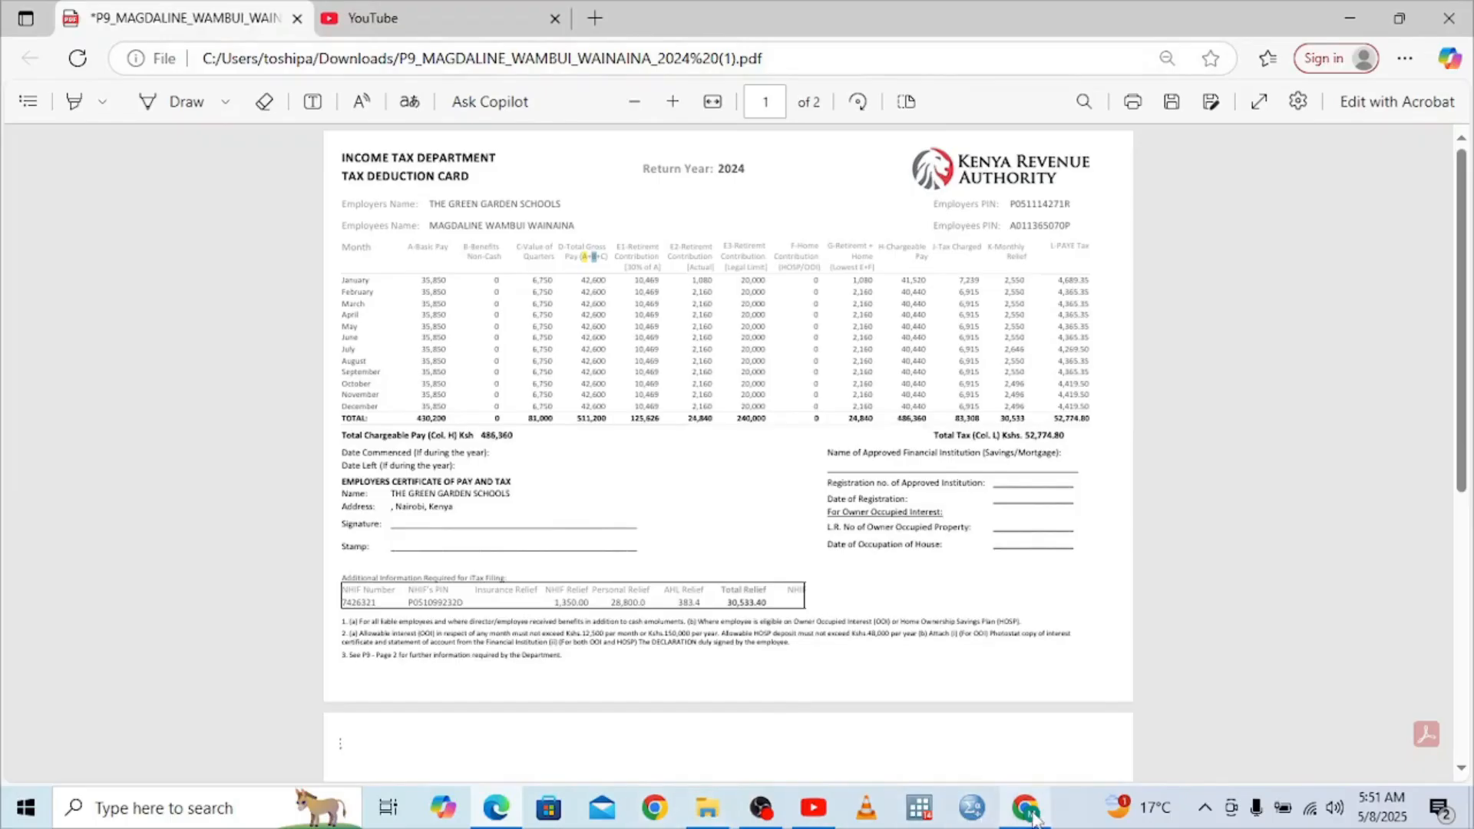
Enter a taxable salary of 486360 in the Section M PAYE entry
mouse_move(1027, 813)
left_click(945, 665)
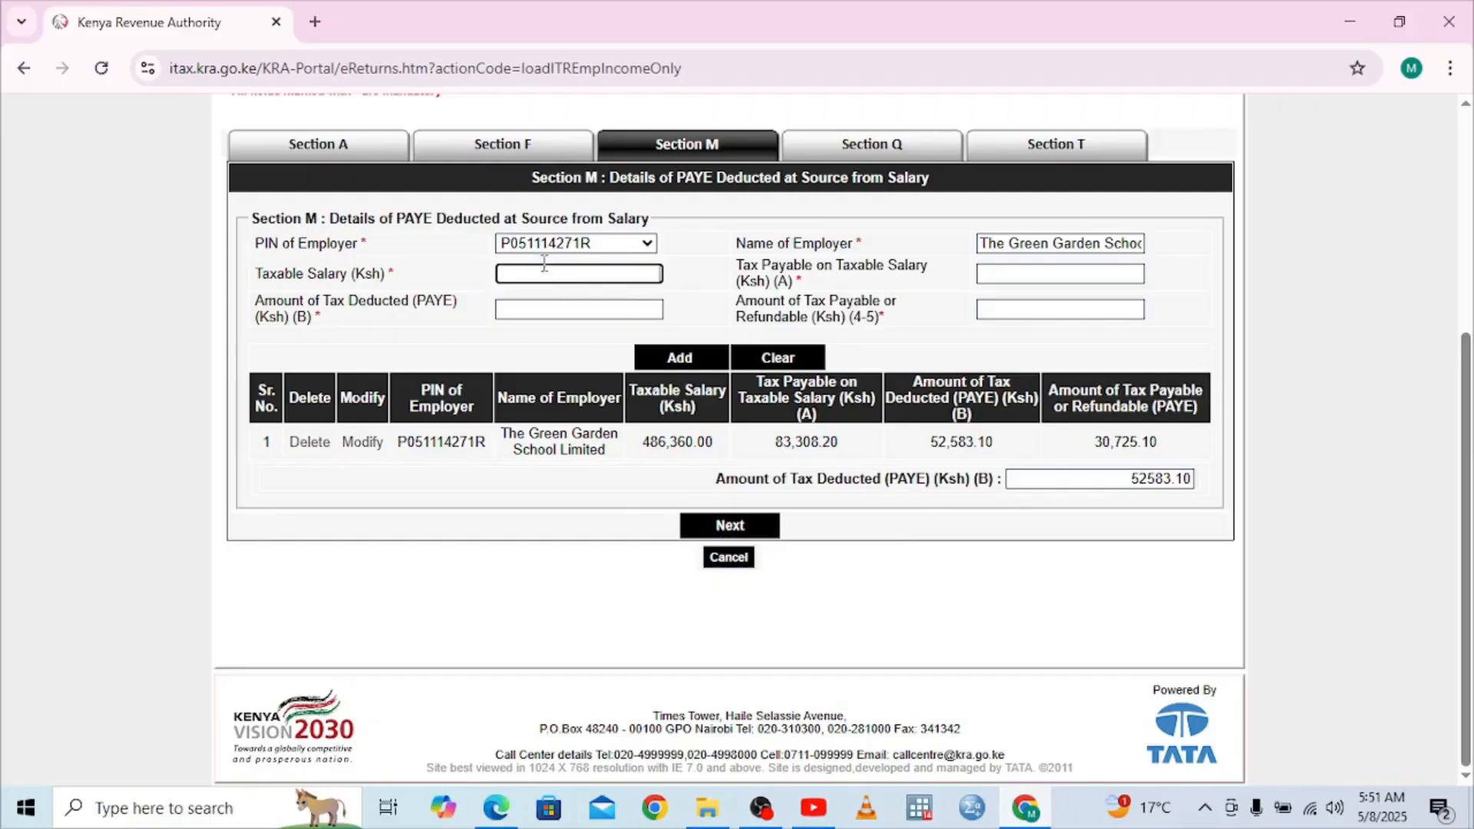
type("486360")
left_click(508, 311)
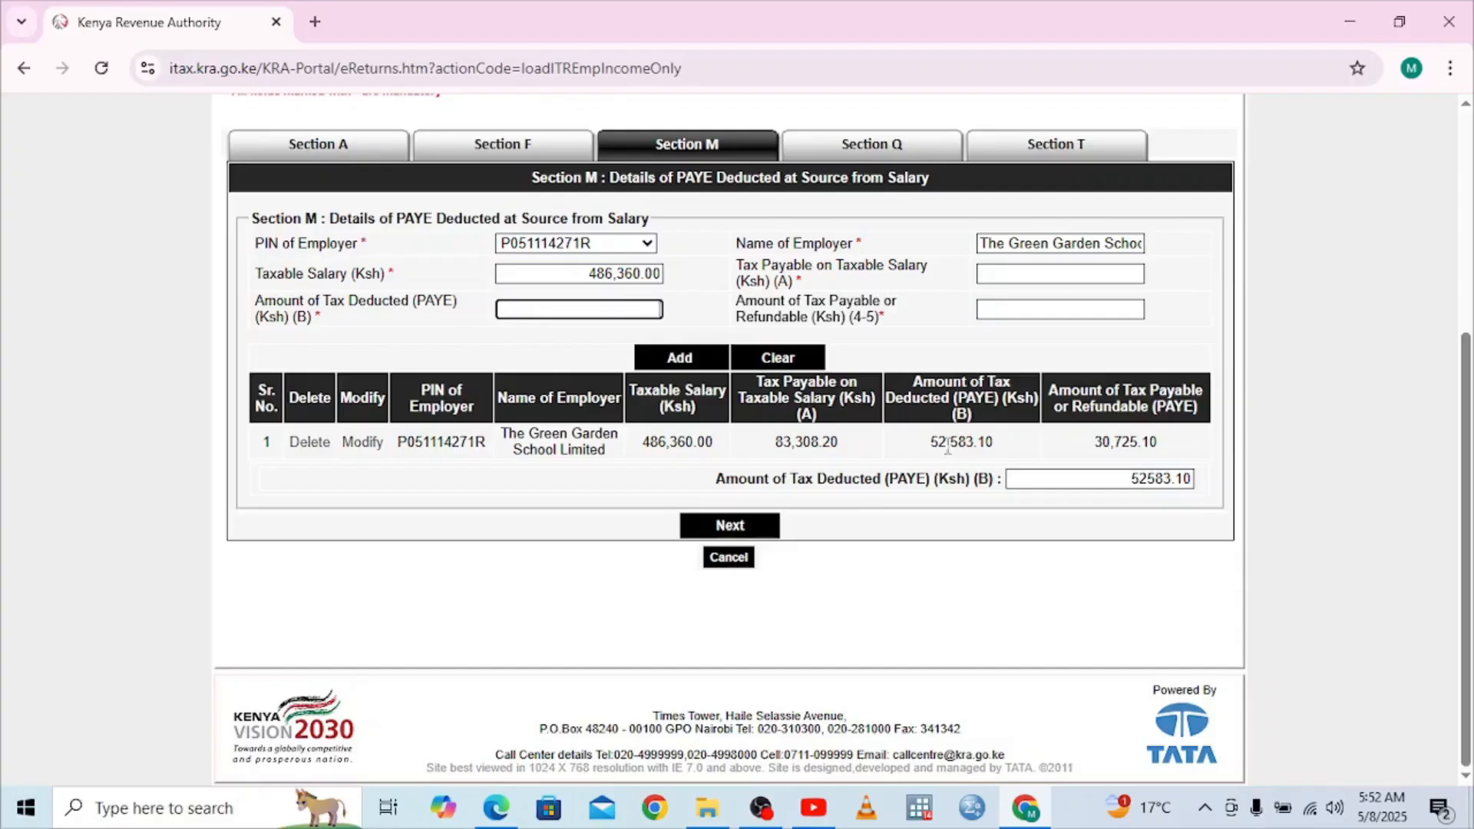
mouse_move(496, 808)
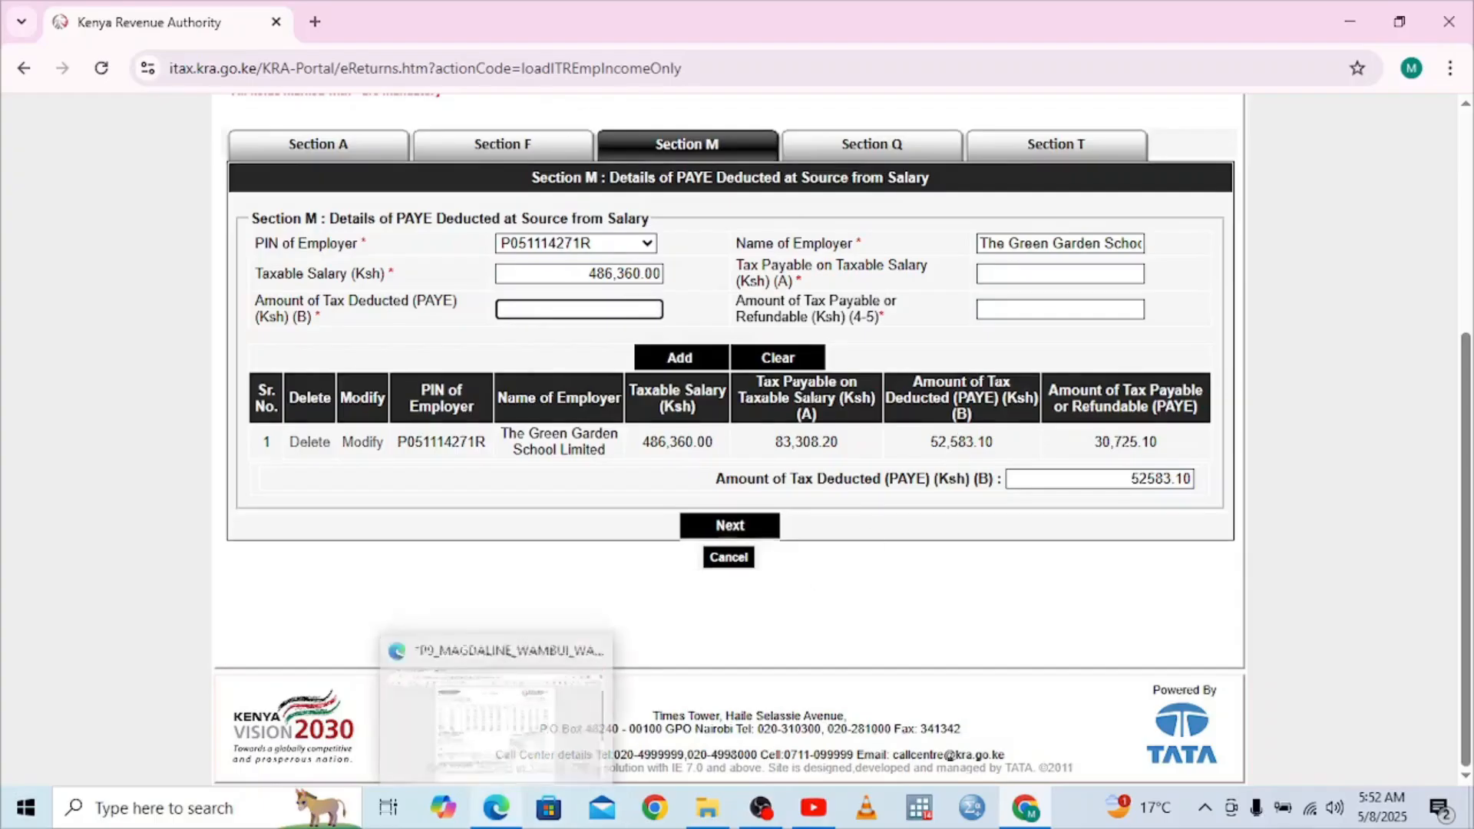
left_click(486, 708)
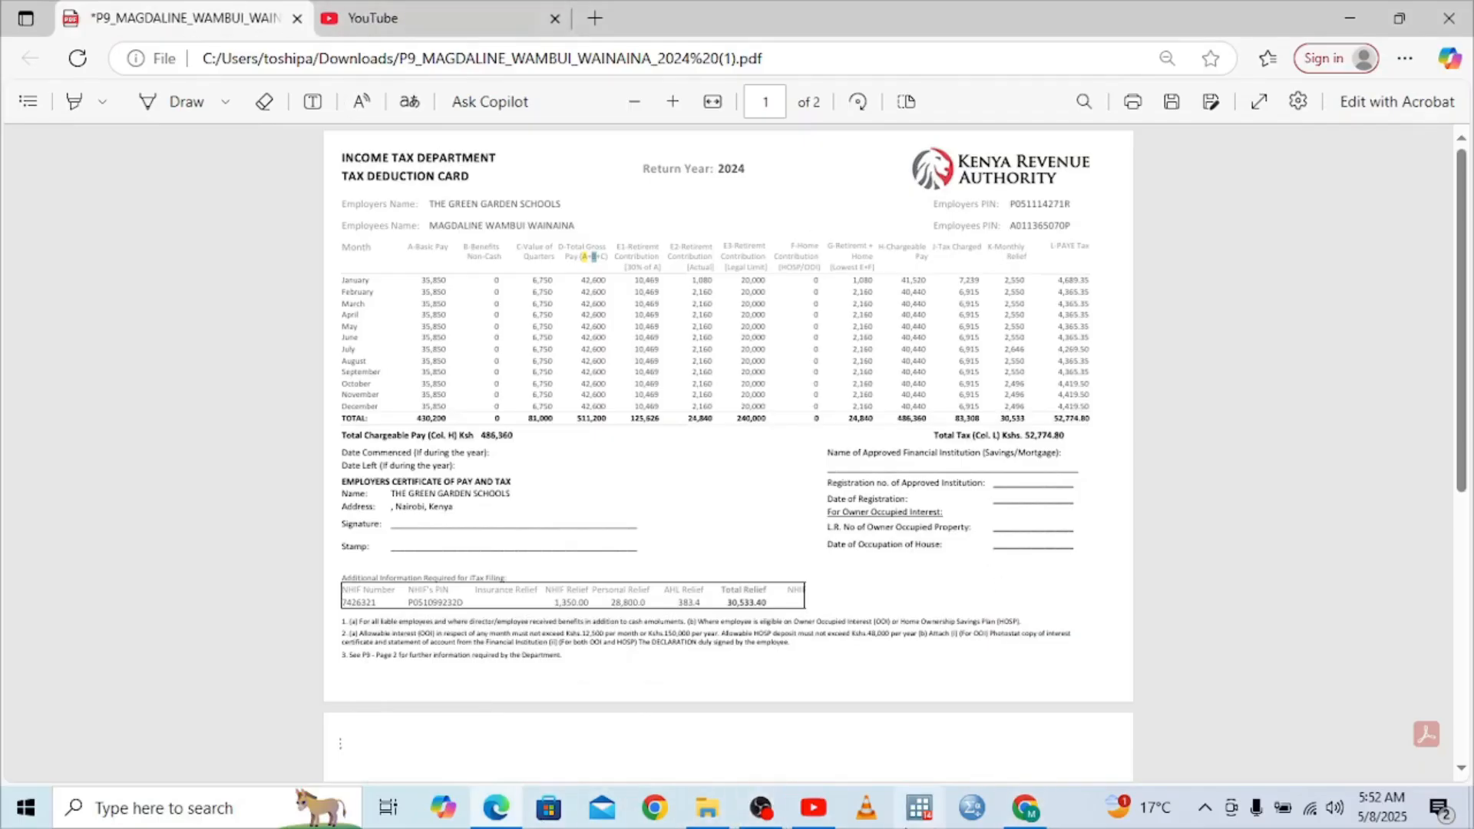
Enter 52,775 as the amount of tax deducted, checking it against the P9 card
left_click(1028, 817)
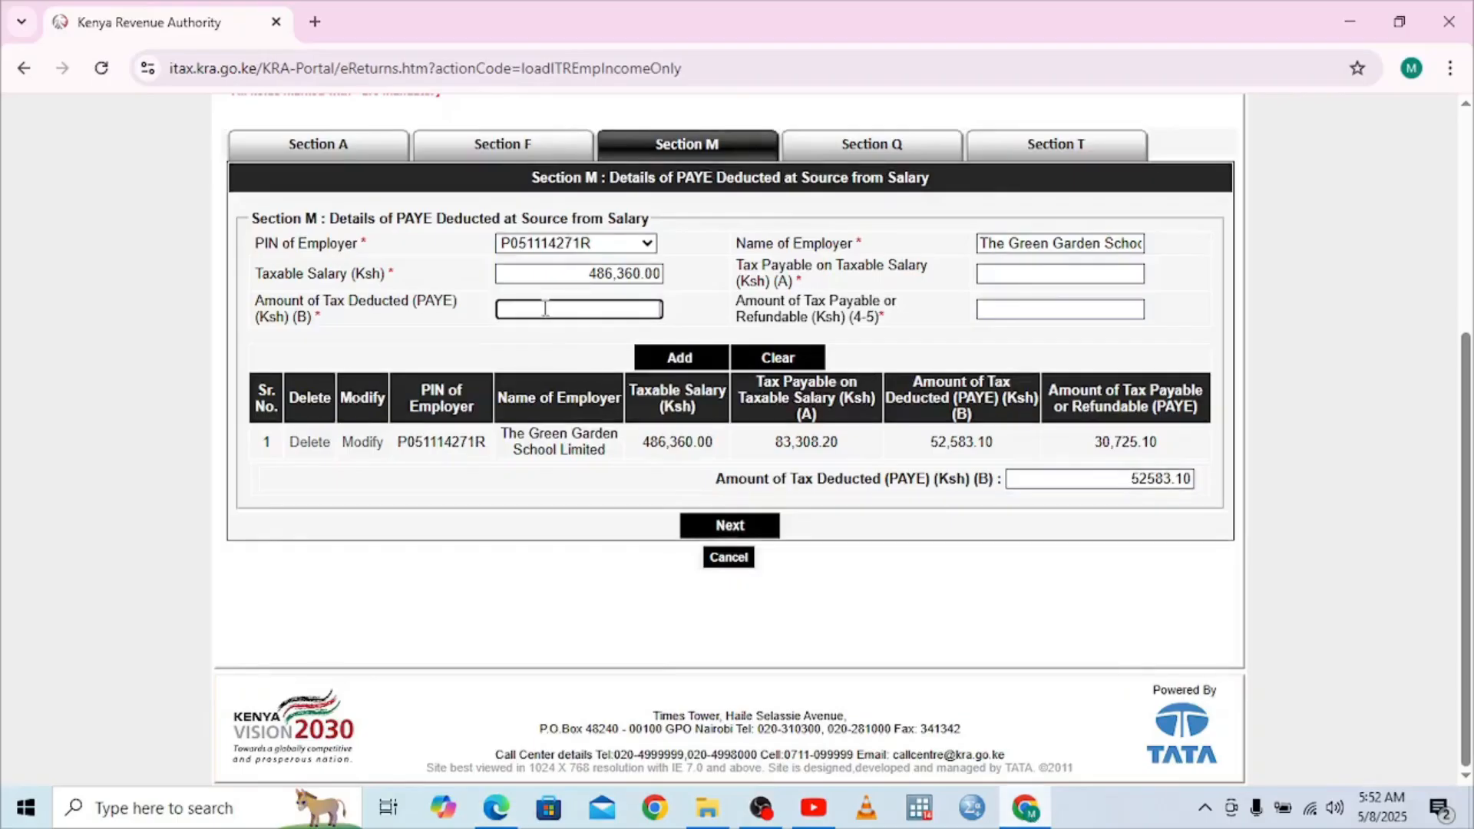
type("5277")
type("5")
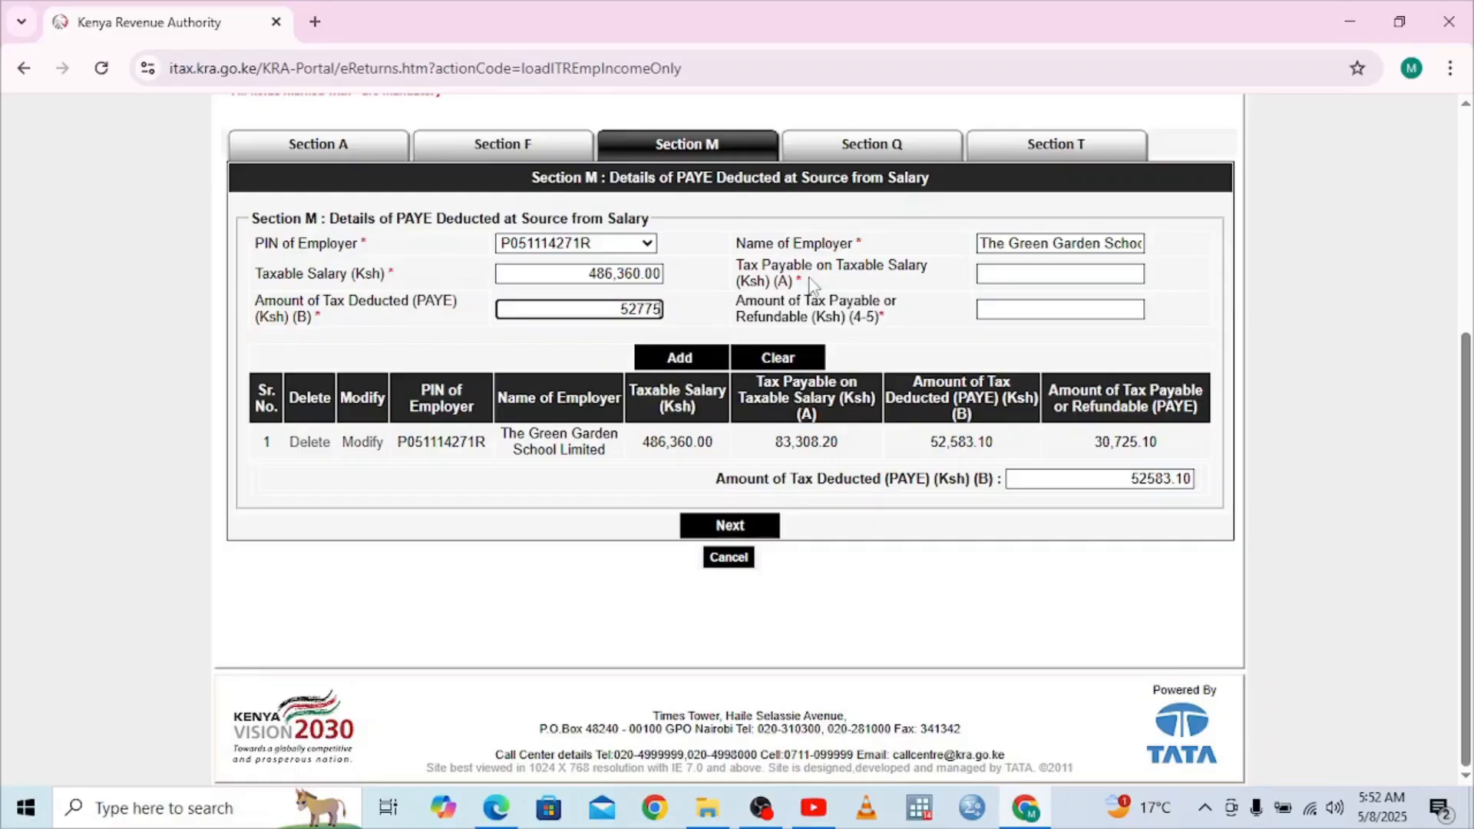
left_click(512, 821)
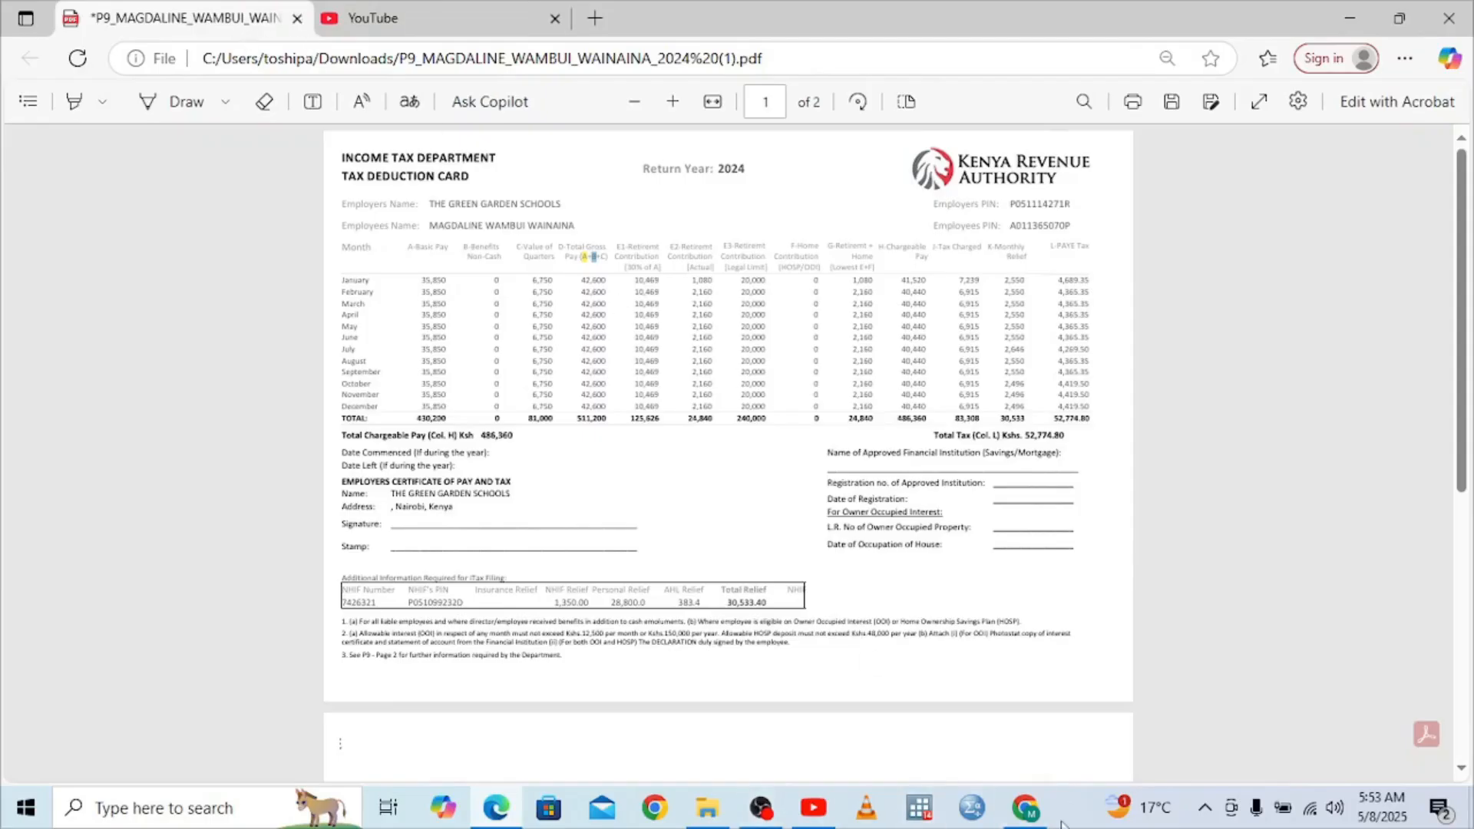
mouse_move(1028, 810)
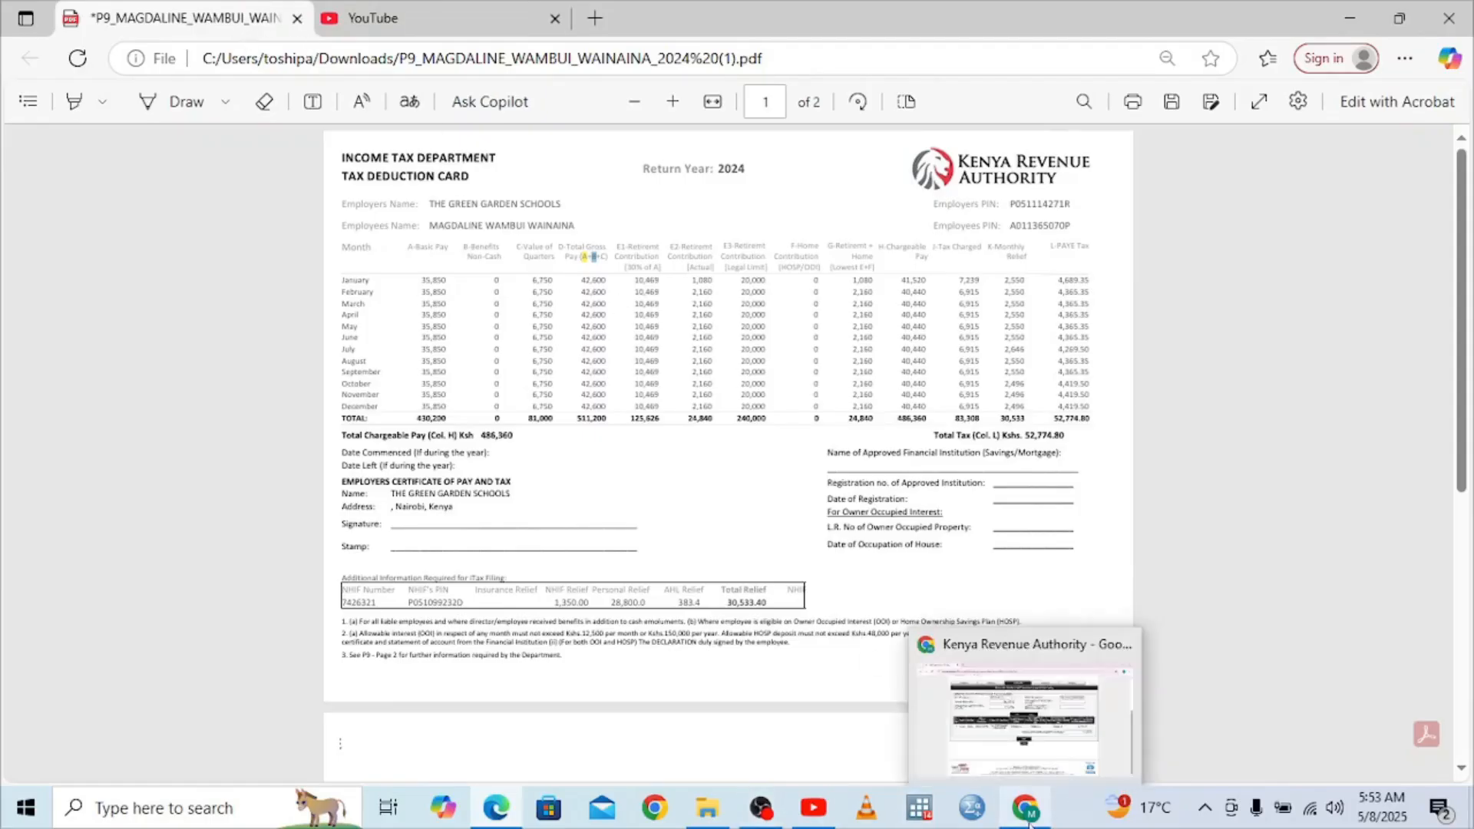
left_click(1029, 768)
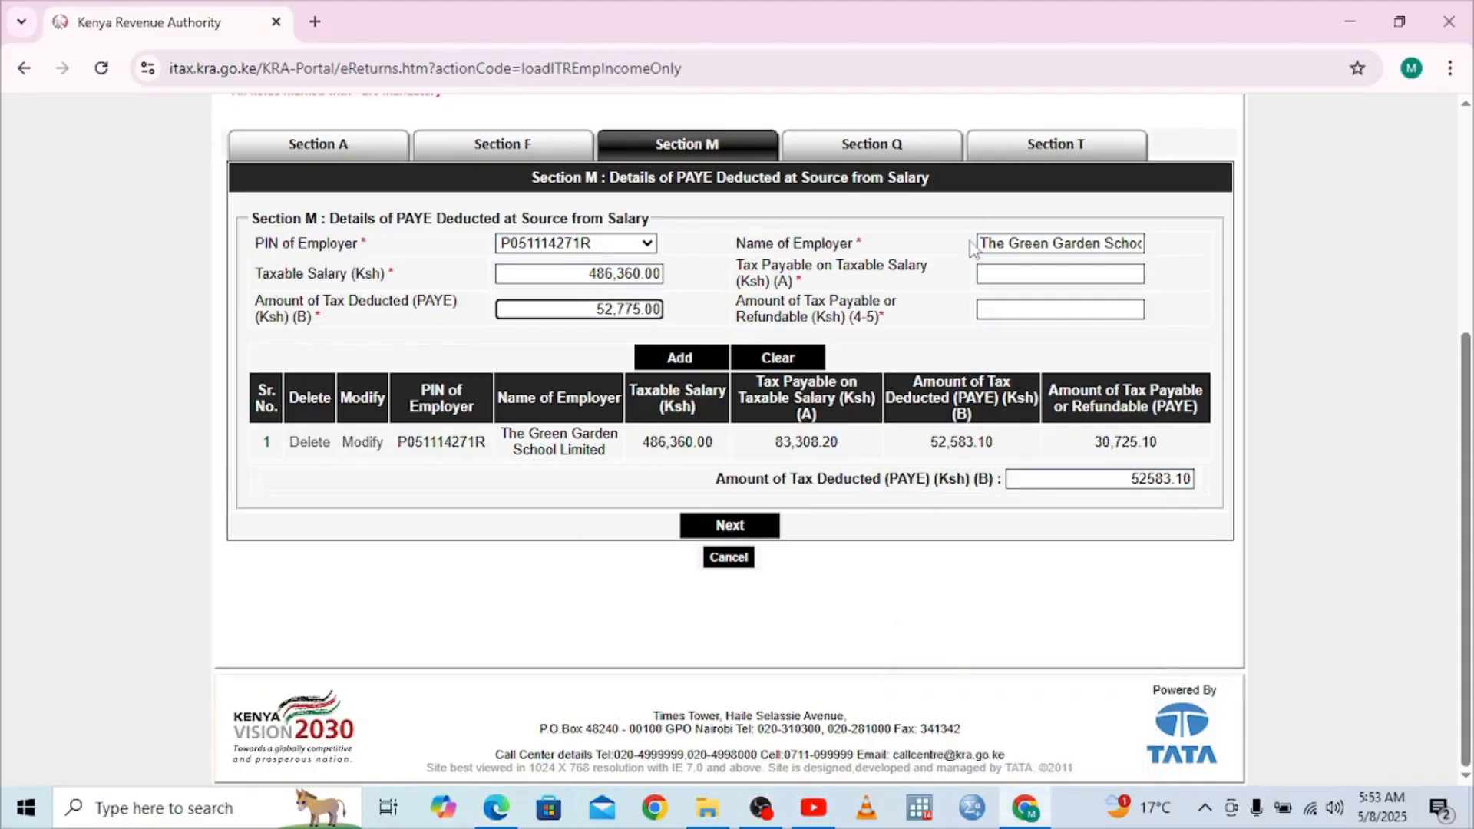
Enter tax payable of 83308 so the payable balance recalculates to 30,533
left_click(994, 273)
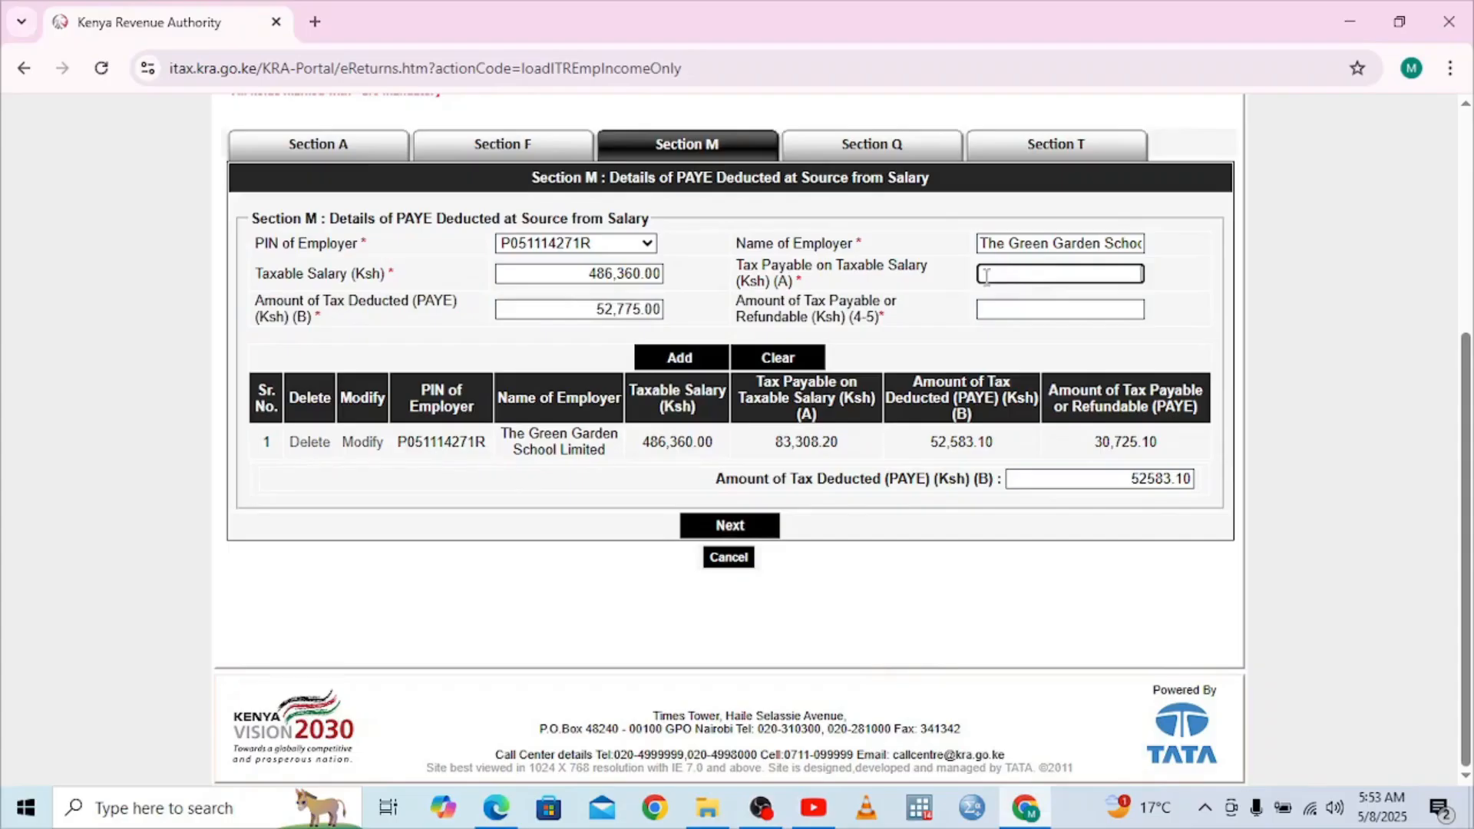
type("83")
left_click(501, 810)
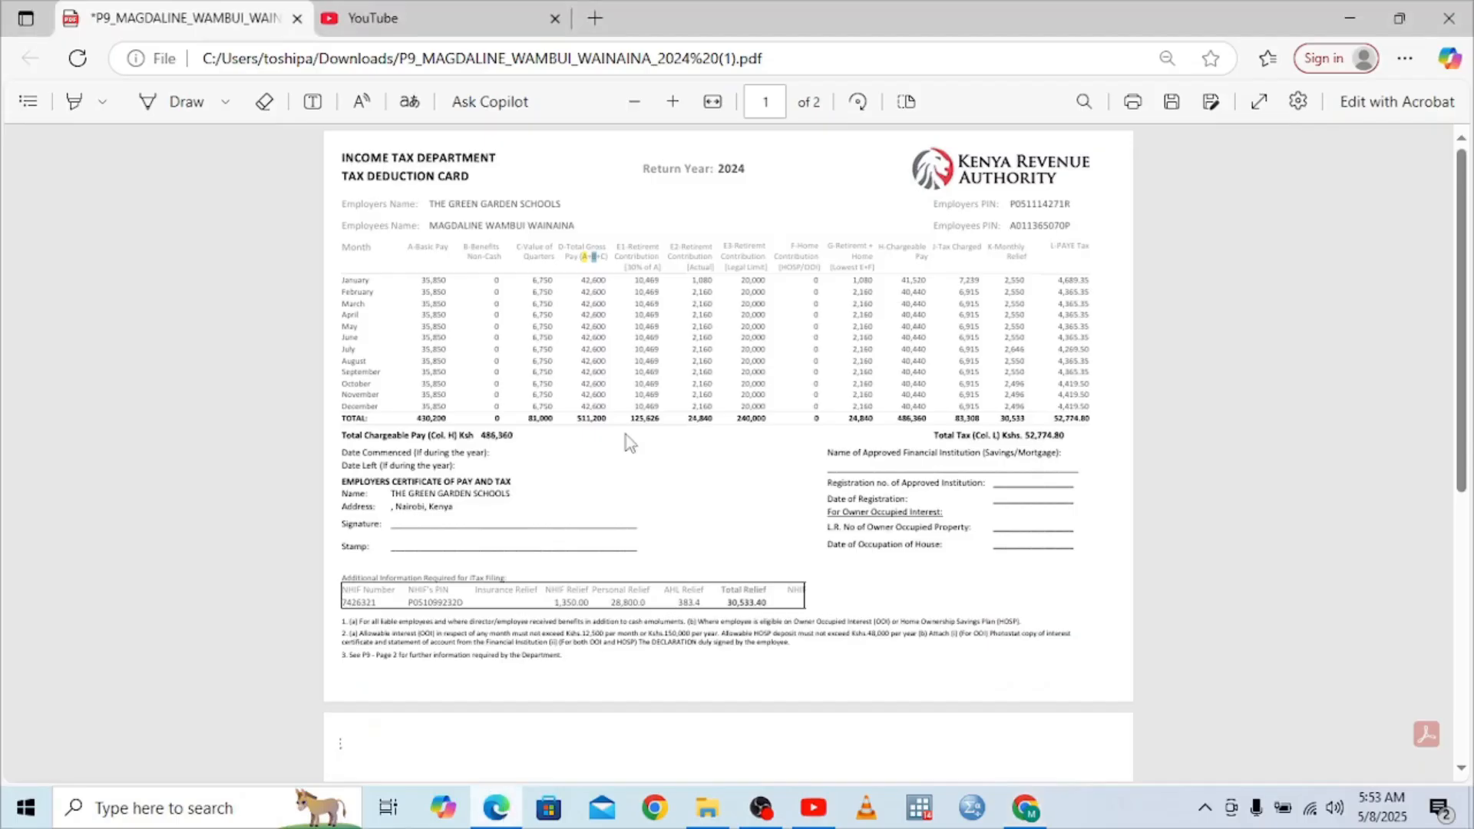
mouse_move(1015, 824)
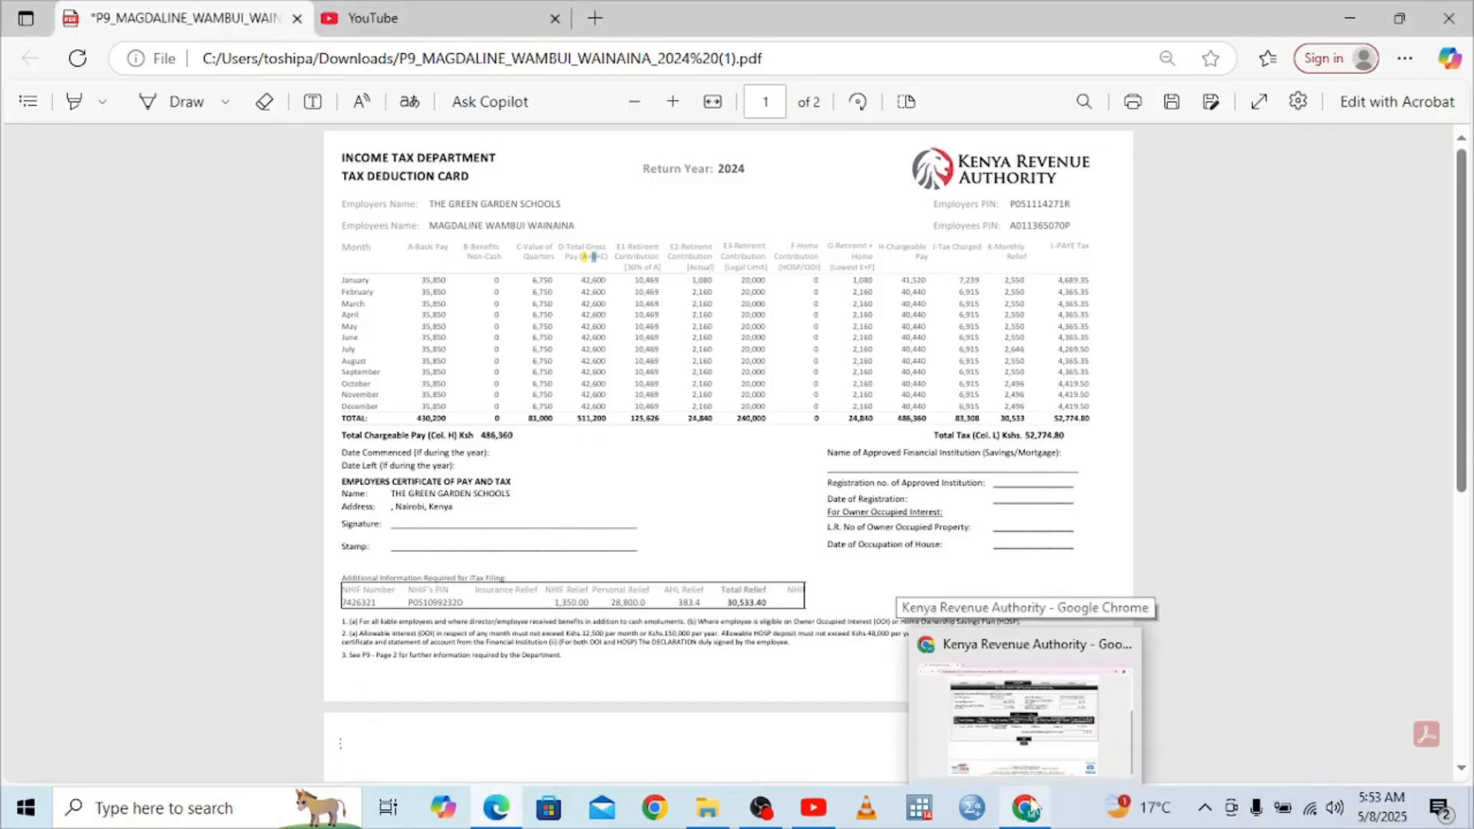
left_click(1048, 654)
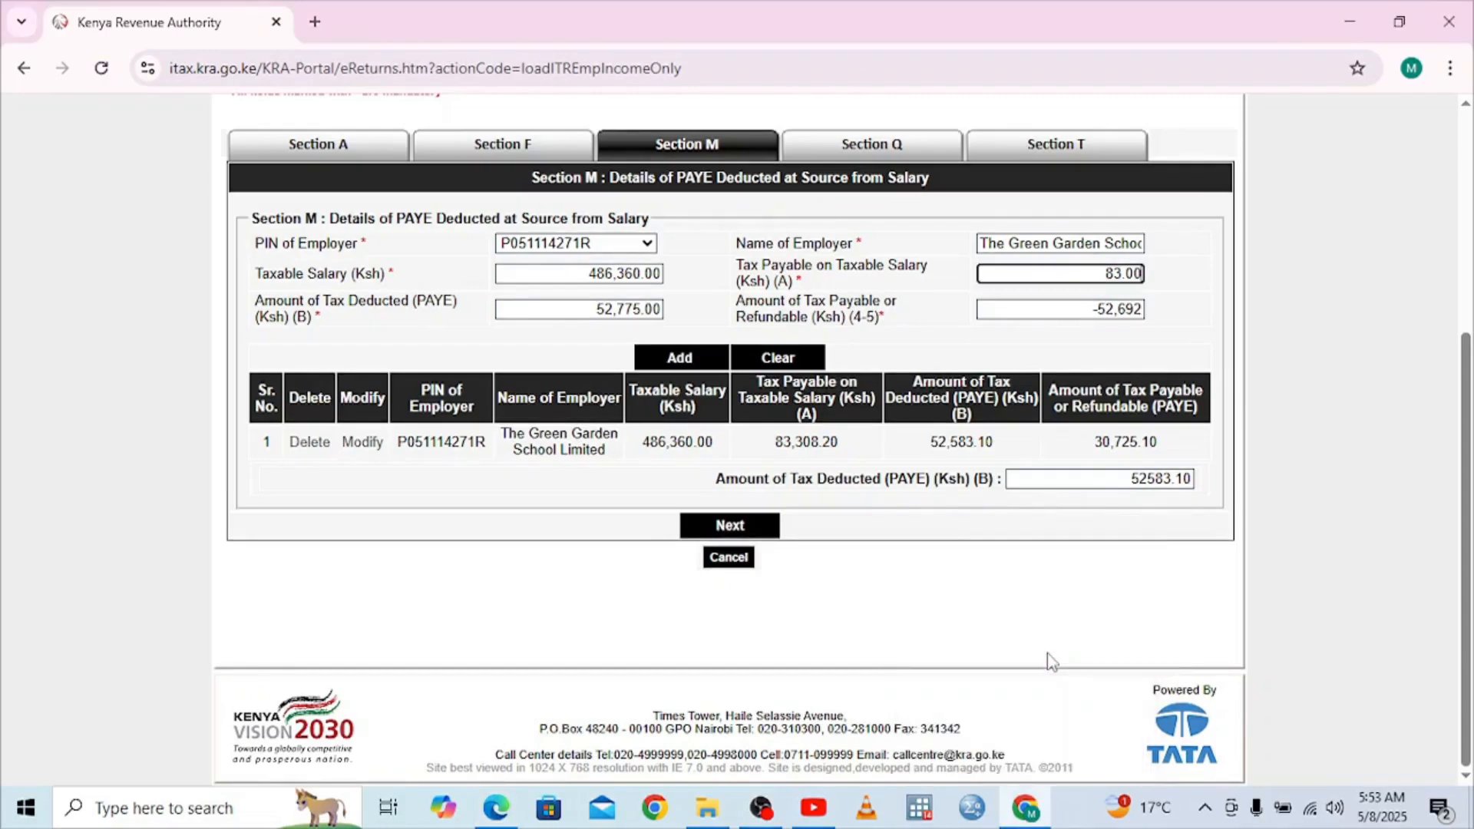
key("BackSpace")
key("BackSpace")
key("BackSpace")
type("308")
left_click(1051, 301)
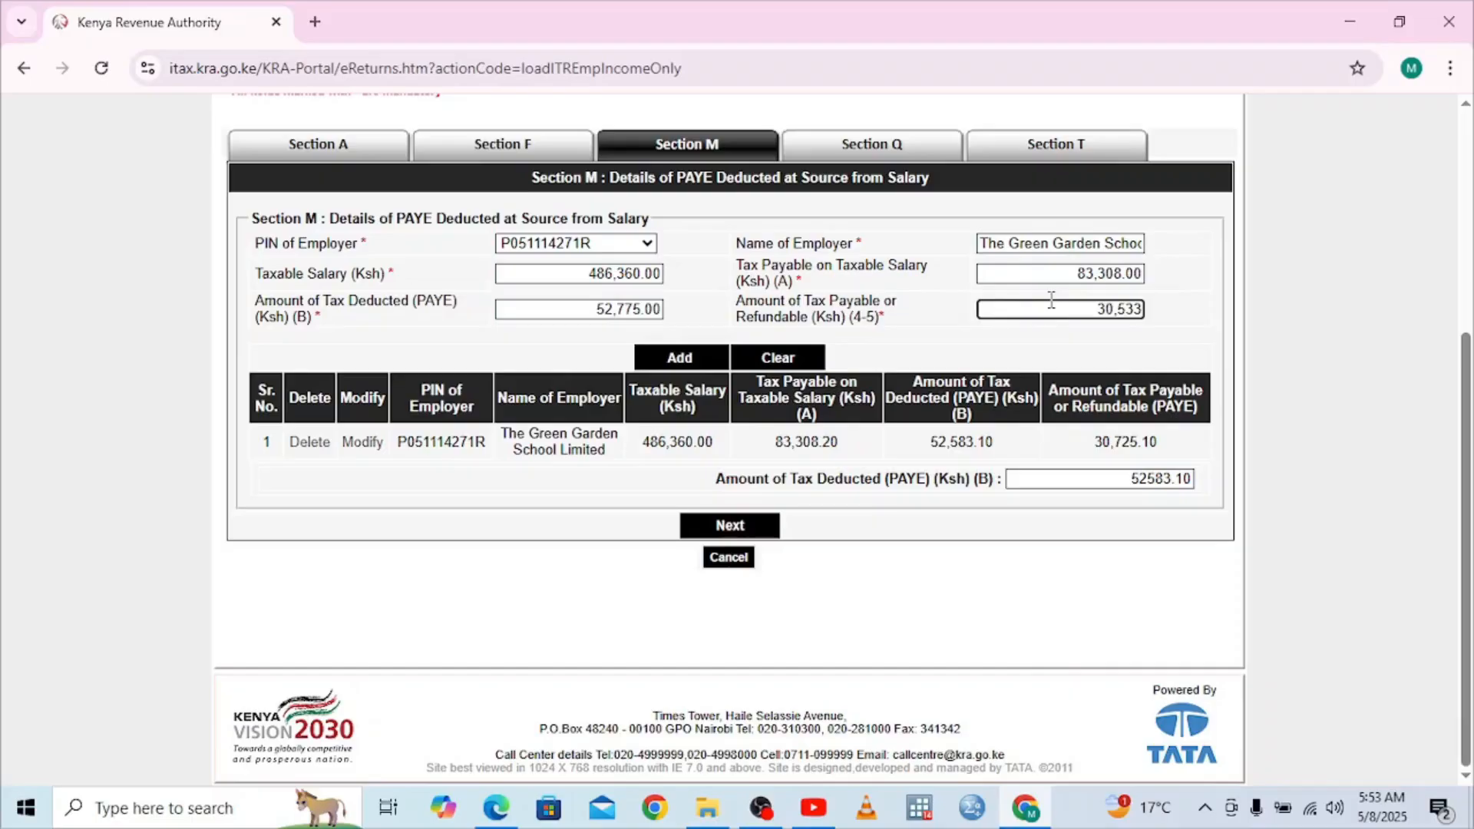
Open Section T and review PAYE credits of 52,583.10 and tax due of 9,376.90
left_click(1031, 150)
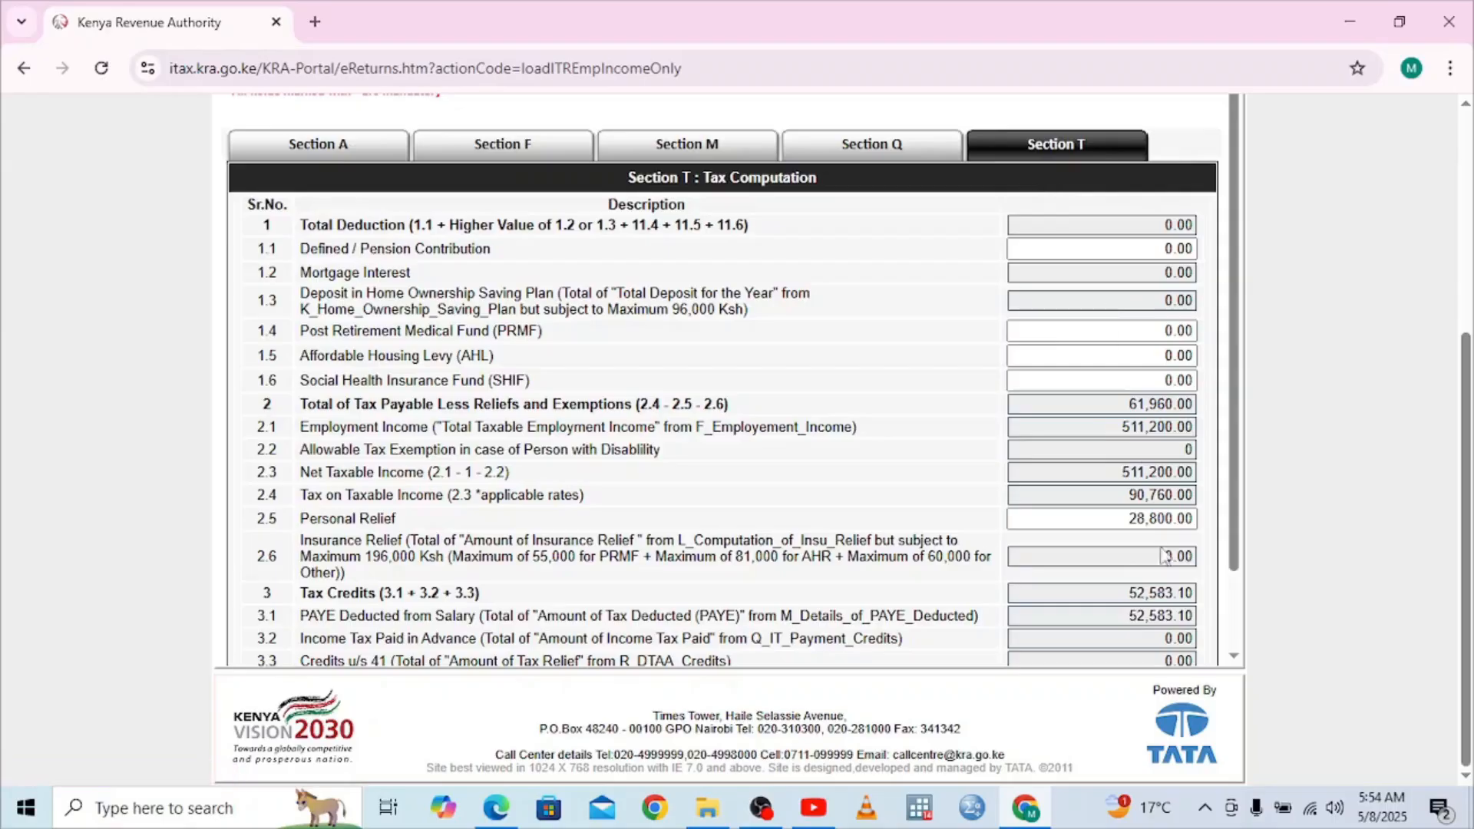
left_click(1235, 655)
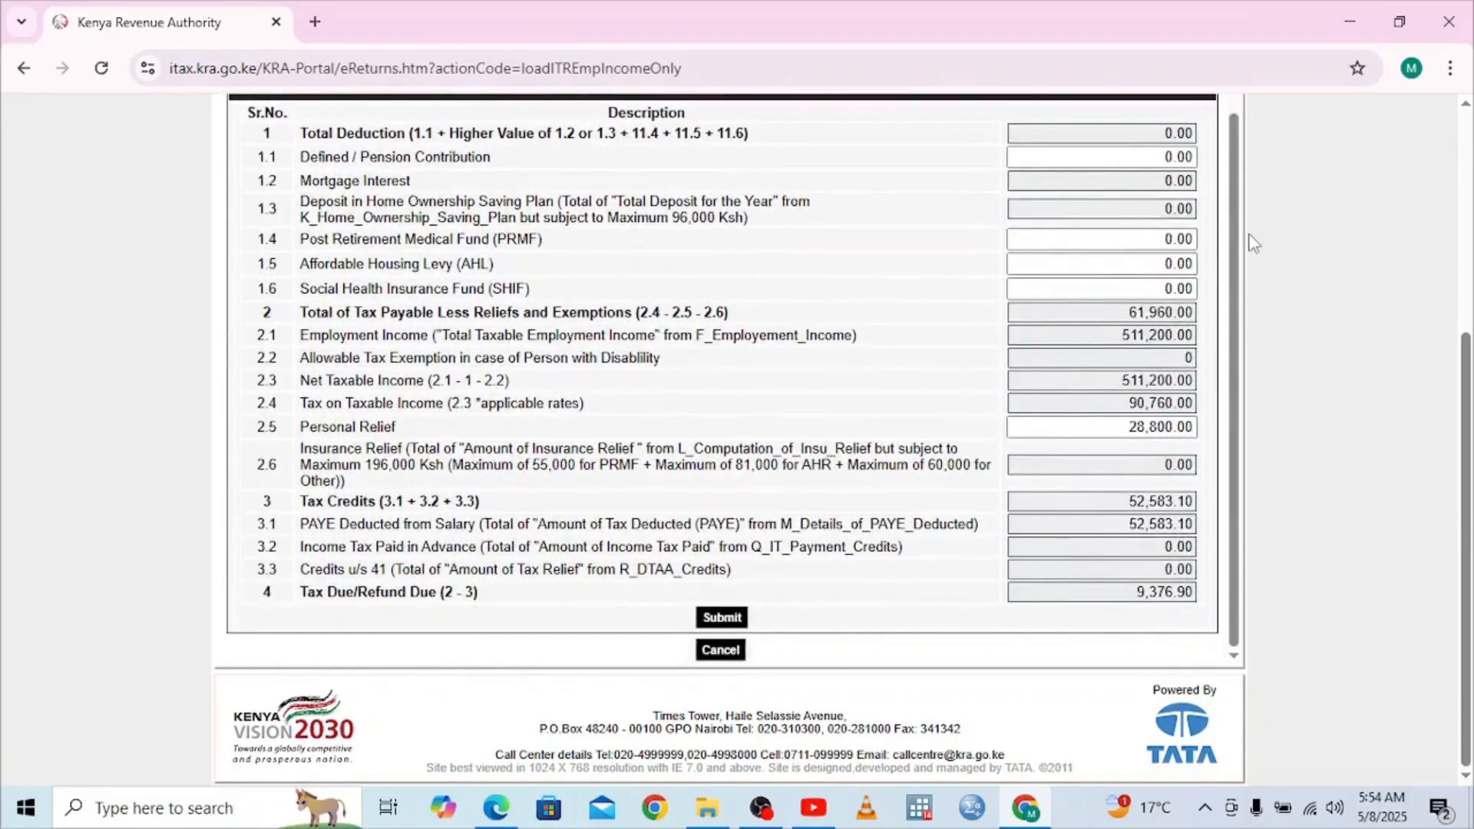
left_click(1232, 107)
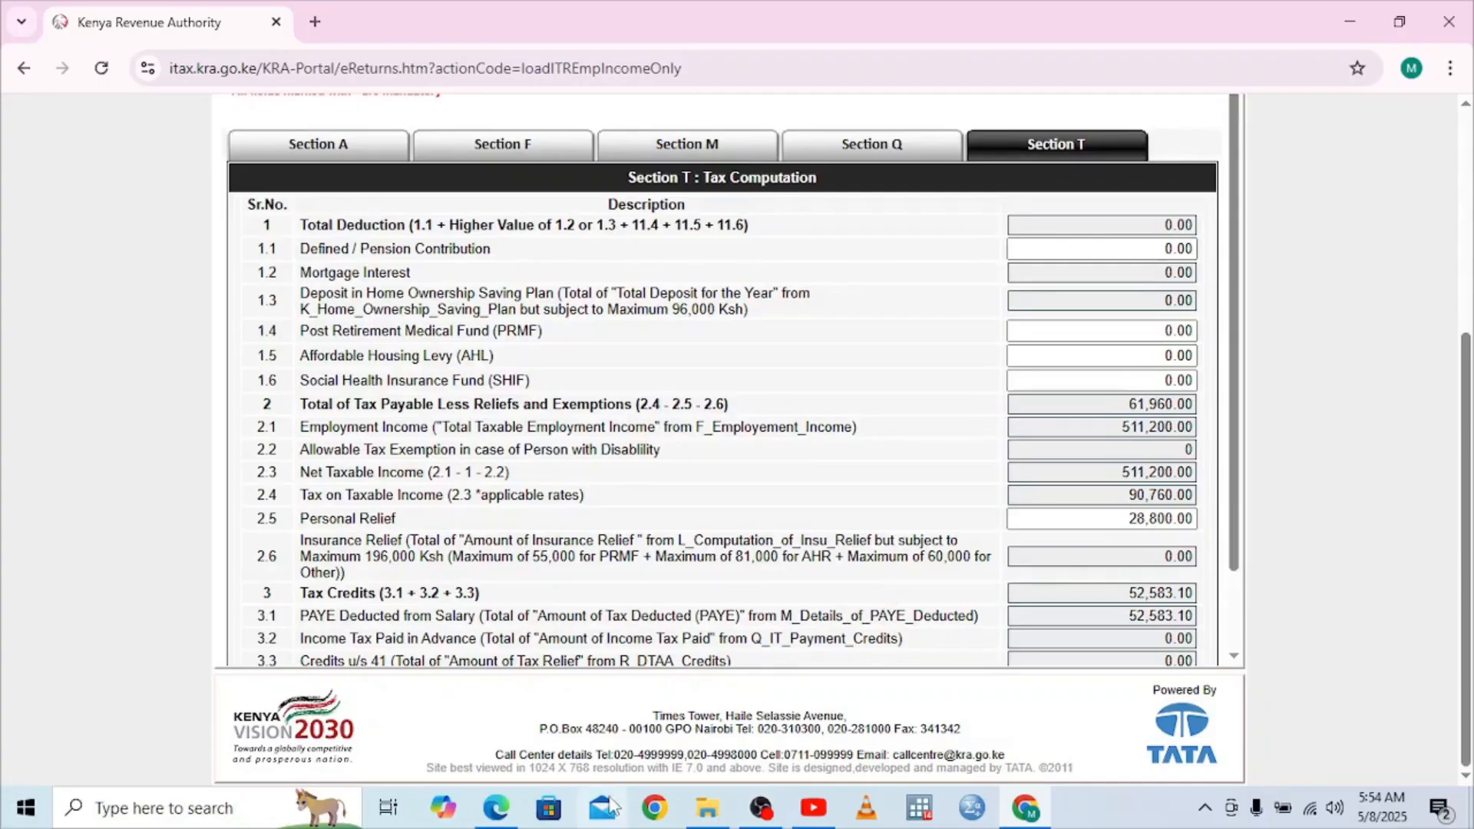
mouse_move(499, 810)
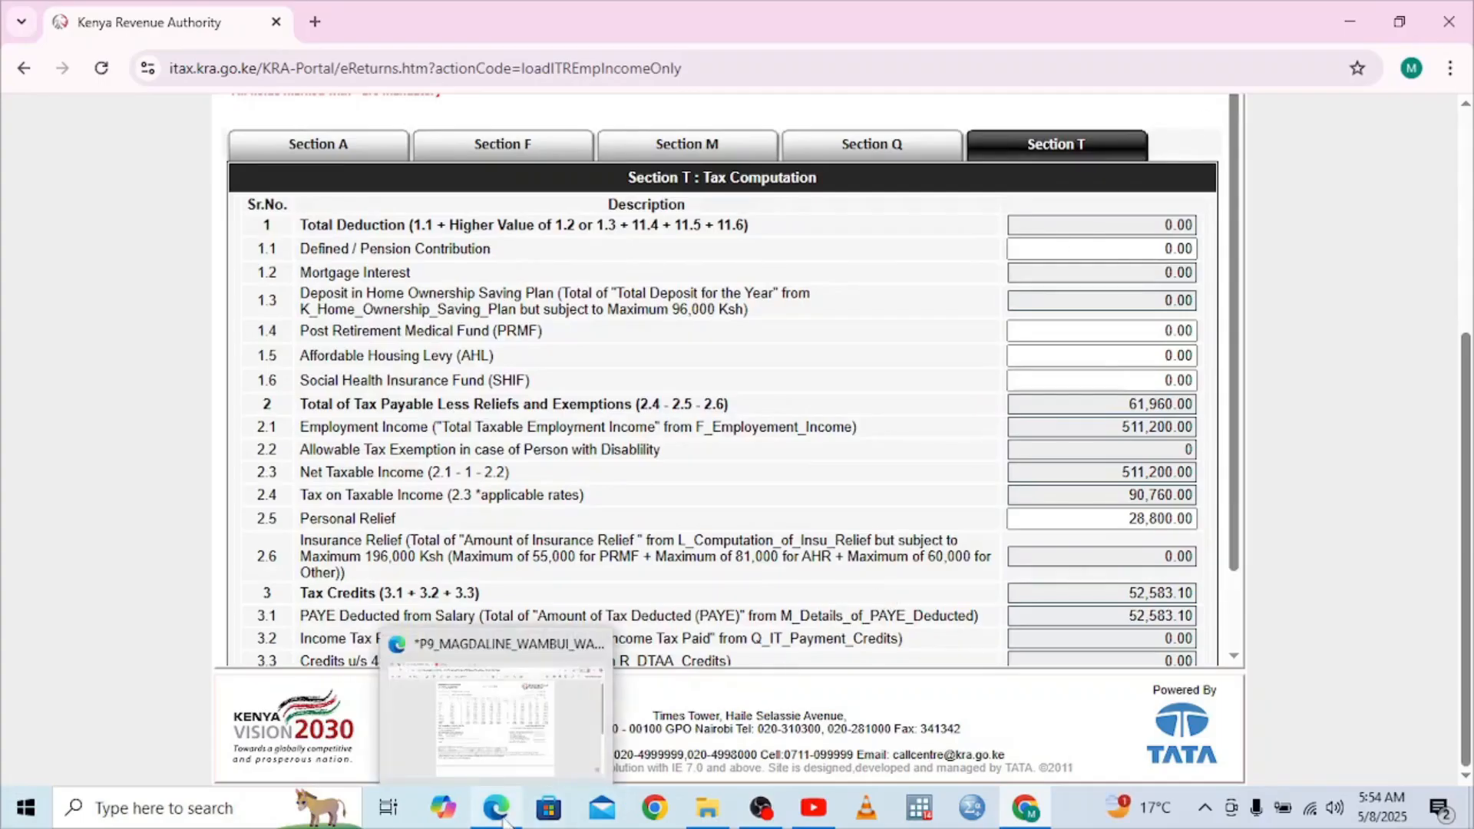
left_click(513, 740)
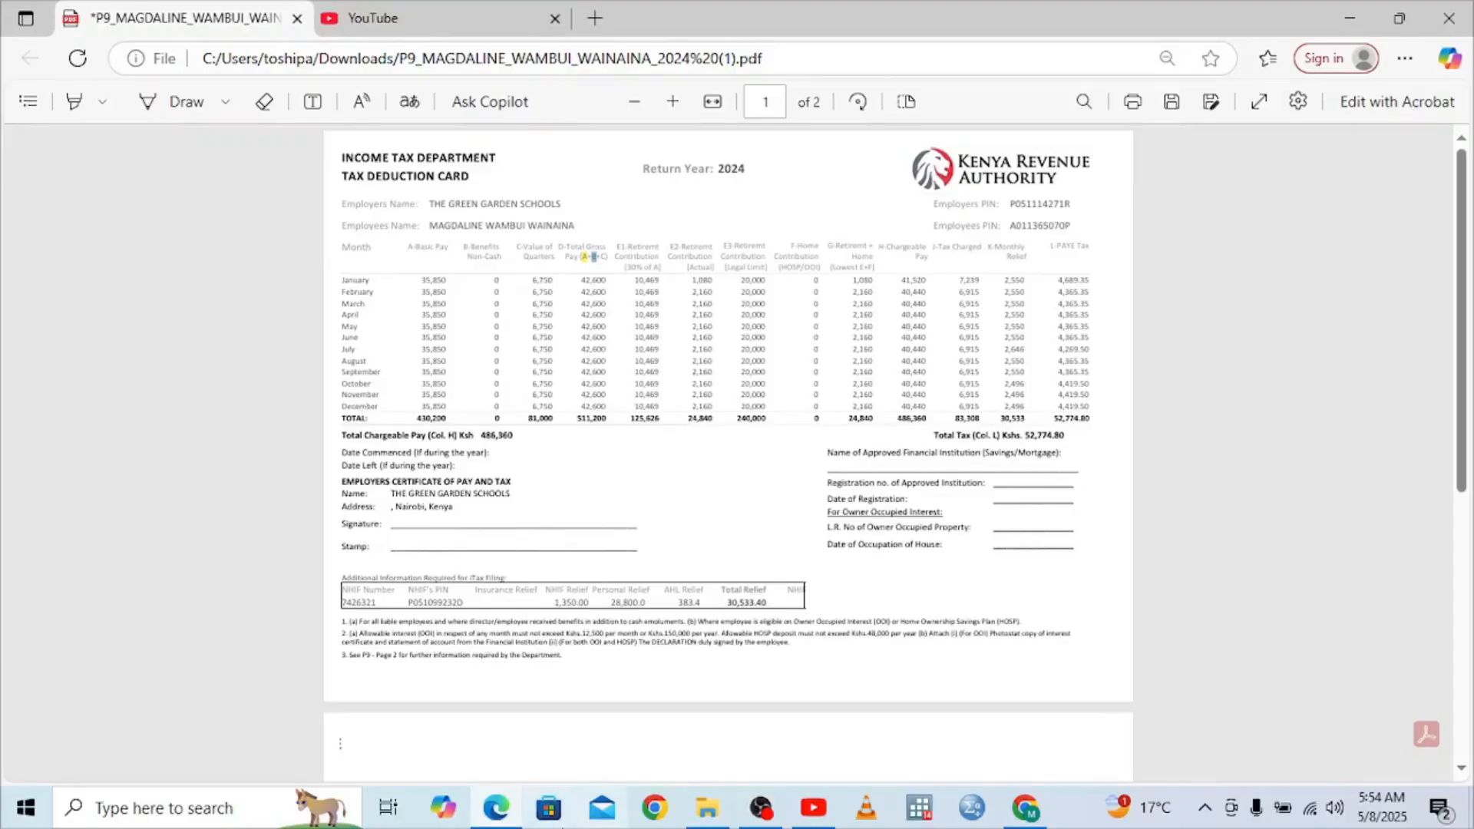
mouse_move(504, 823)
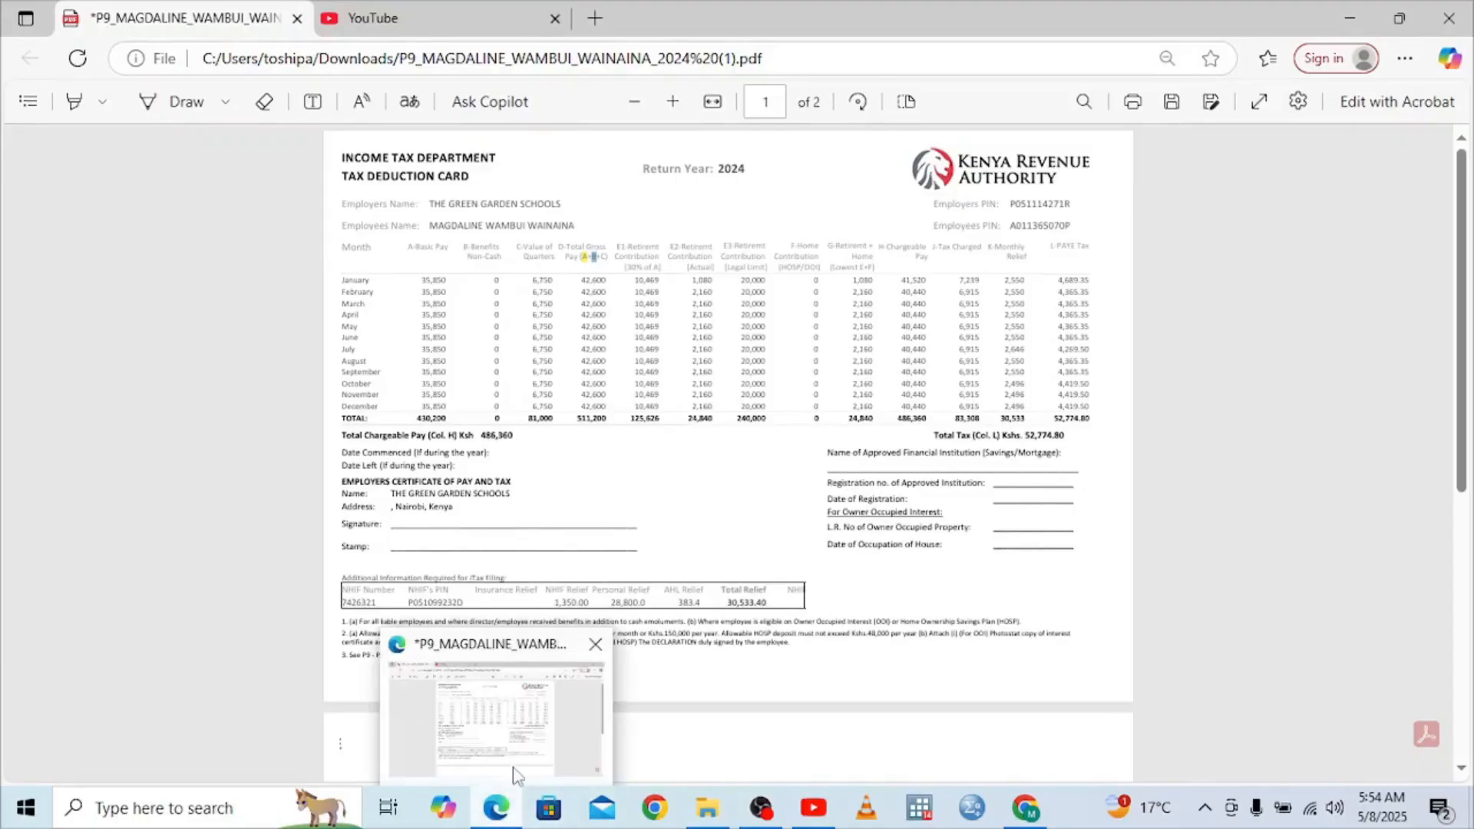
left_click(530, 754)
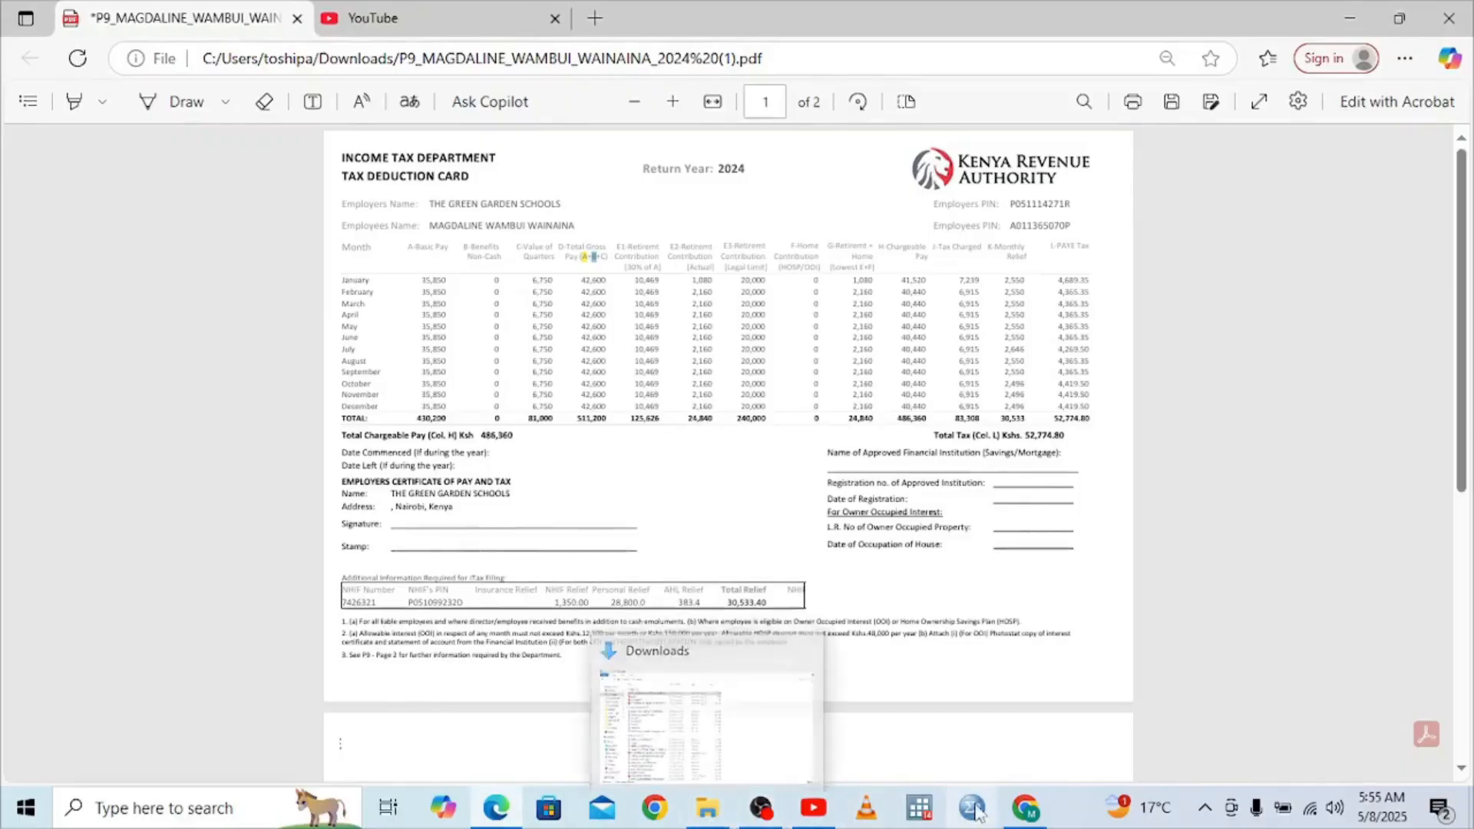
left_click(1027, 815)
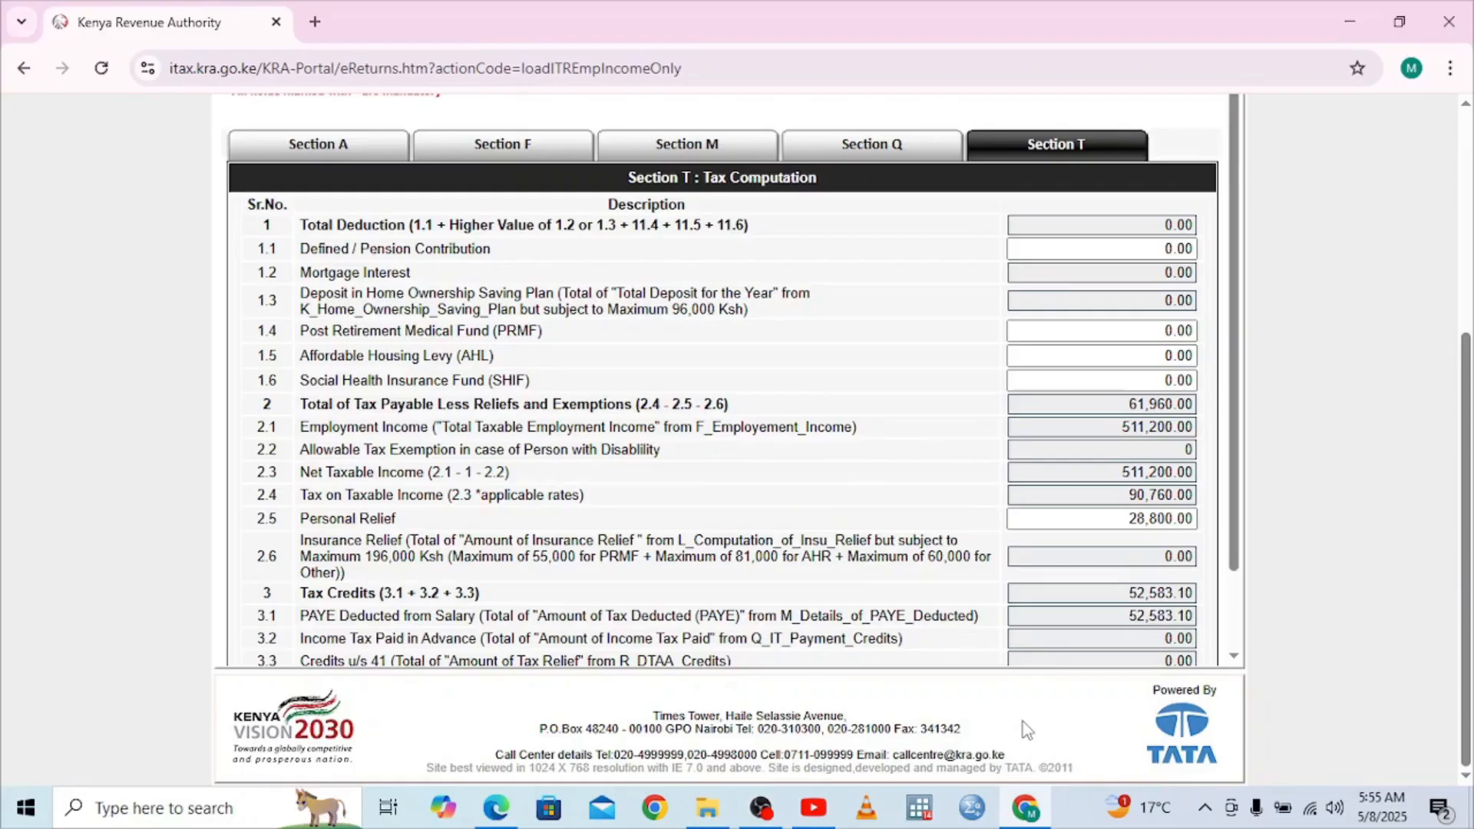
Enter a pension contribution of 29522.82, lowering net taxable income to 481,677.18
left_click(1098, 249)
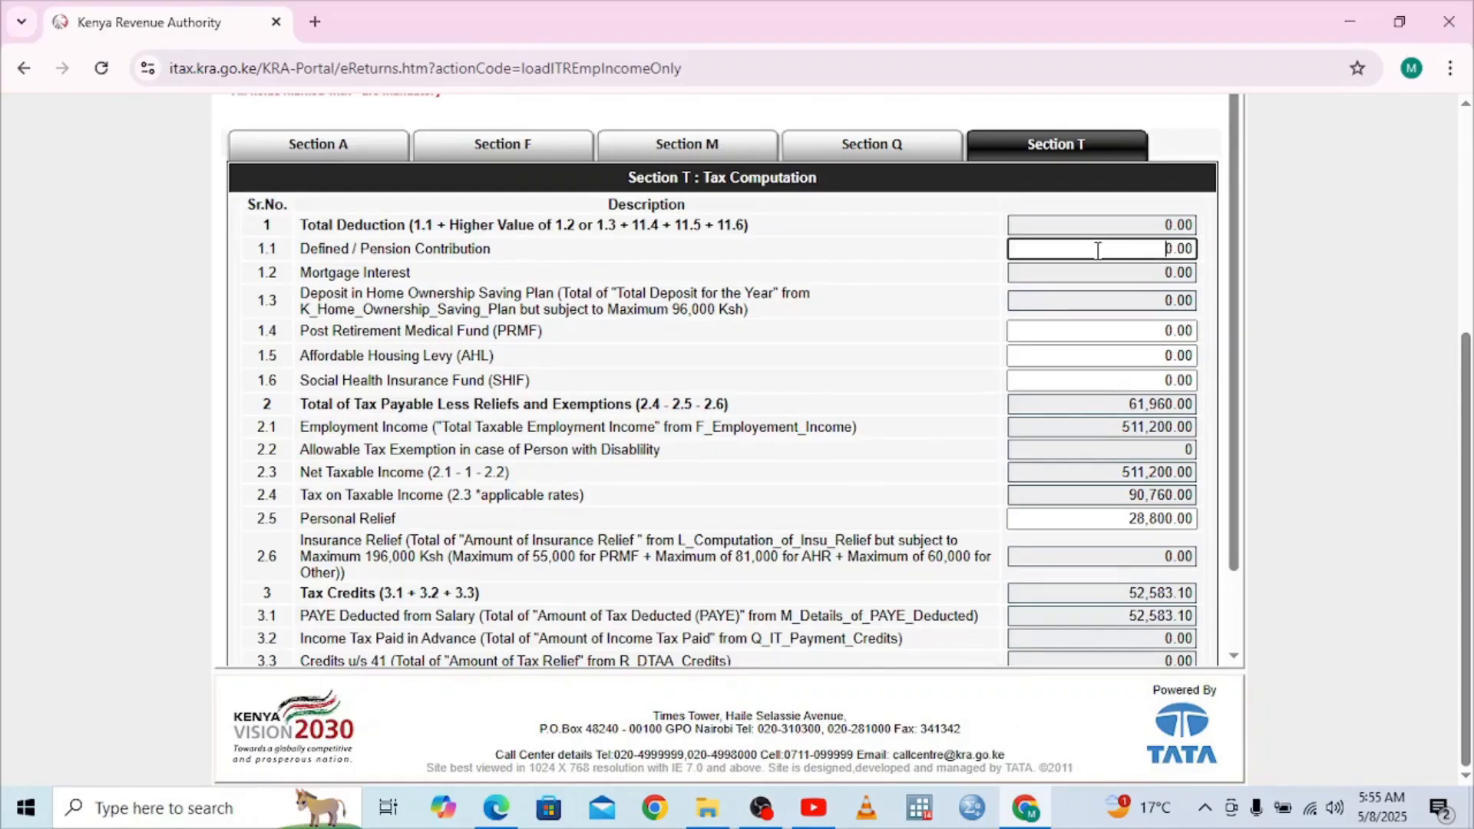
type("29,522")
type(".82")
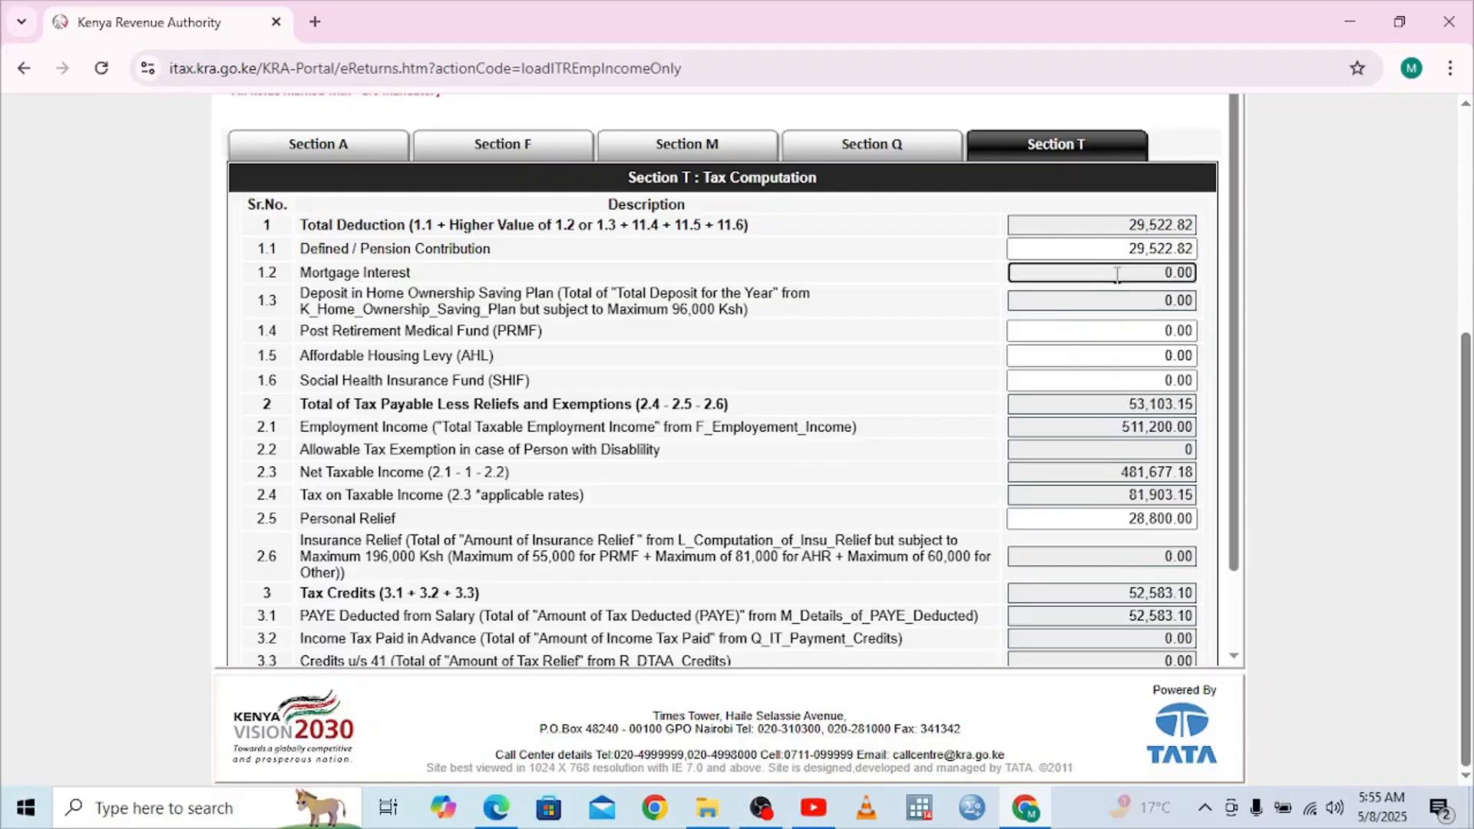
left_click(1117, 274)
Look up the Social Health Insurance Fund figure on the P9 tax card PDF
left_click(1156, 383)
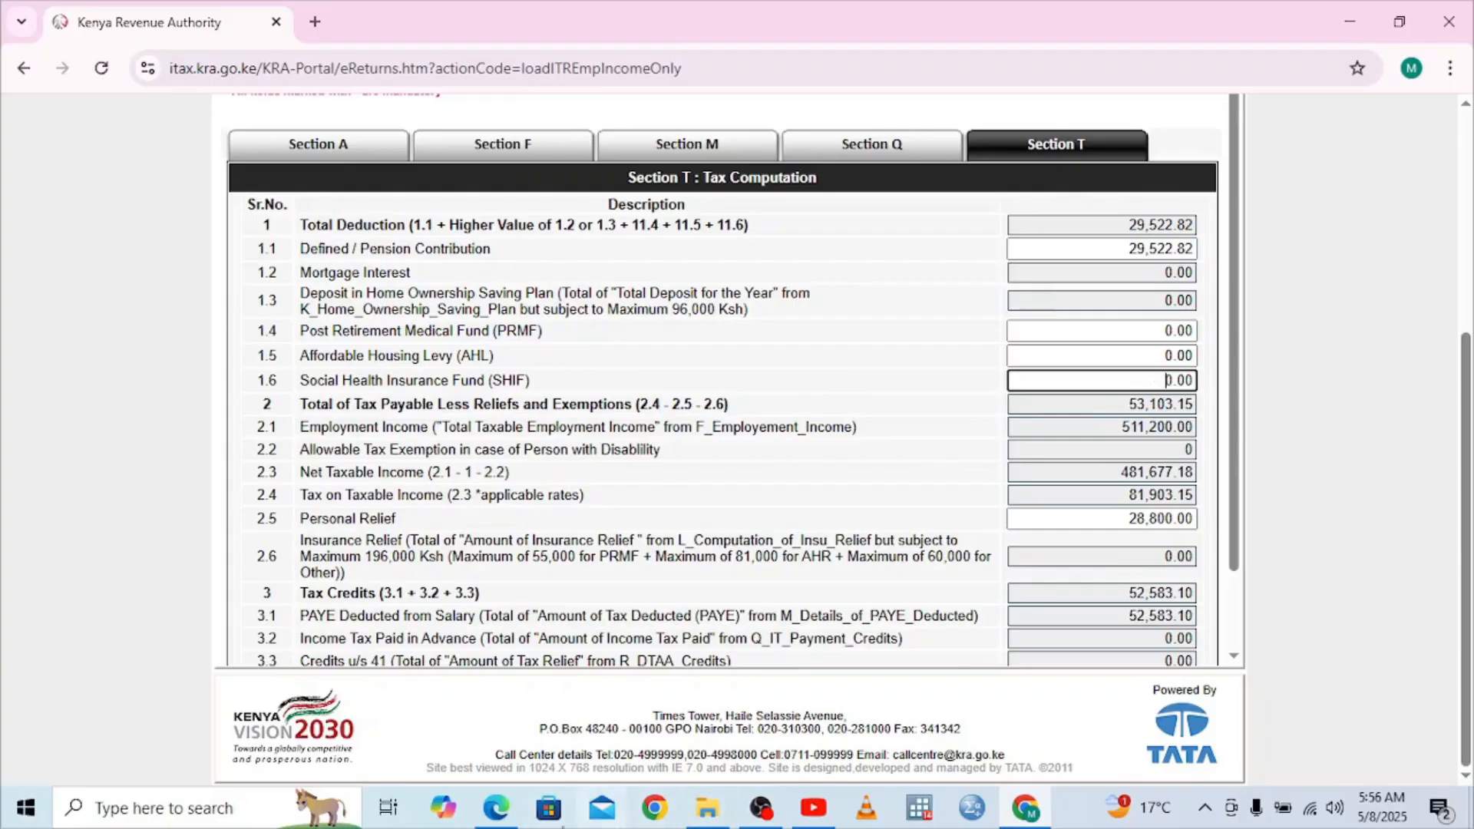
left_click(499, 810)
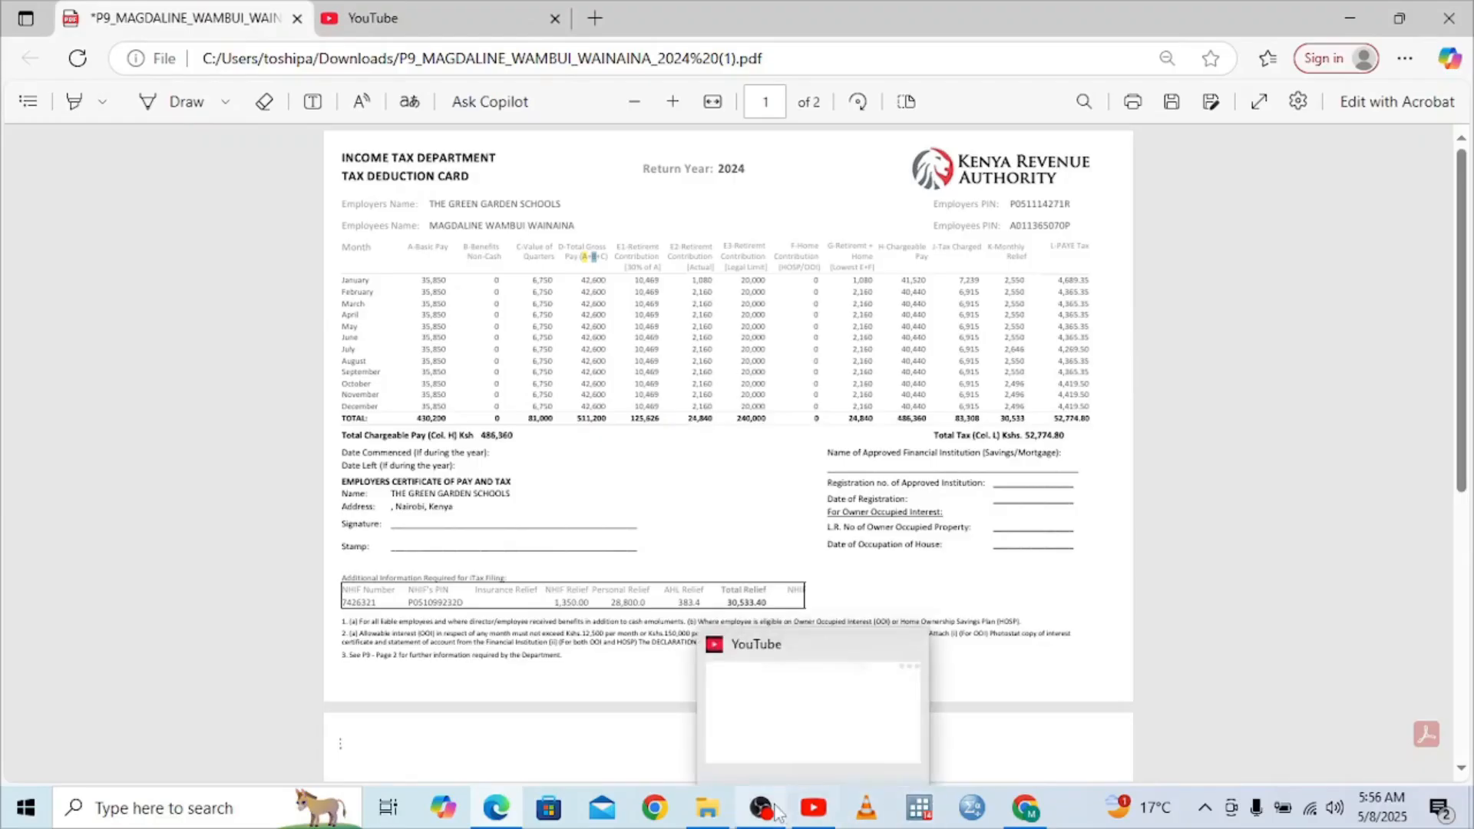
mouse_move(1026, 820)
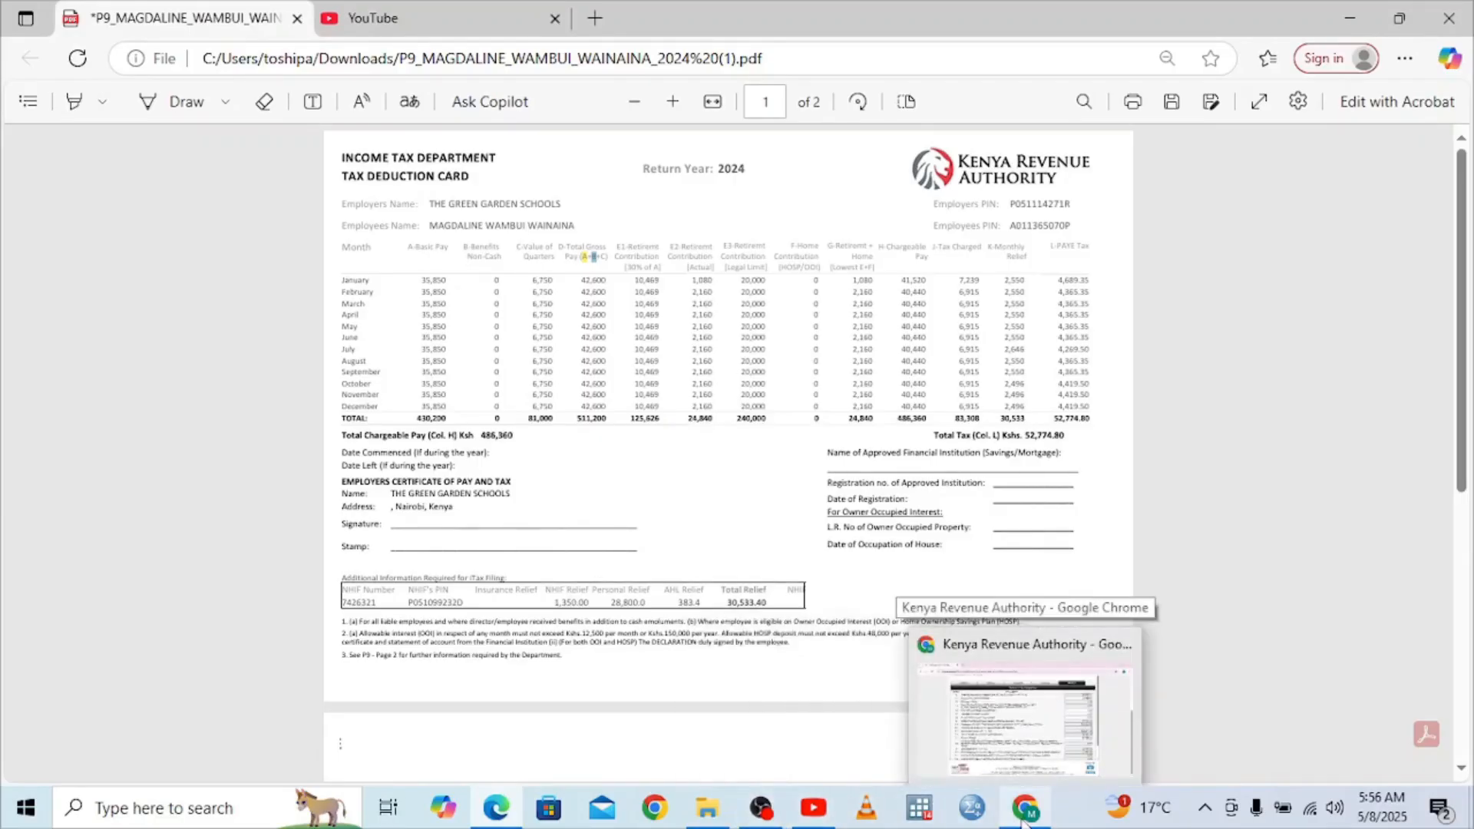
left_click(1024, 821)
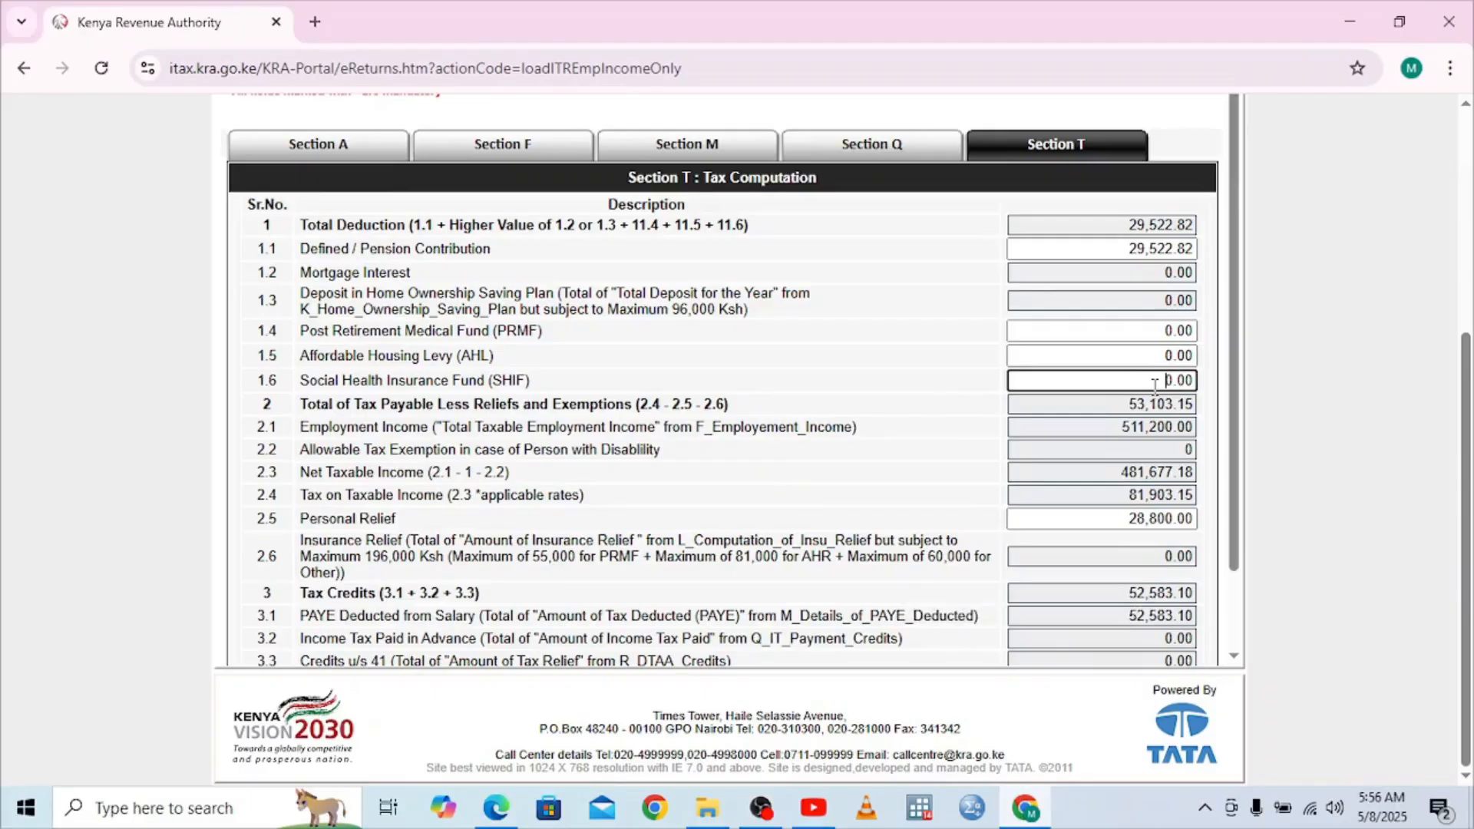
Enter SHIF as 1,350.00, removing the extra zero, so Total Deduction reaches 30,872.82
type("350")
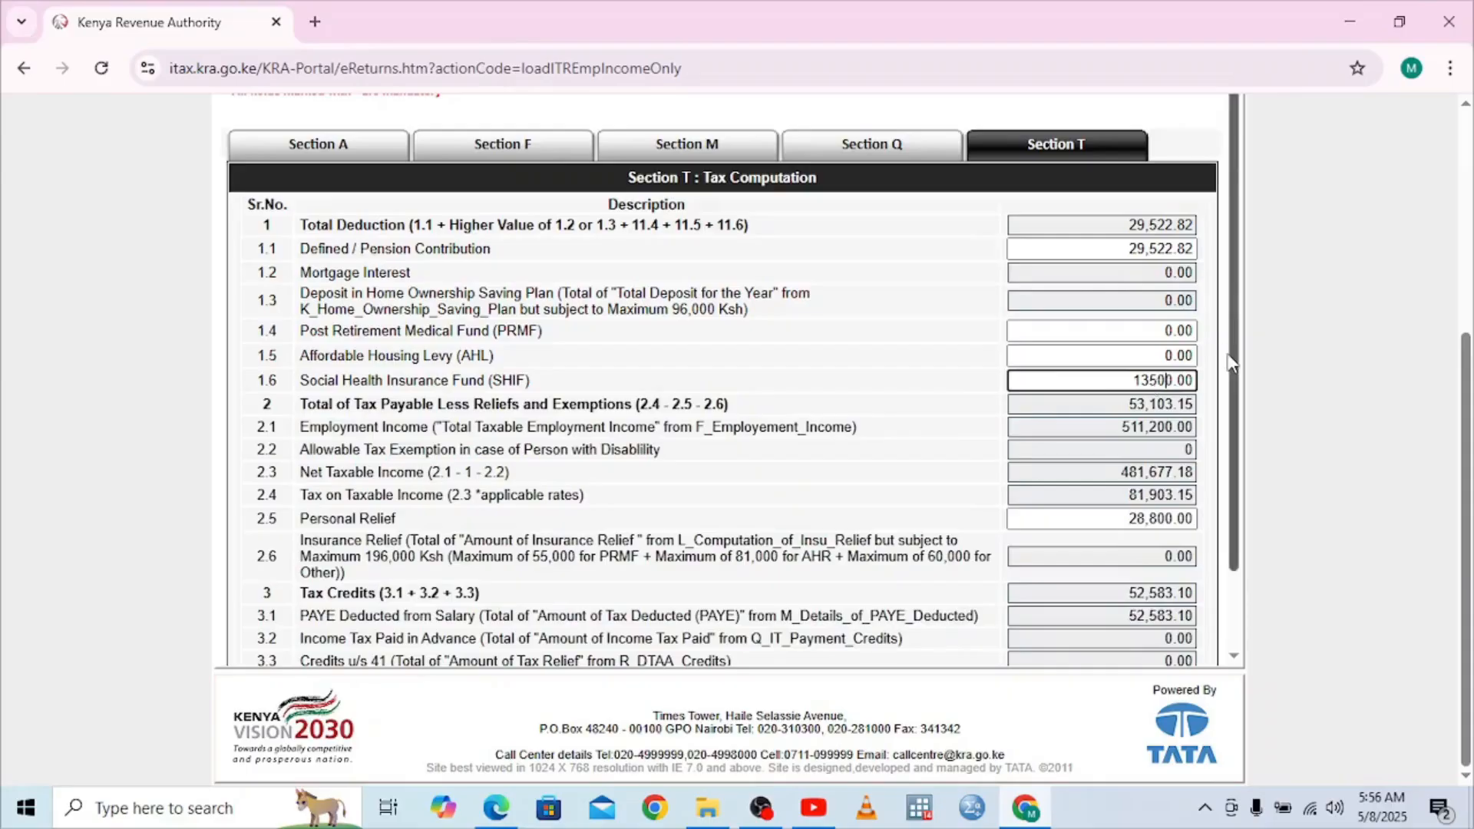
key("Tab")
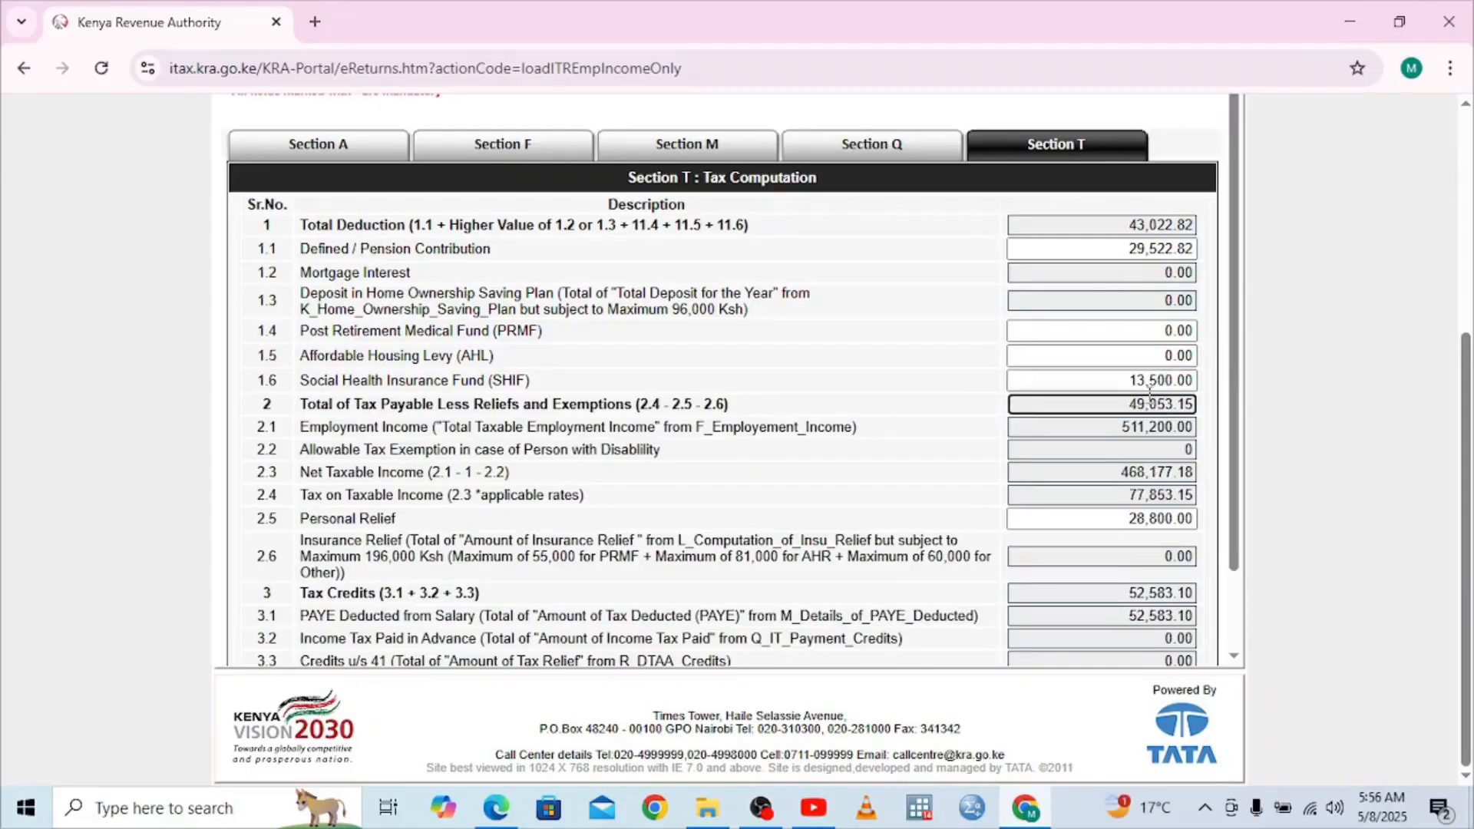
left_click(1175, 382)
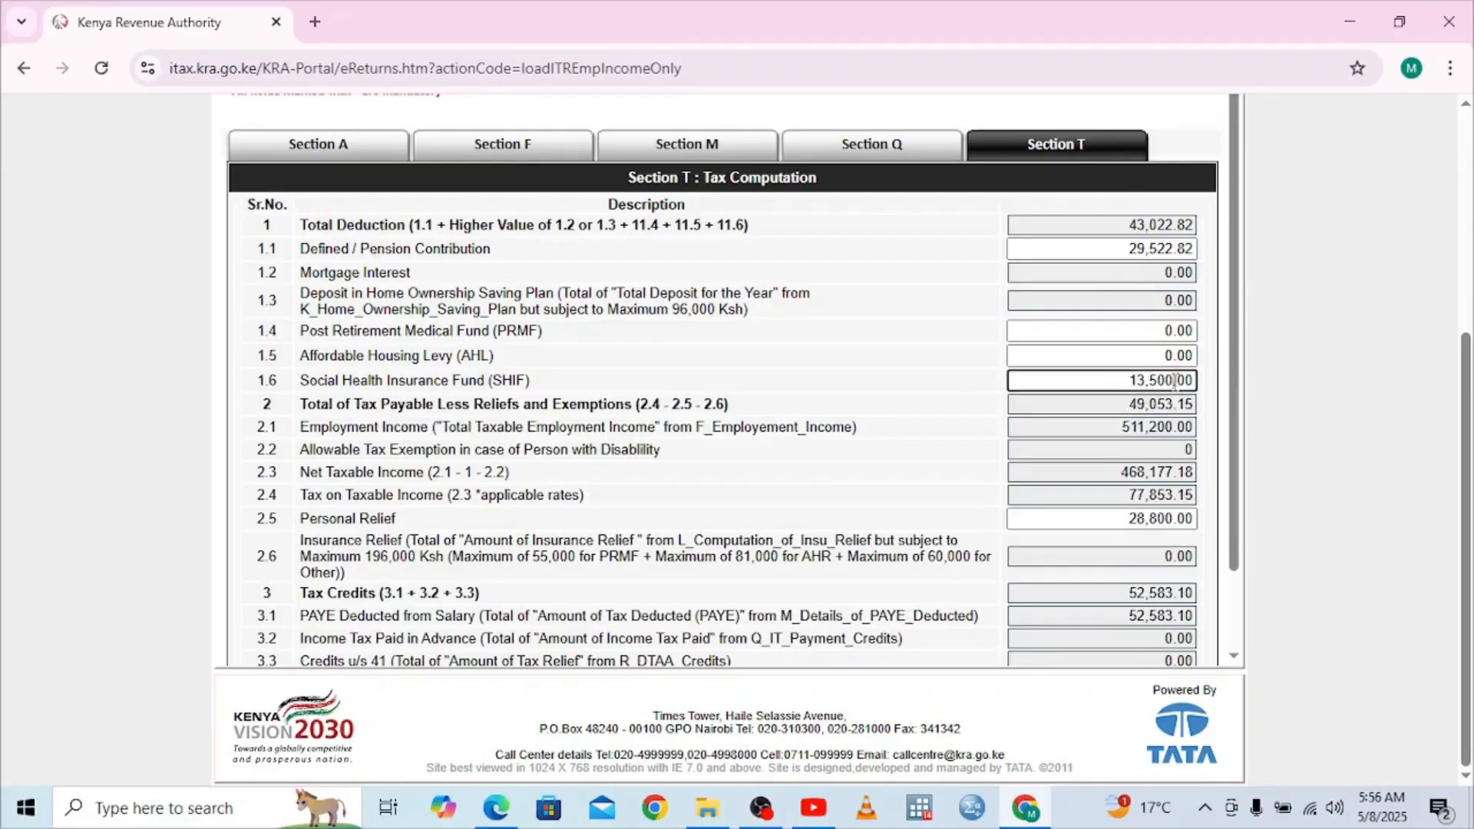
key("BackSpace")
left_click(1056, 400)
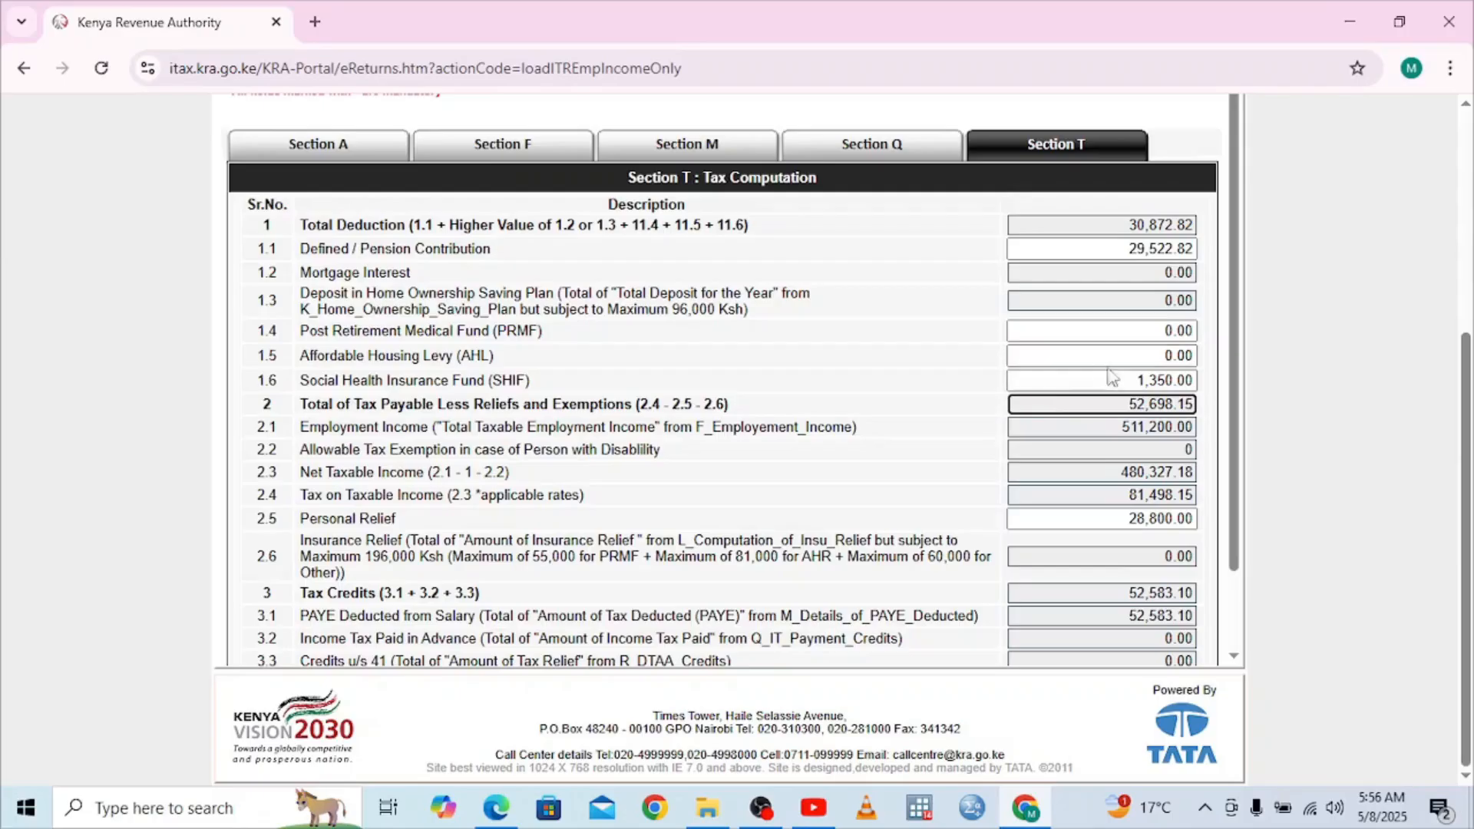
Check the Affordable Housing Levy relief figure on the P9 tax card PDF
left_click(1146, 357)
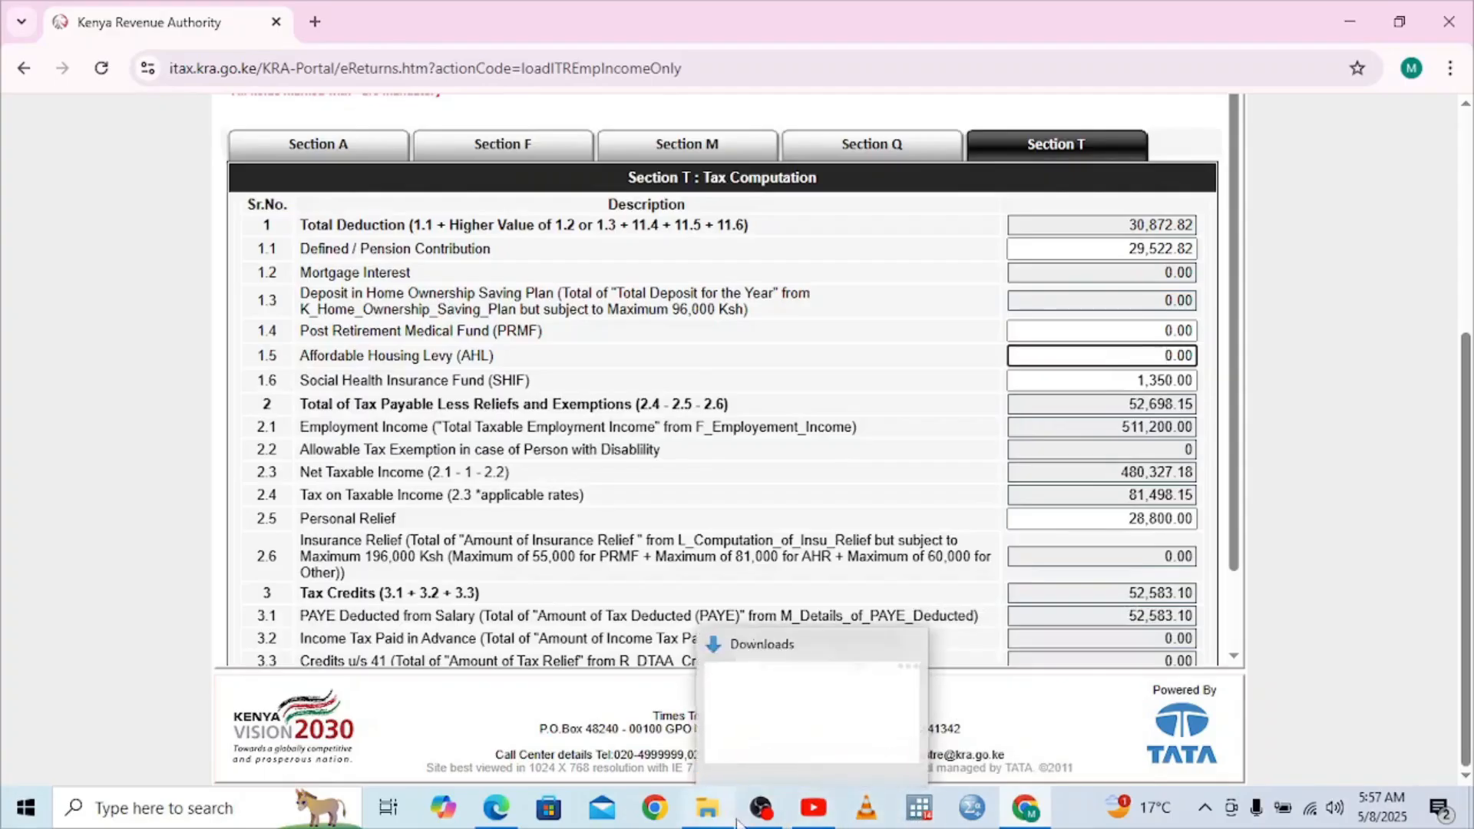
mouse_move(1021, 820)
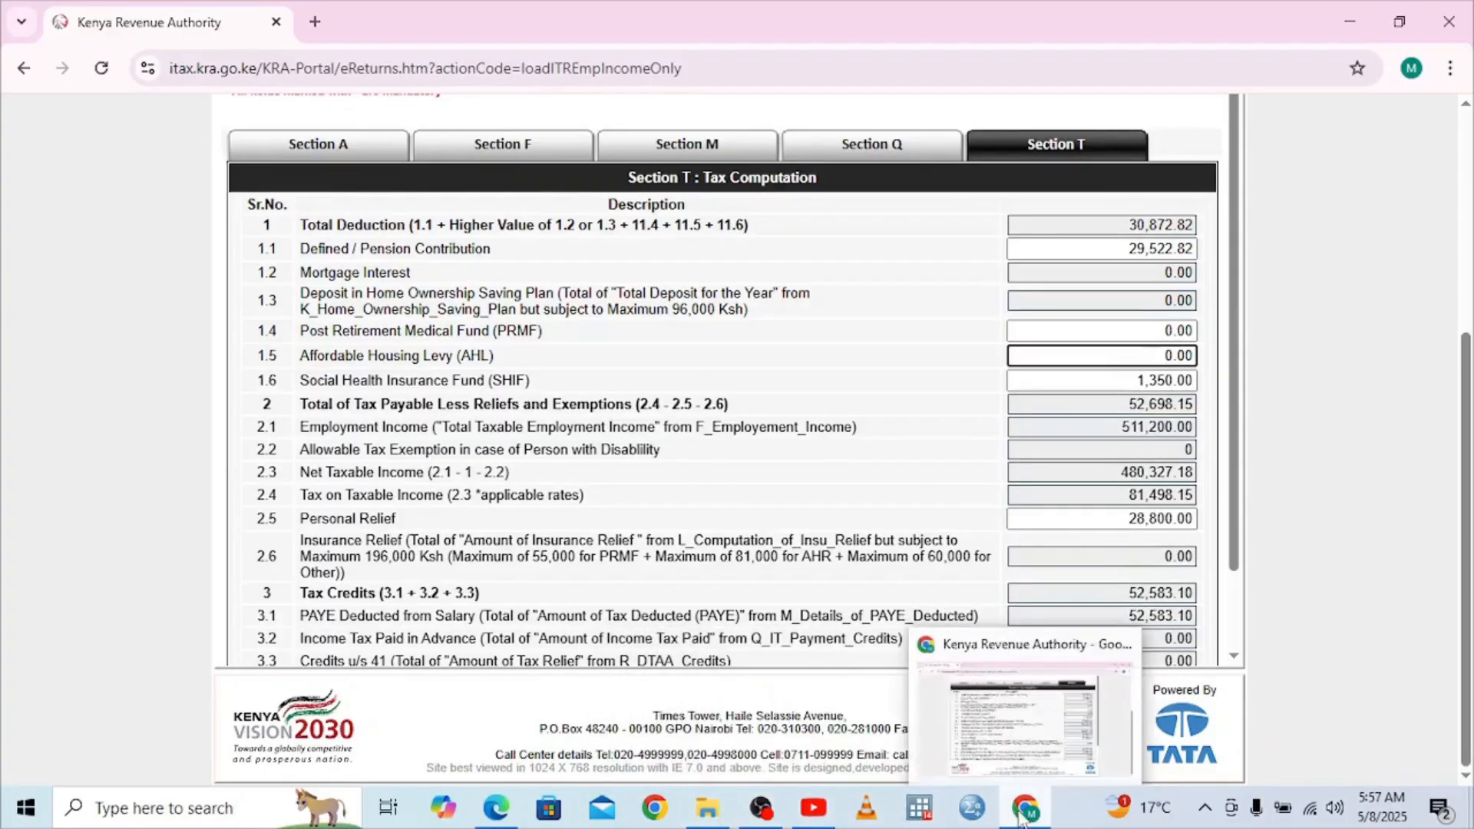
left_click(496, 811)
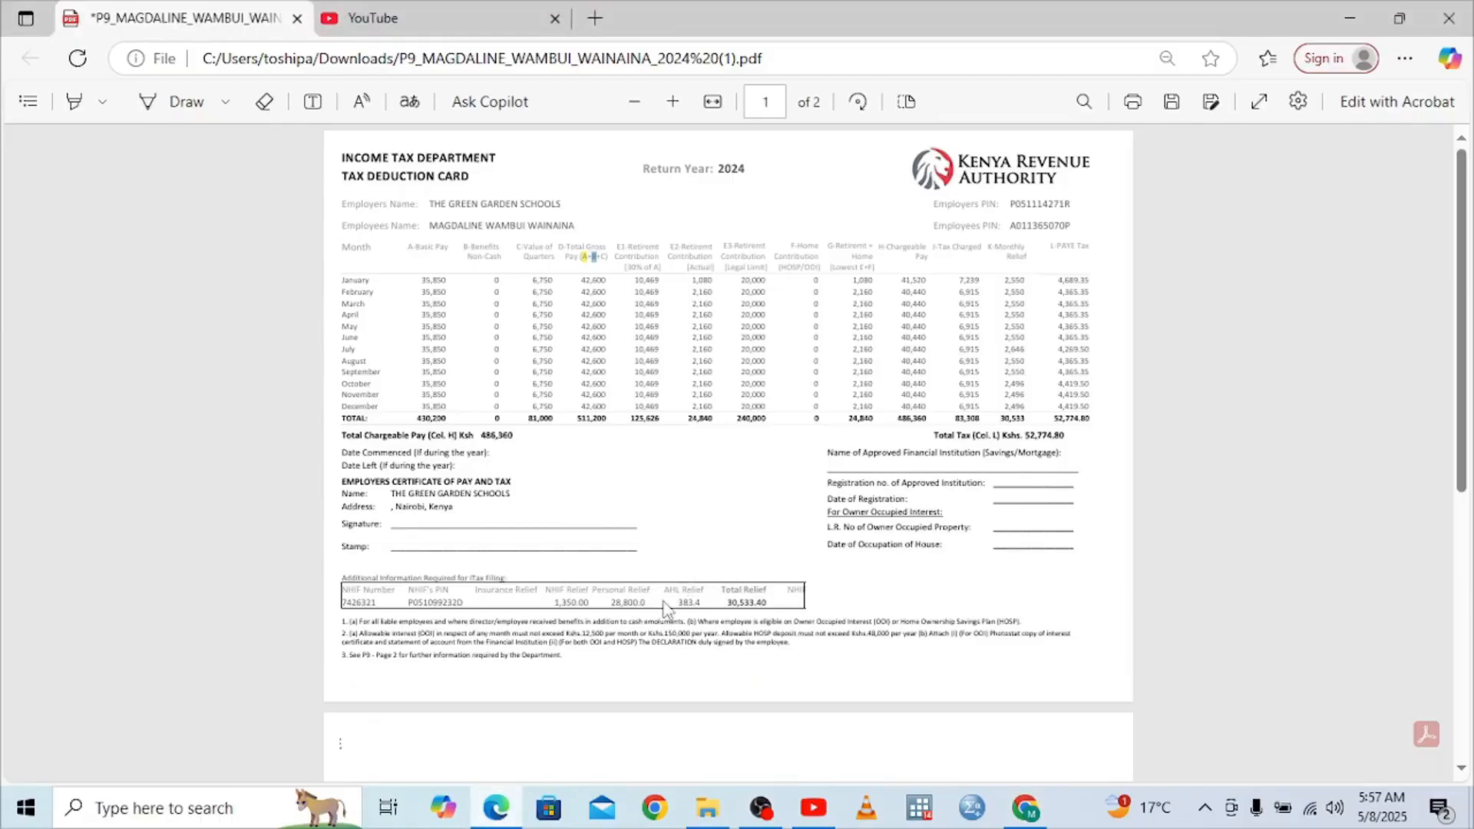
left_click(1026, 811)
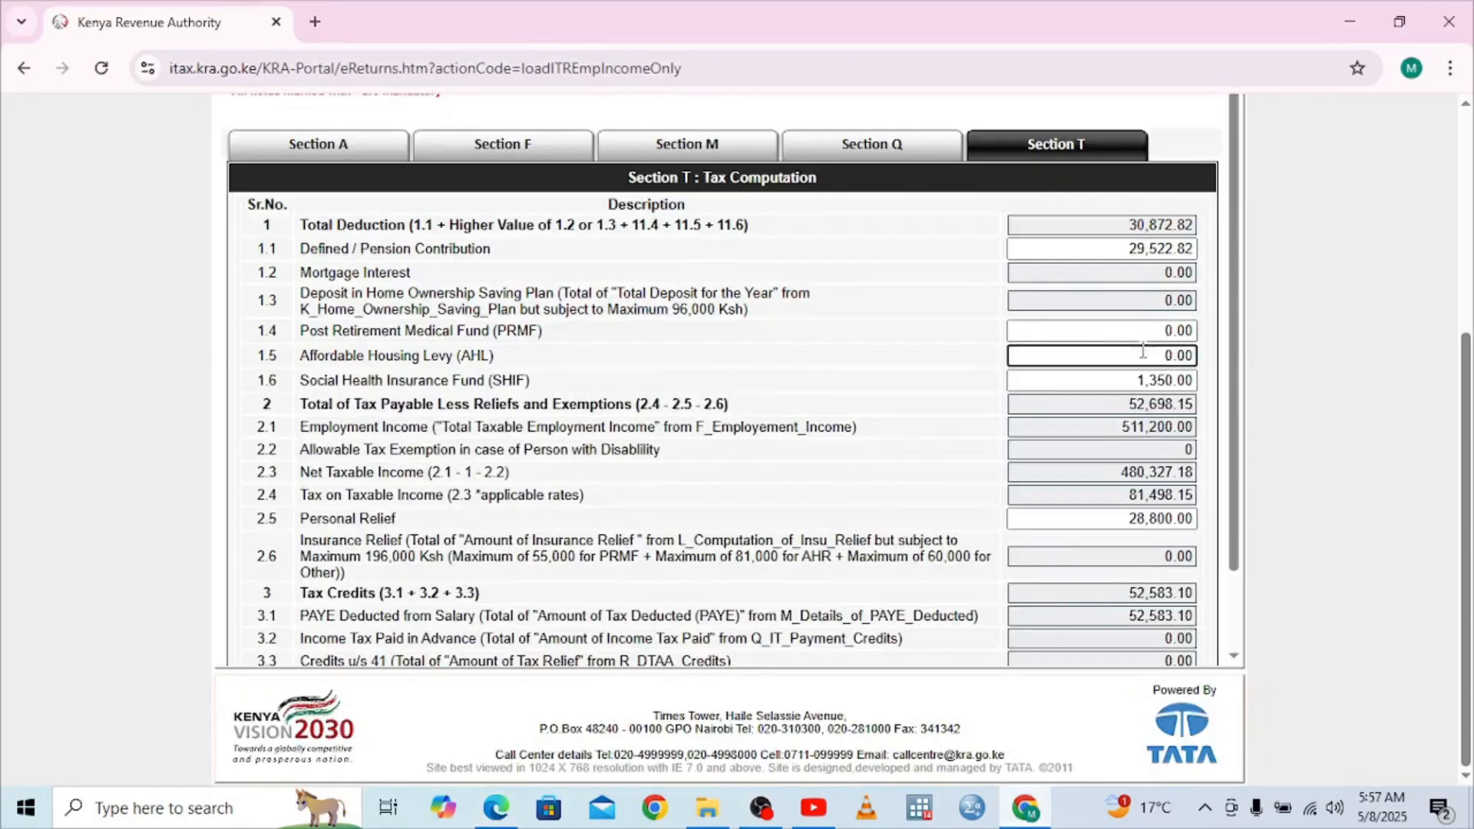
Enter Affordable Housing Levy as 383.40, raising Total Deduction to 31,256.22
left_click(1144, 350)
type("383.4")
key("Delete")
key("Delete")
key("Delete")
left_click(1067, 331)
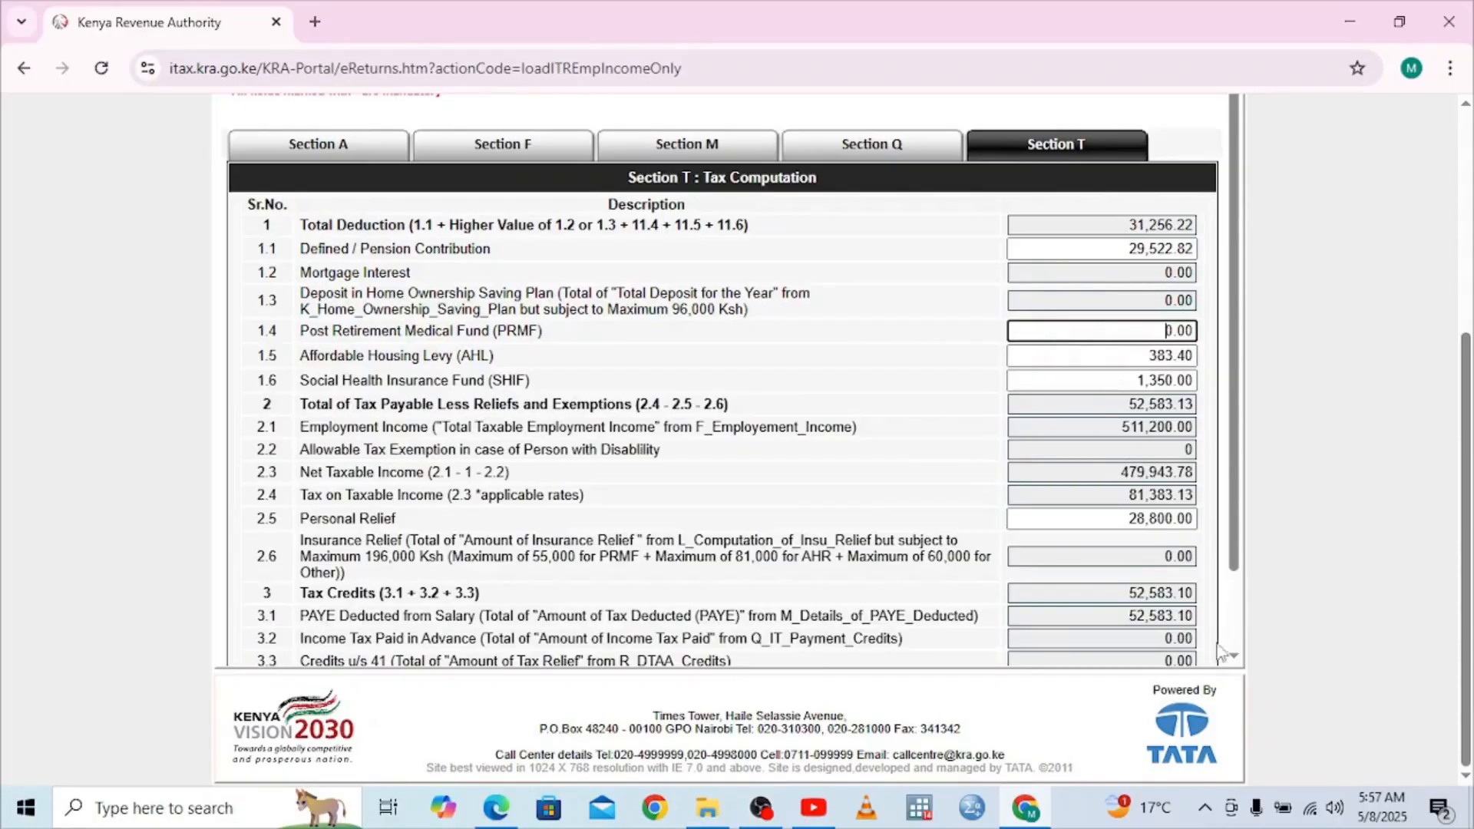
scroll(1236, 659, "down", 2)
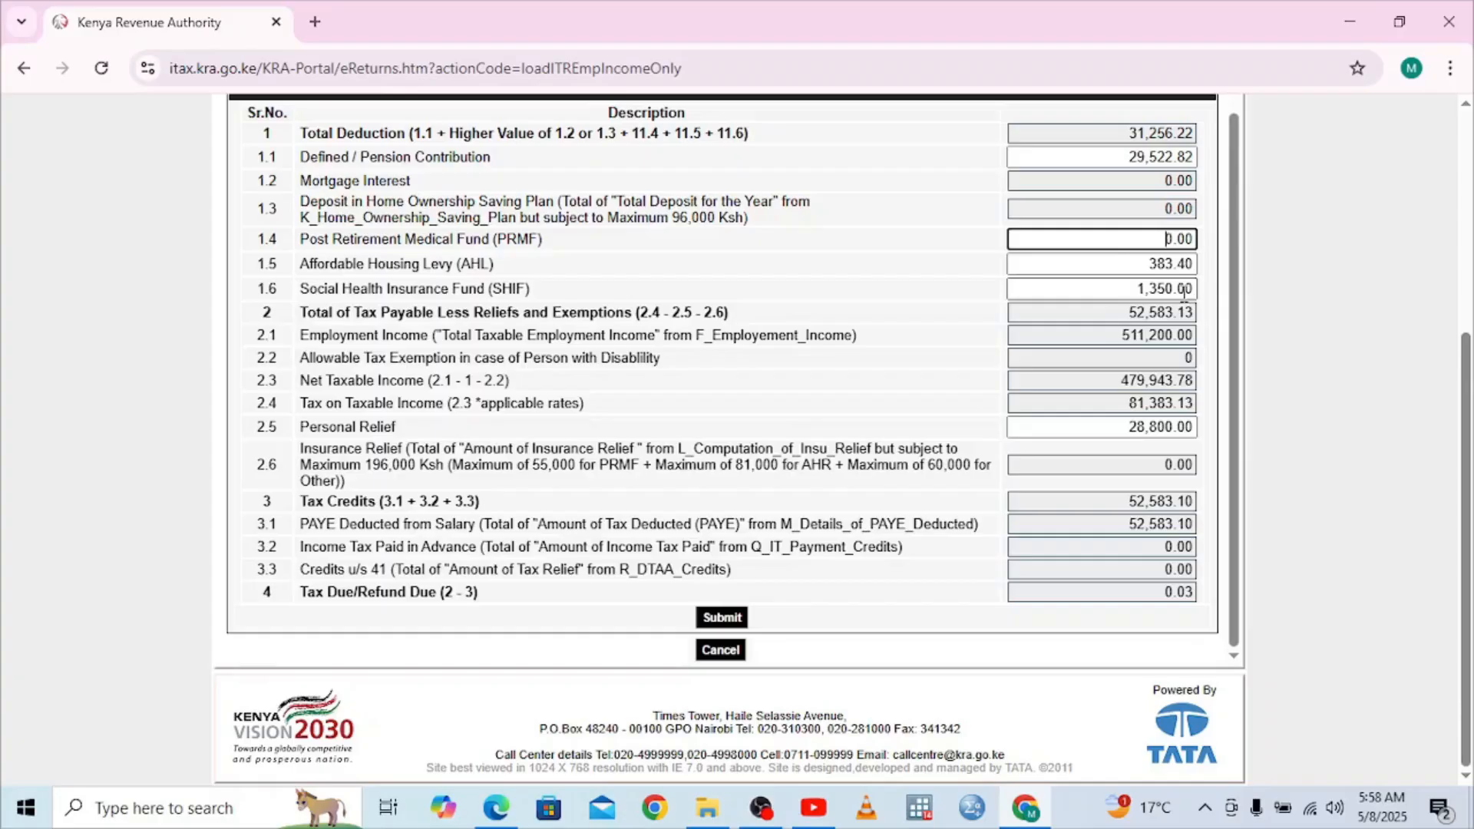
Change the Affordable Housing Levy from 383.40 to 383.50 so Tax Due becomes 0.00
left_click(1184, 265)
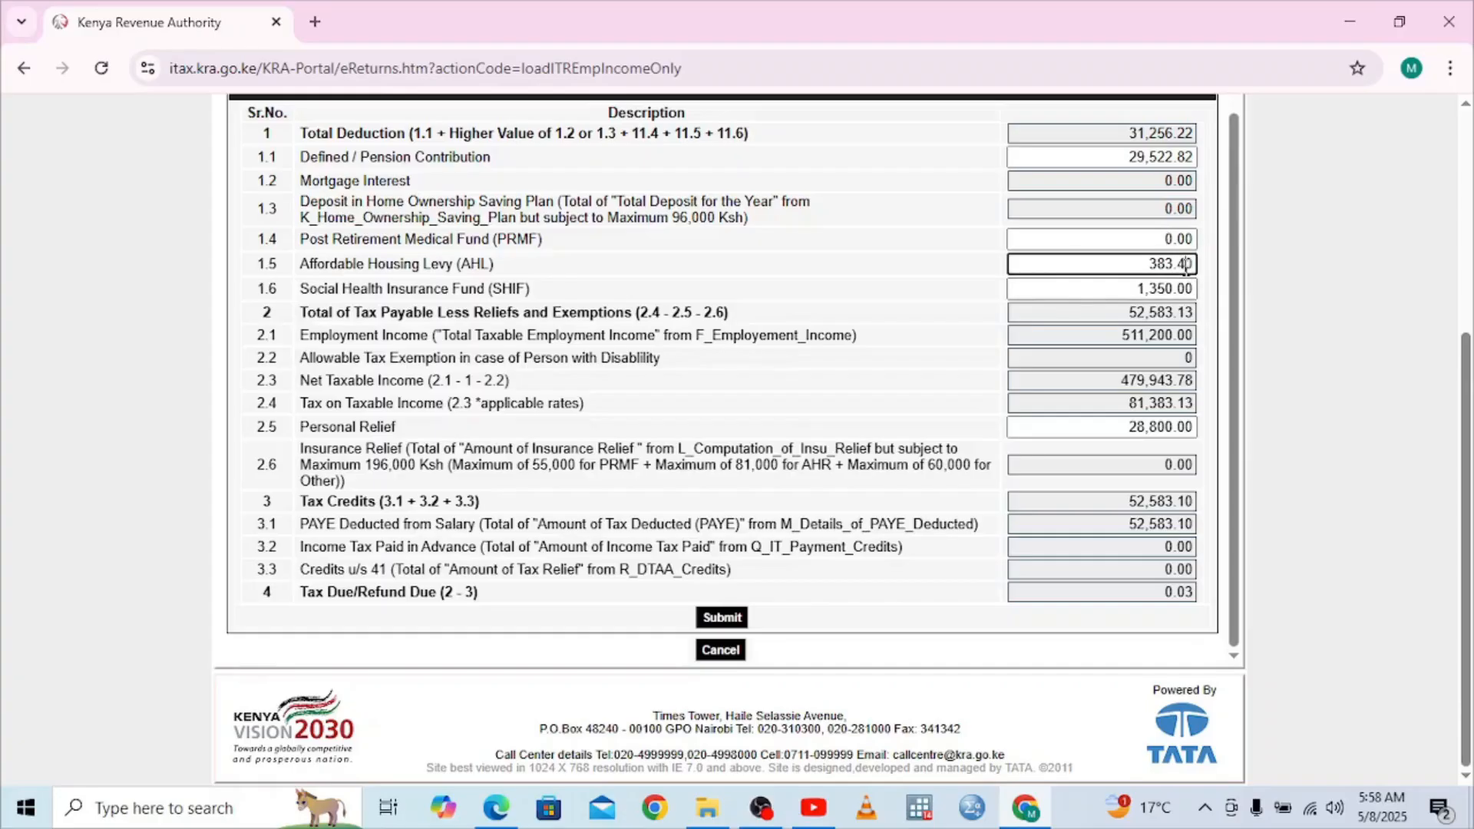
key("BackSpace")
type("5")
left_click(1189, 355)
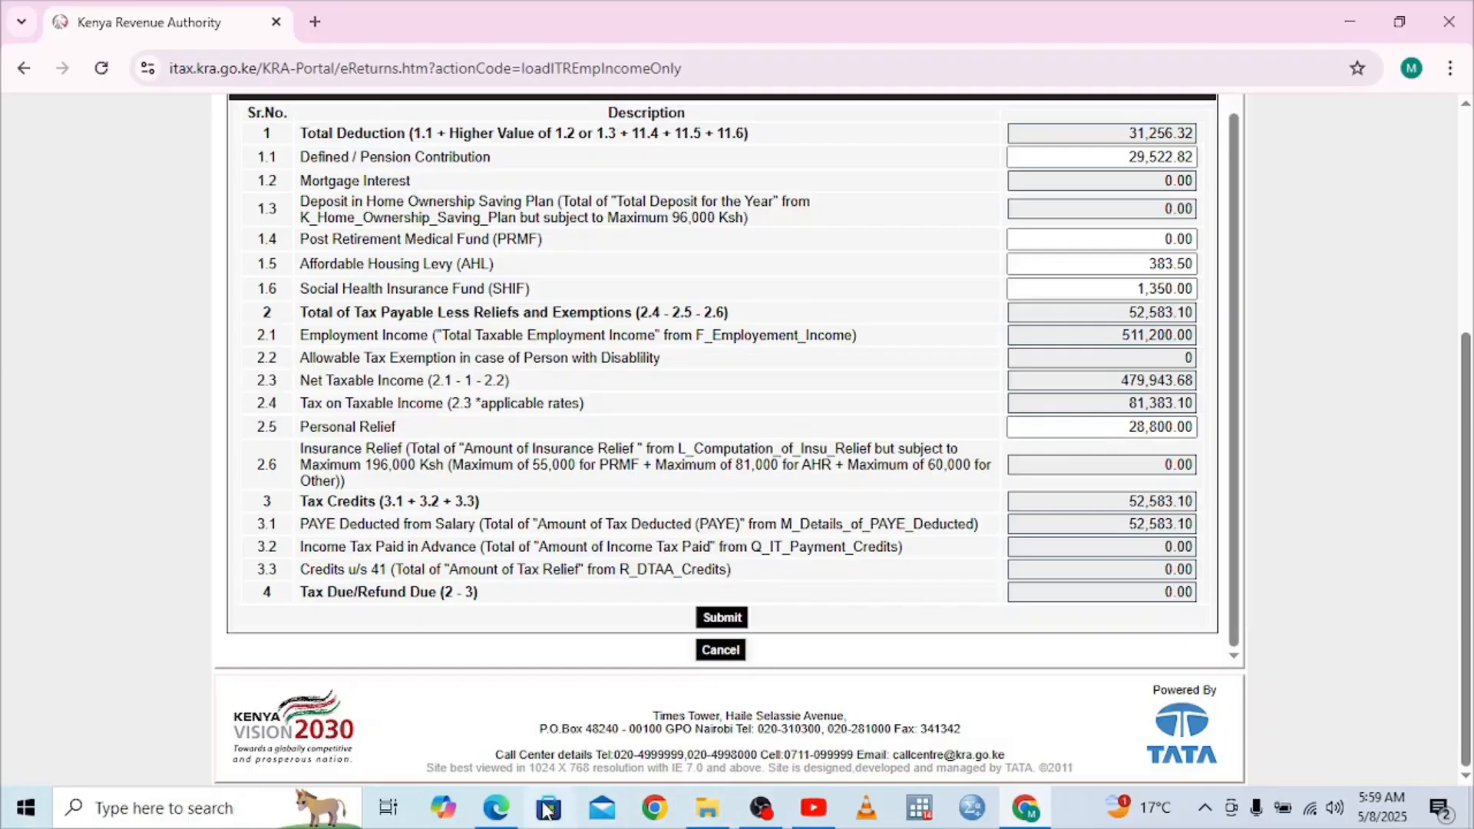
Bring up the P9 PDF in Edge to recheck AHL relief 383.4 and total relief 30,533.40
left_click(496, 807)
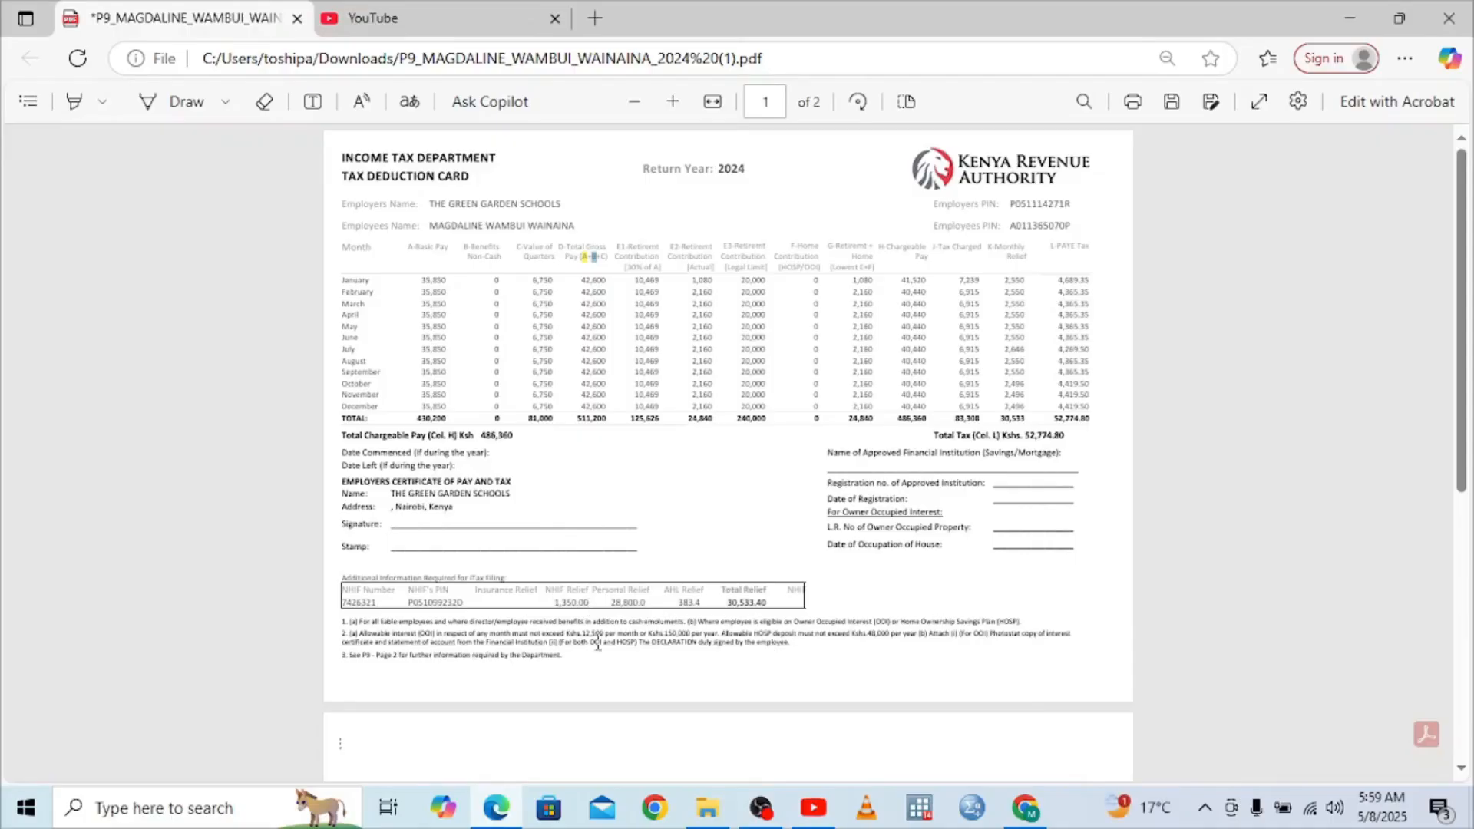
Submit the return, decline the survey, and download and open receipt (1).pdf
left_click(1026, 808)
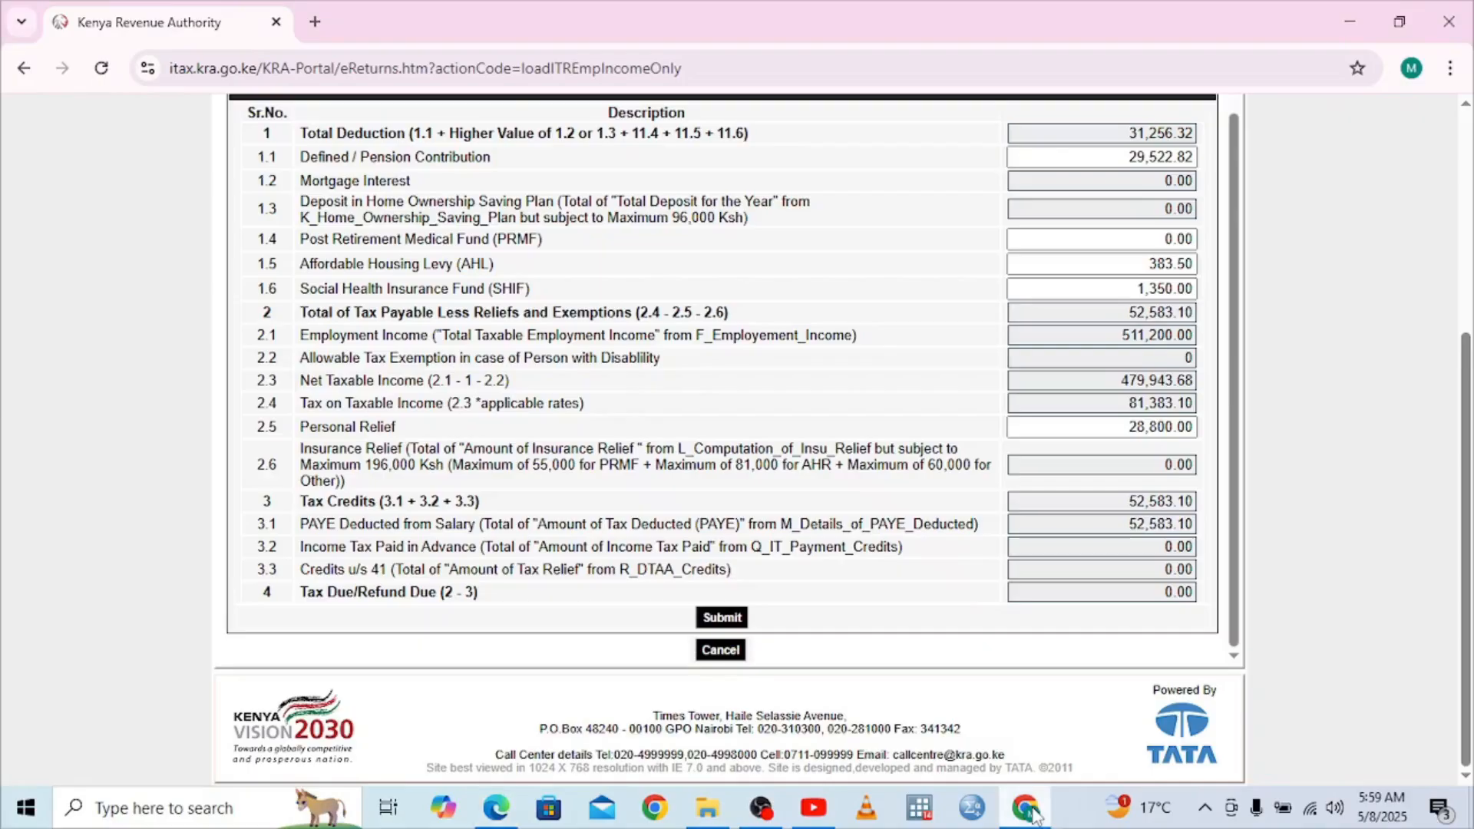
left_click(742, 624)
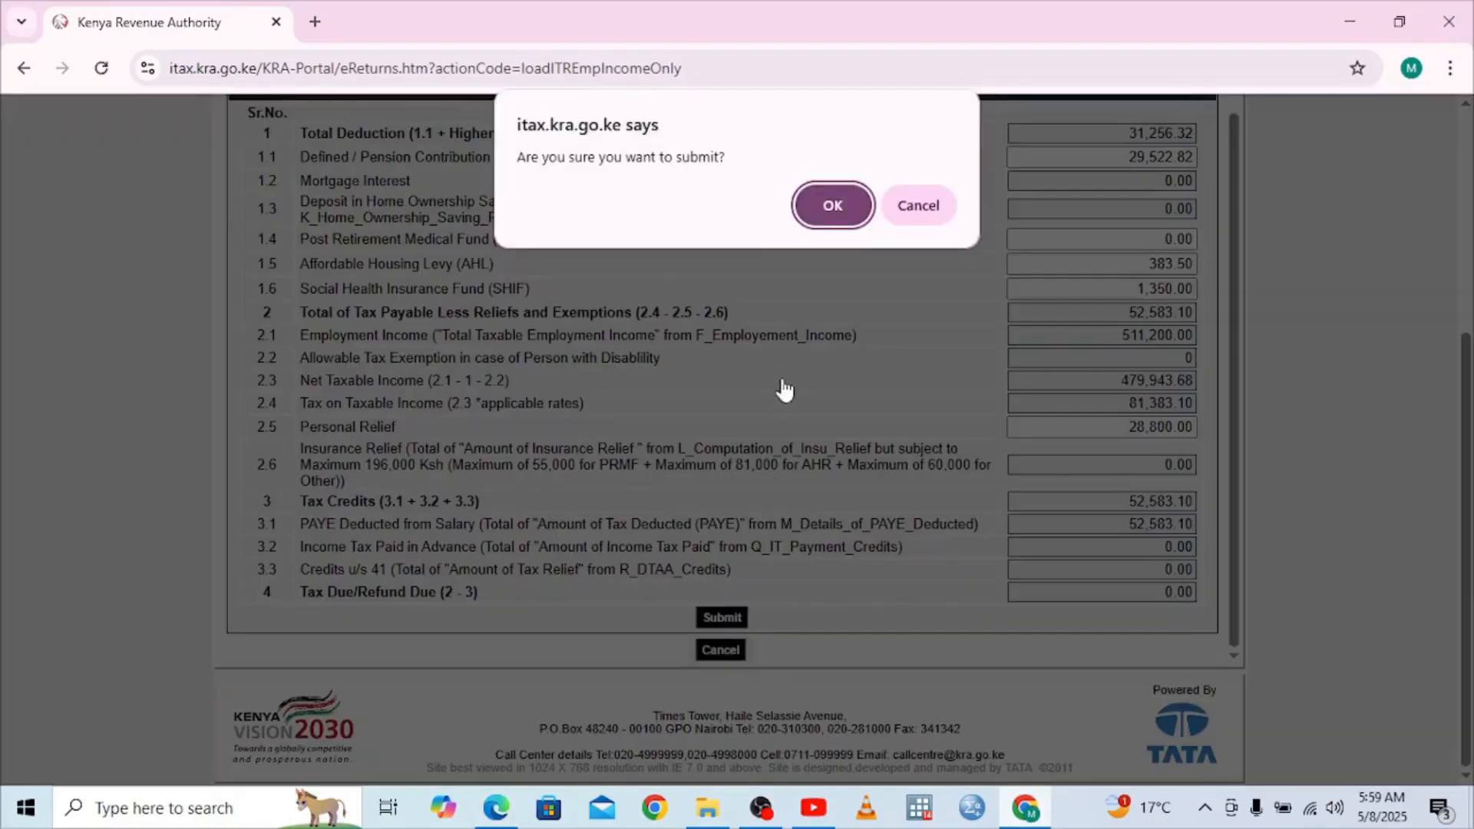
left_click(833, 205)
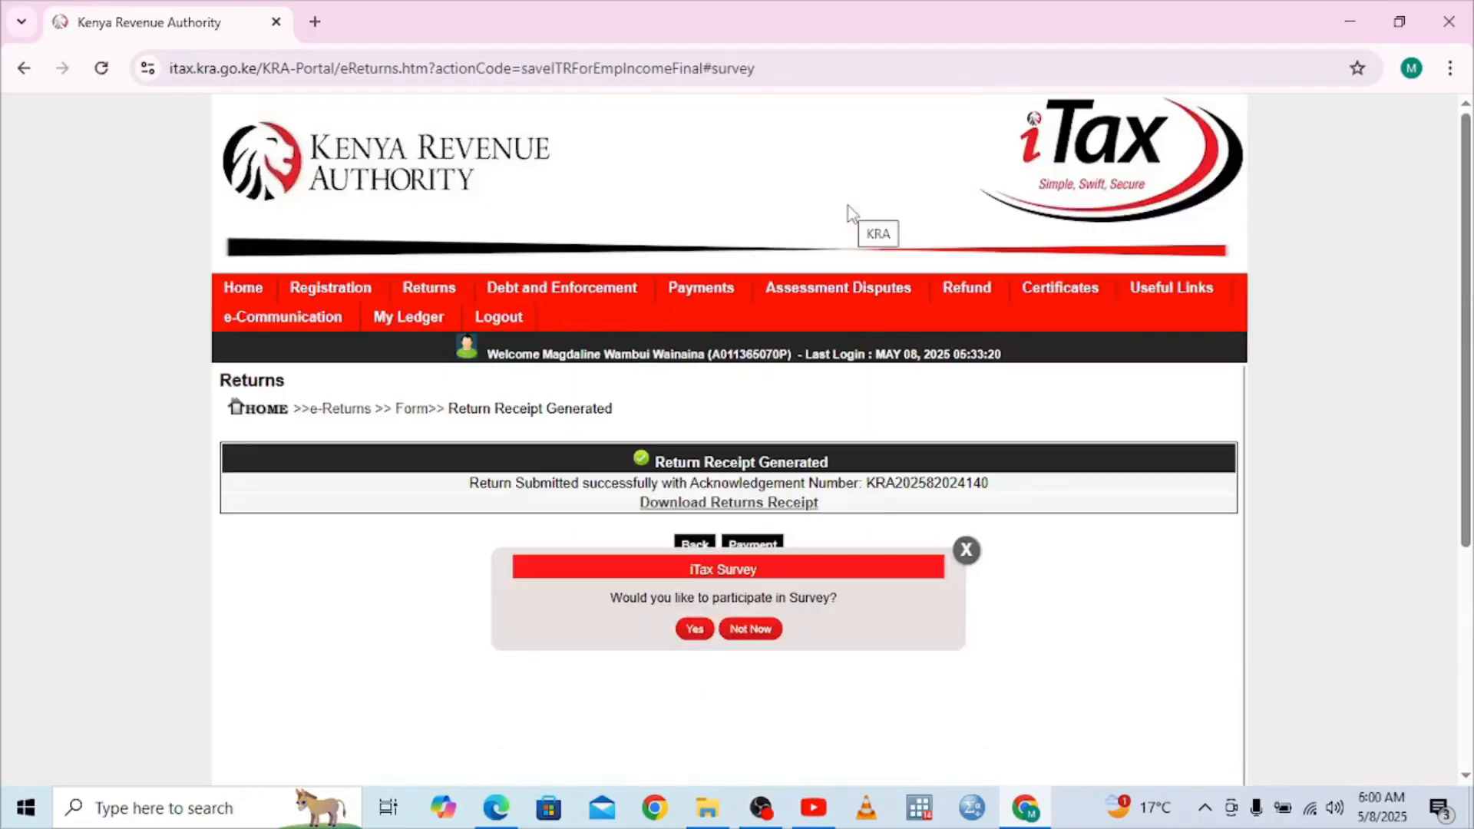
left_click(743, 631)
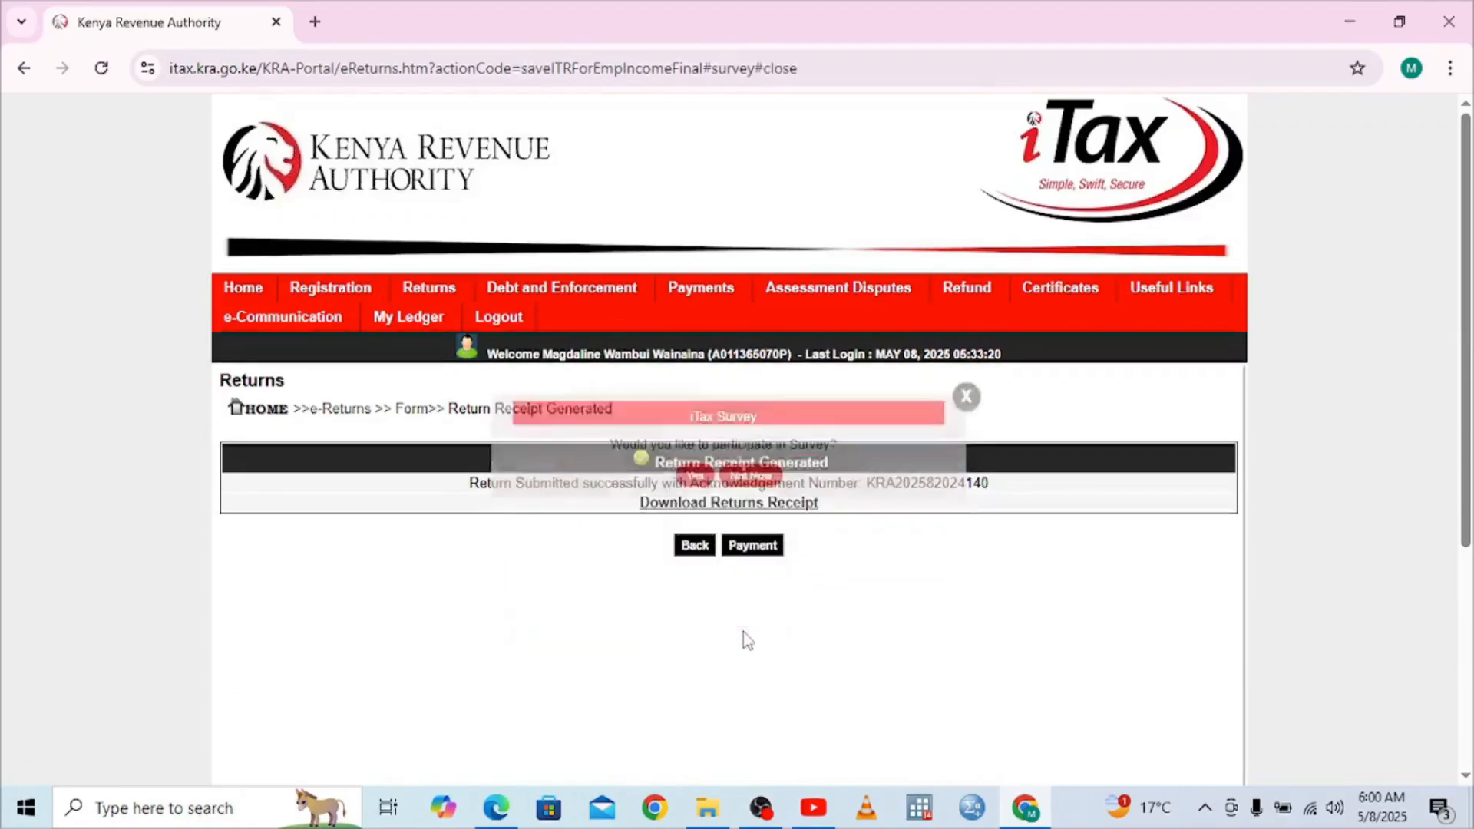
left_click(749, 506)
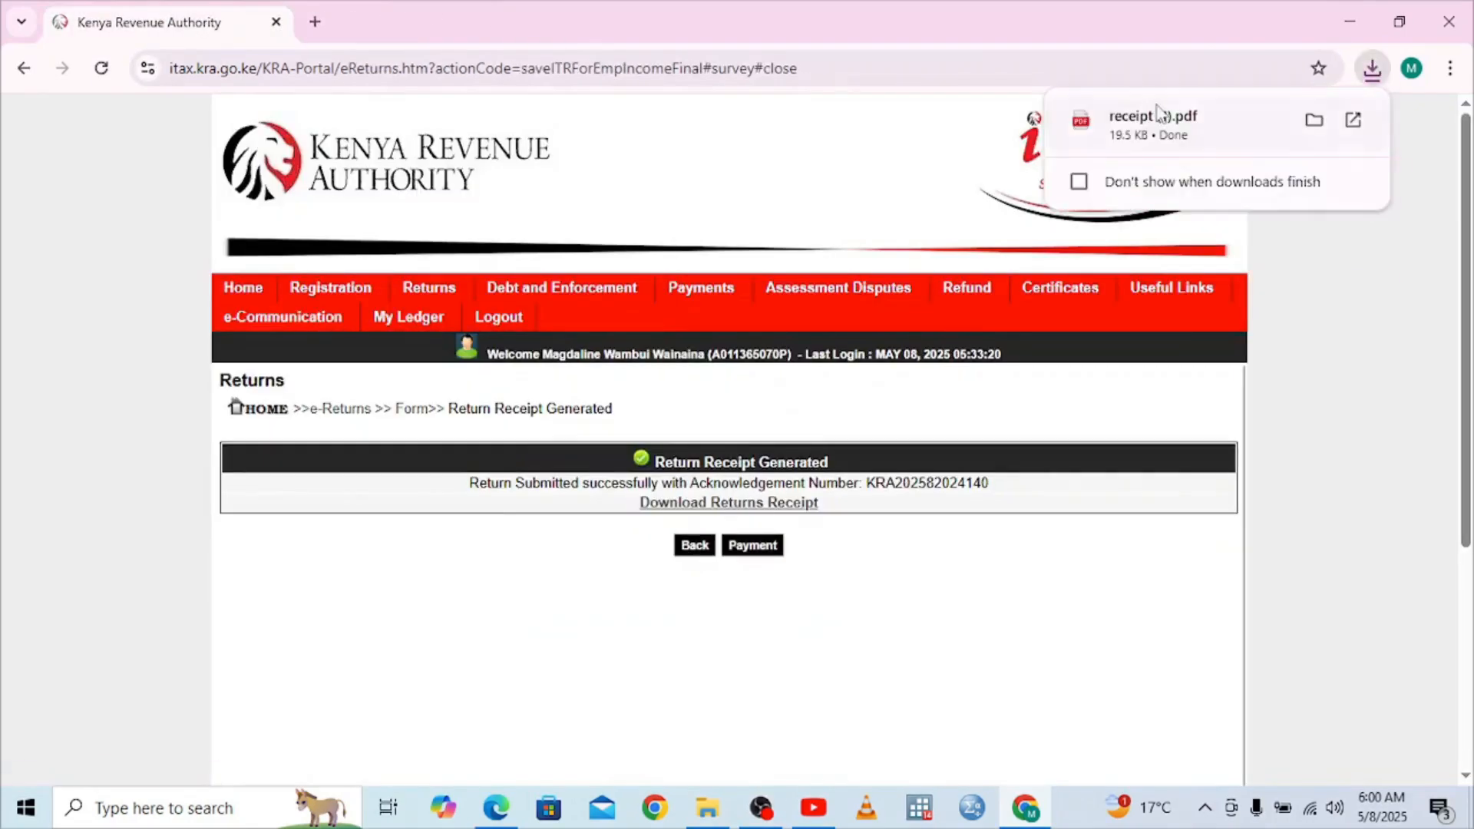
left_click(1155, 117)
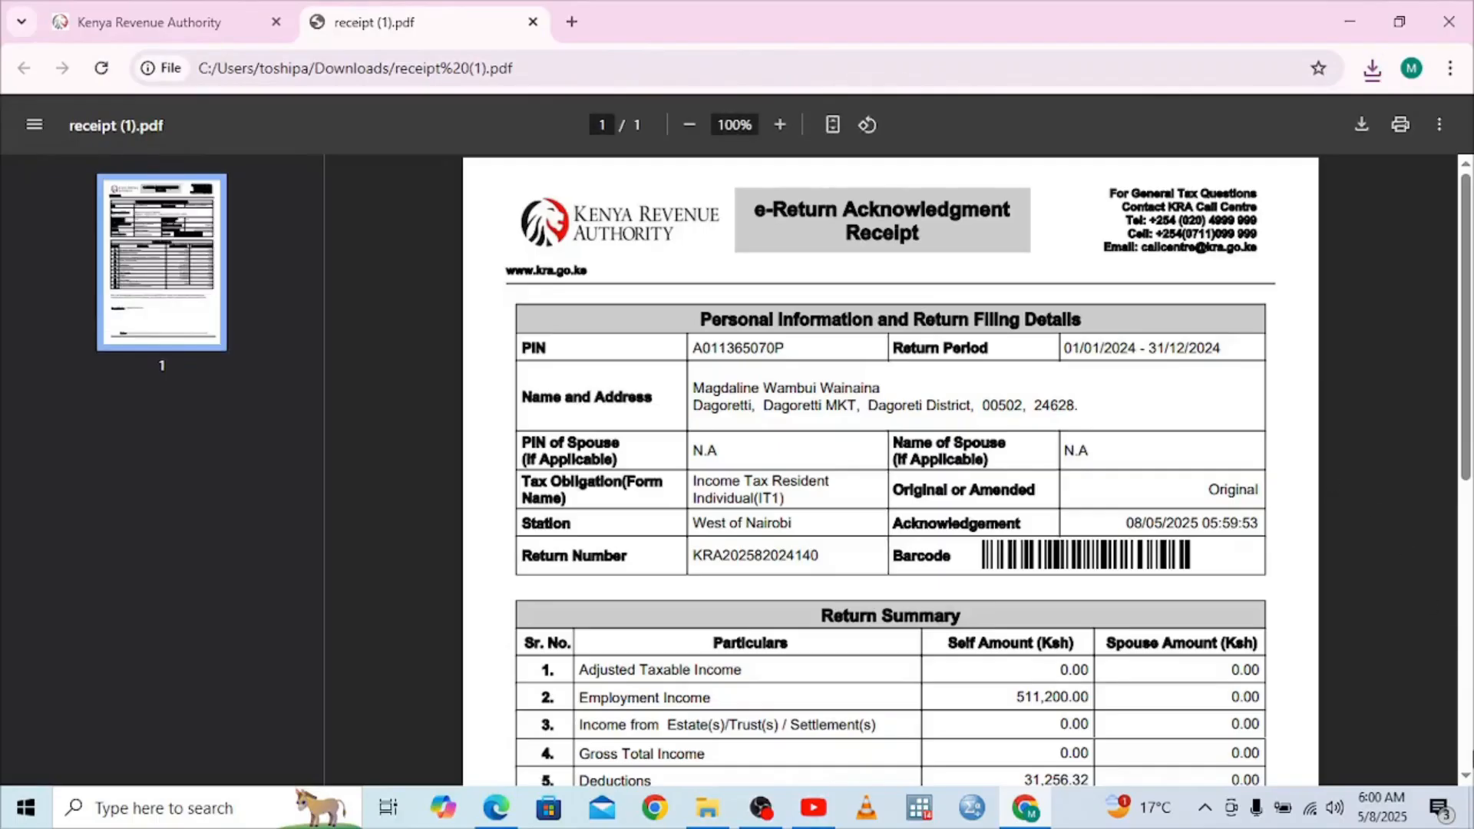
left_click(1465, 764)
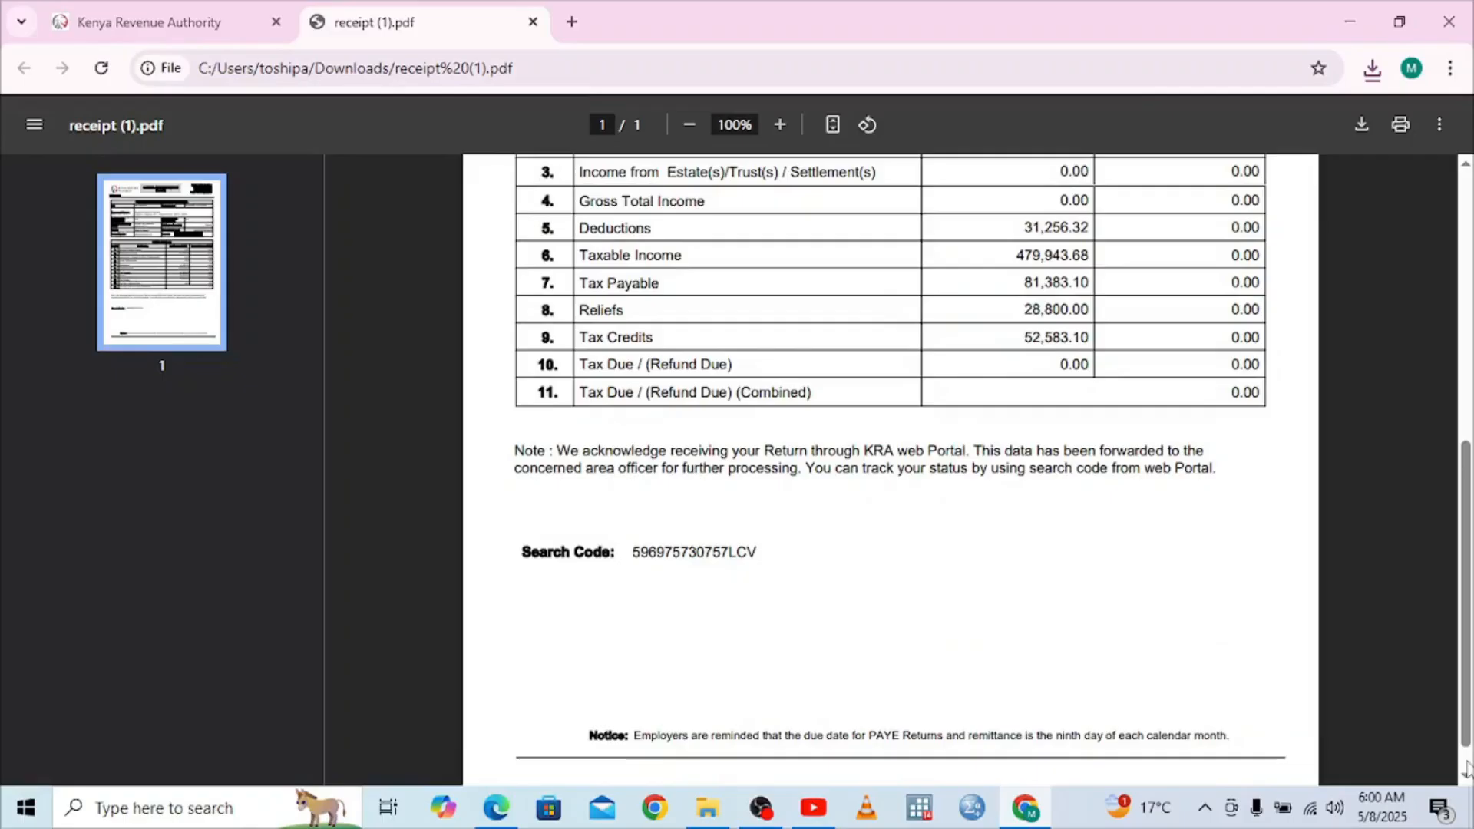
left_click(1473, 214)
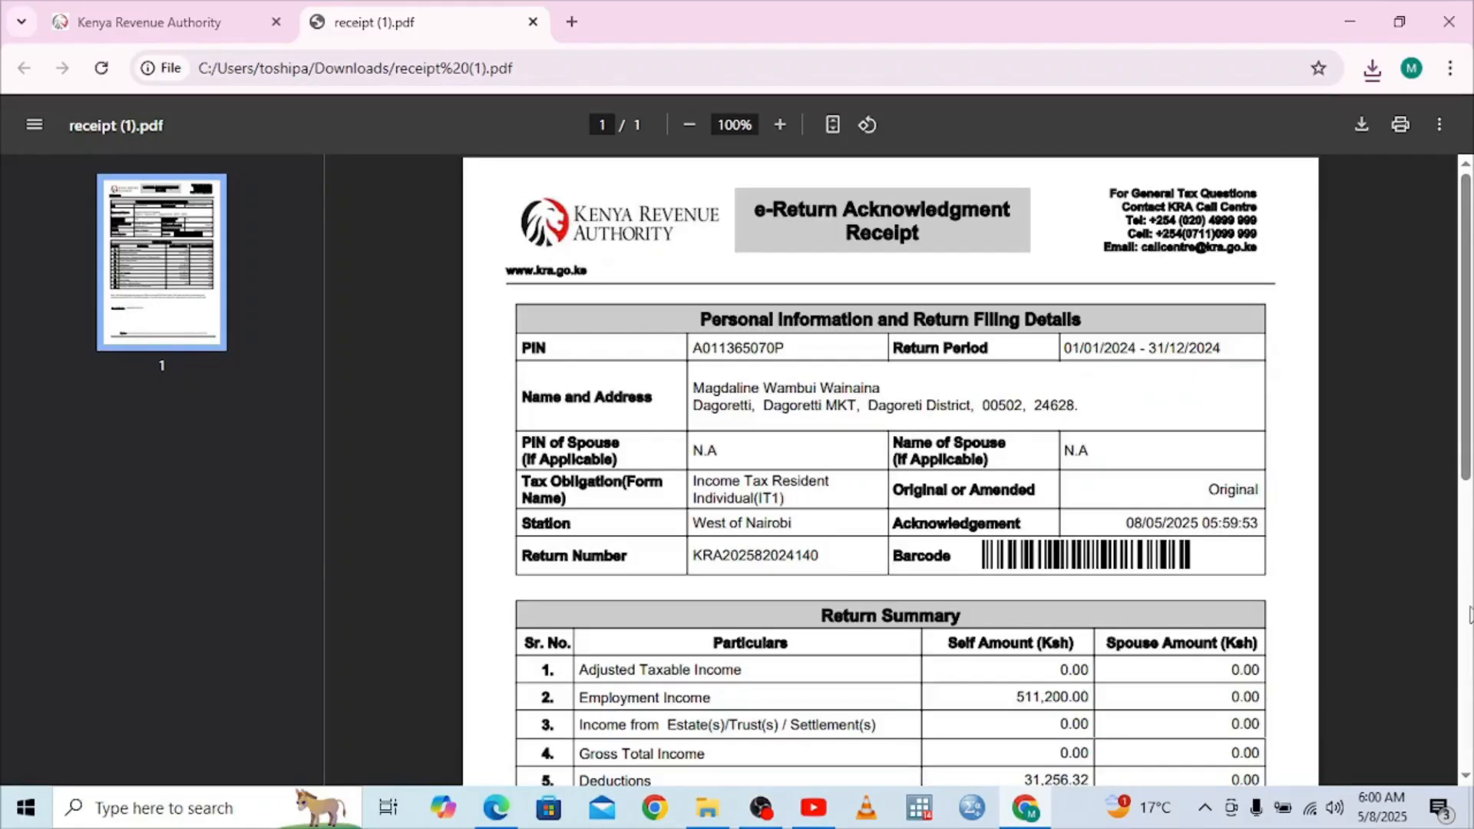
left_click(1469, 614)
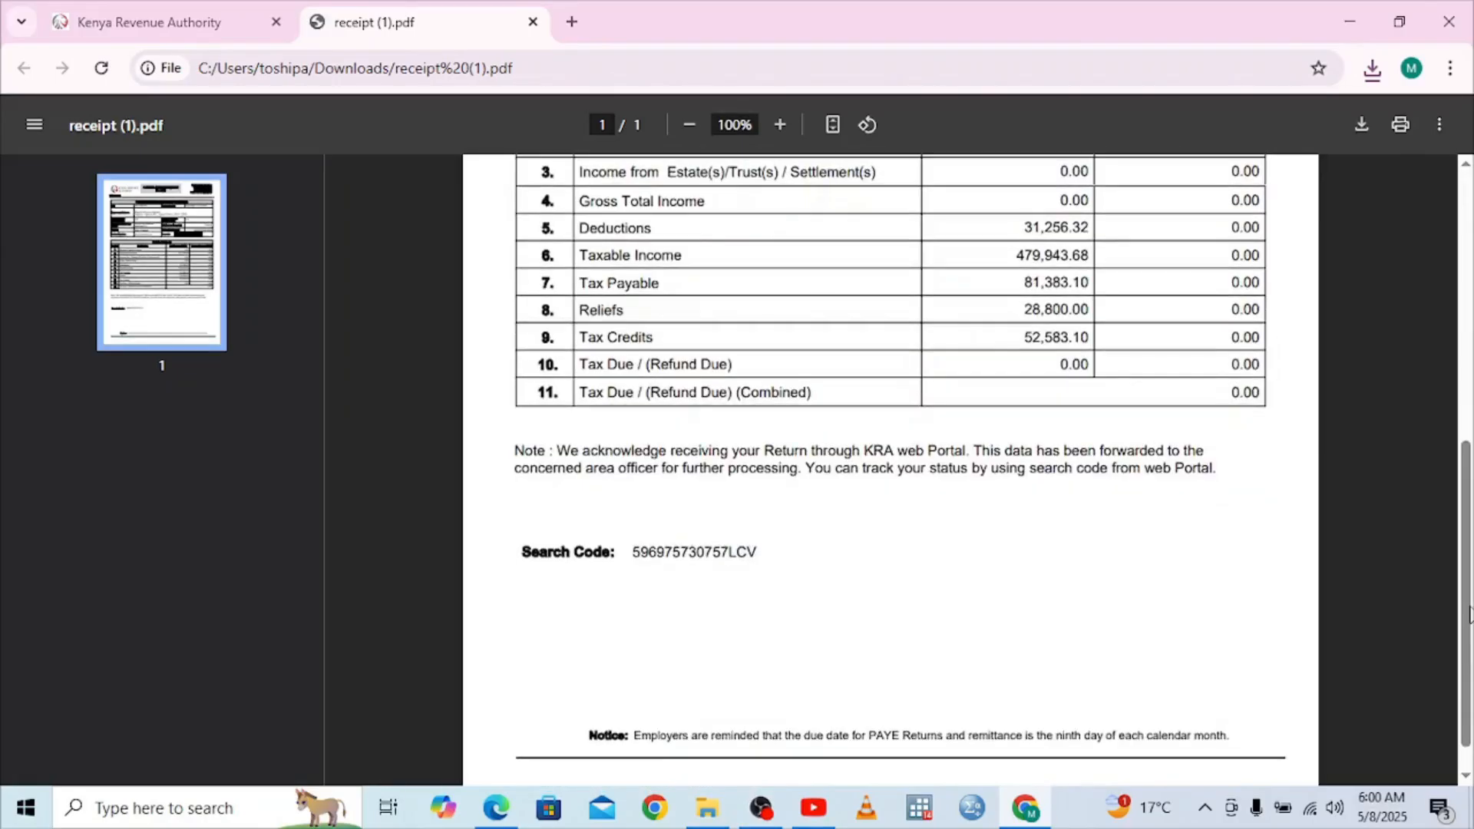